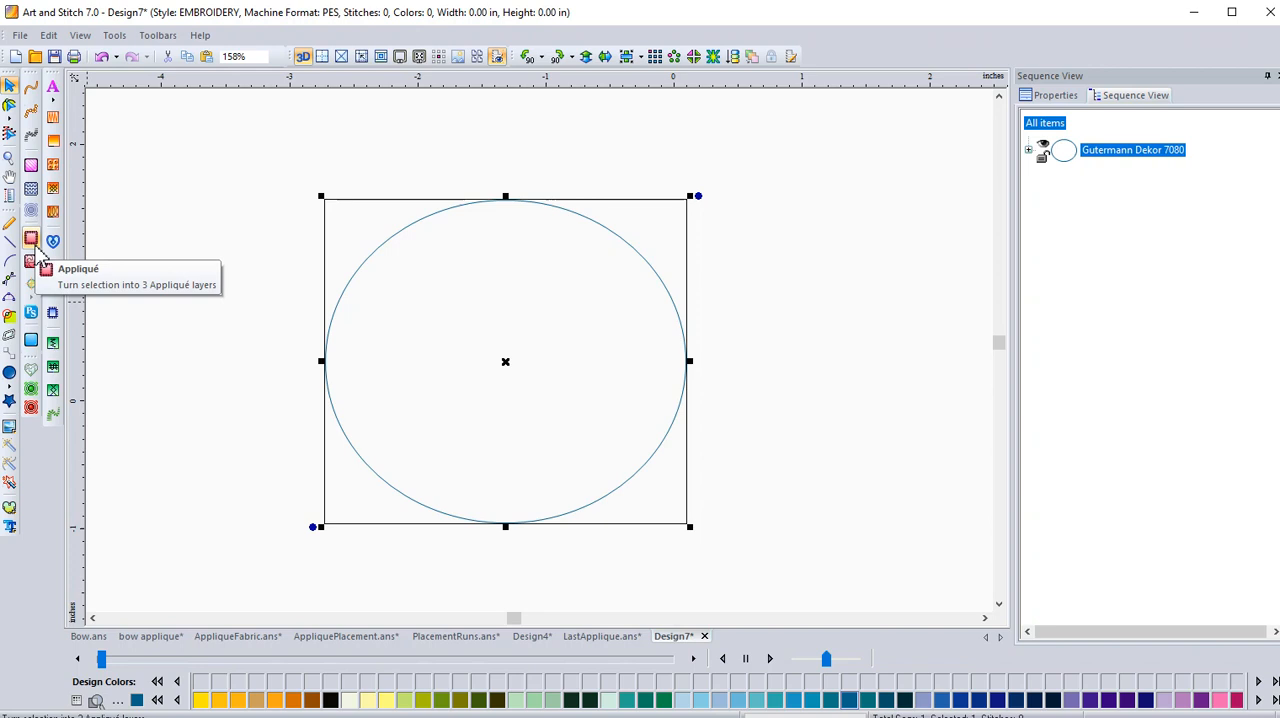
# Convert the selected circle into an appliqué, turn off the 3D view and inspect the stitches on its upper-left edge.
pyautogui.click(33, 241)
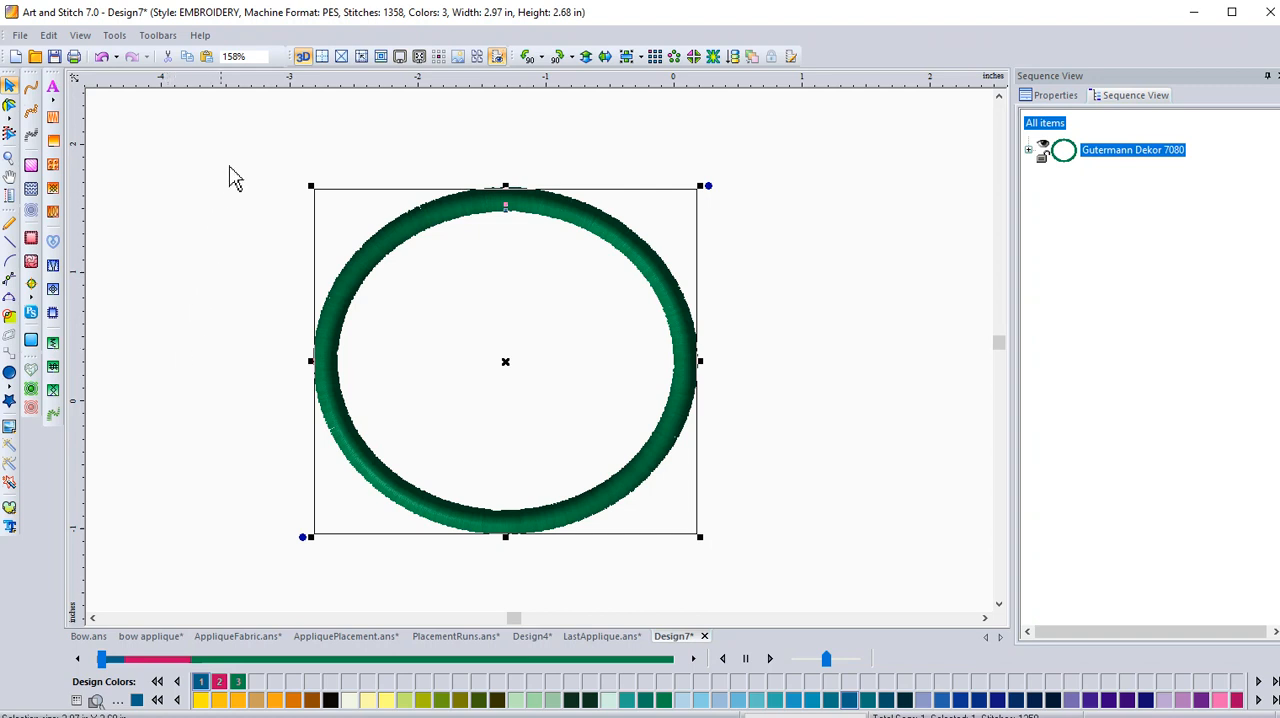
pyautogui.click(303, 57)
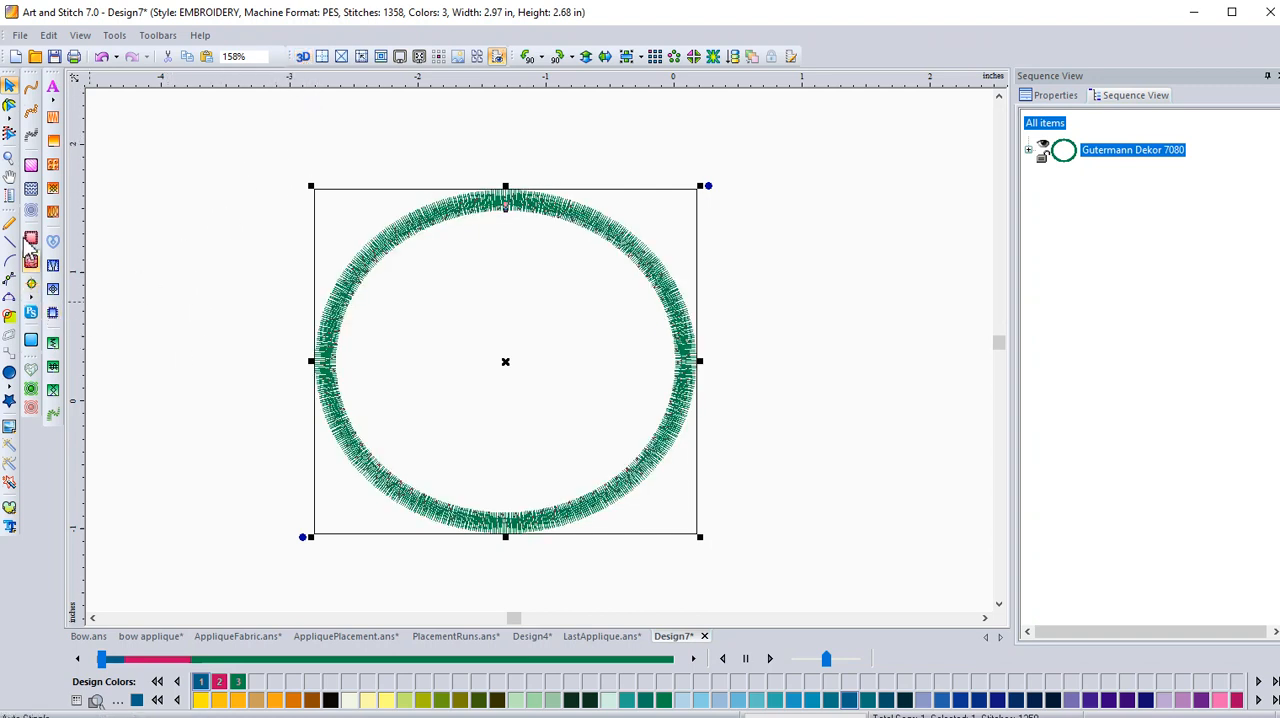
pyautogui.click(10, 158)
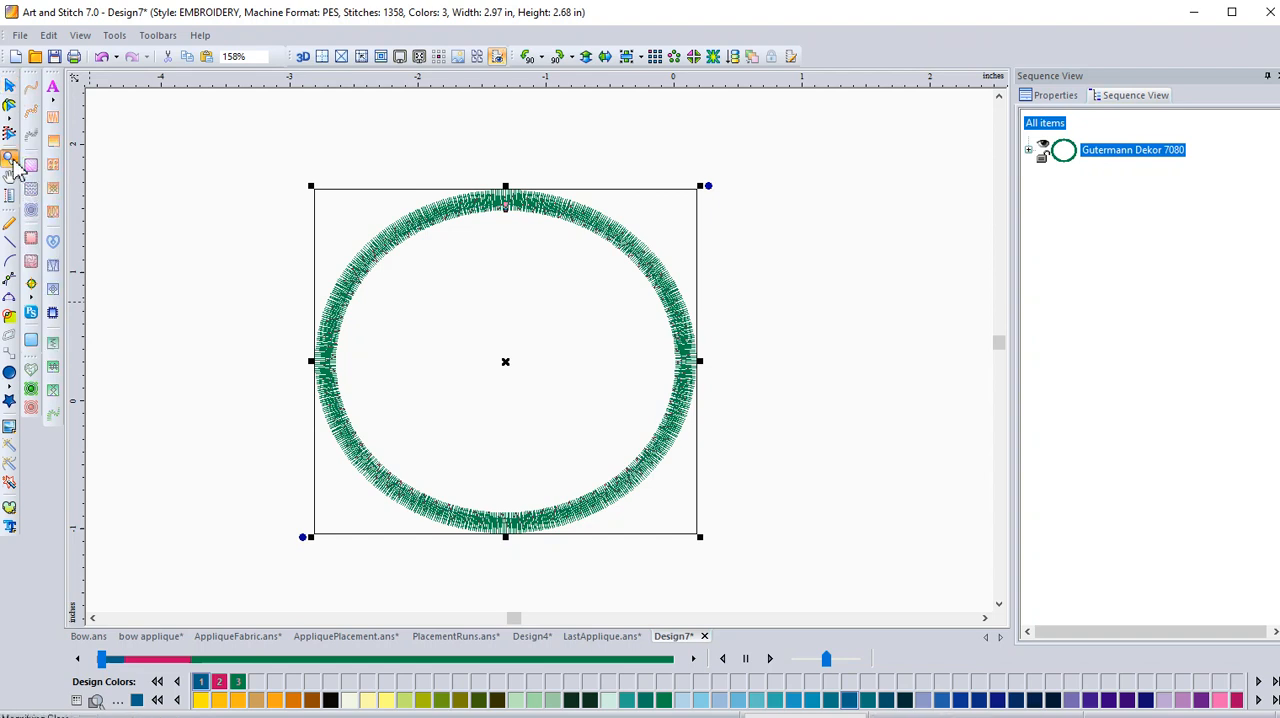
pyautogui.moveTo(325, 232); pyautogui.dragTo(397, 384)
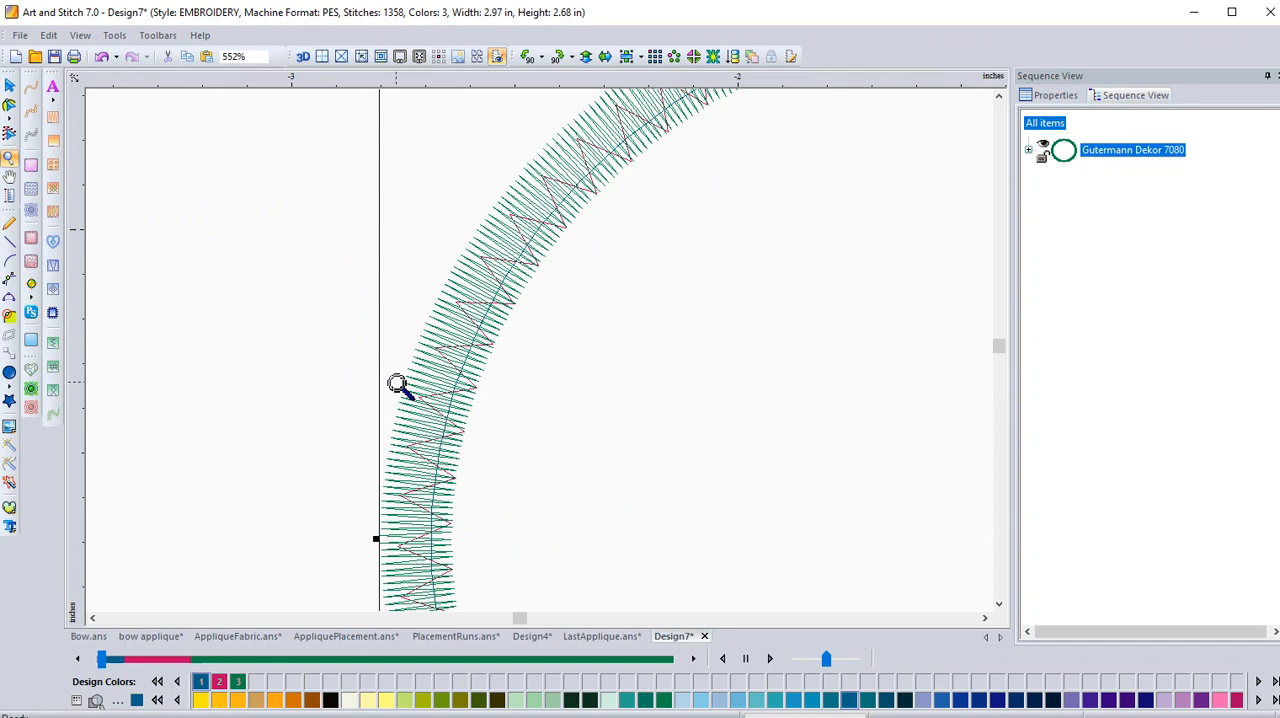
pyautogui.click(10, 86)
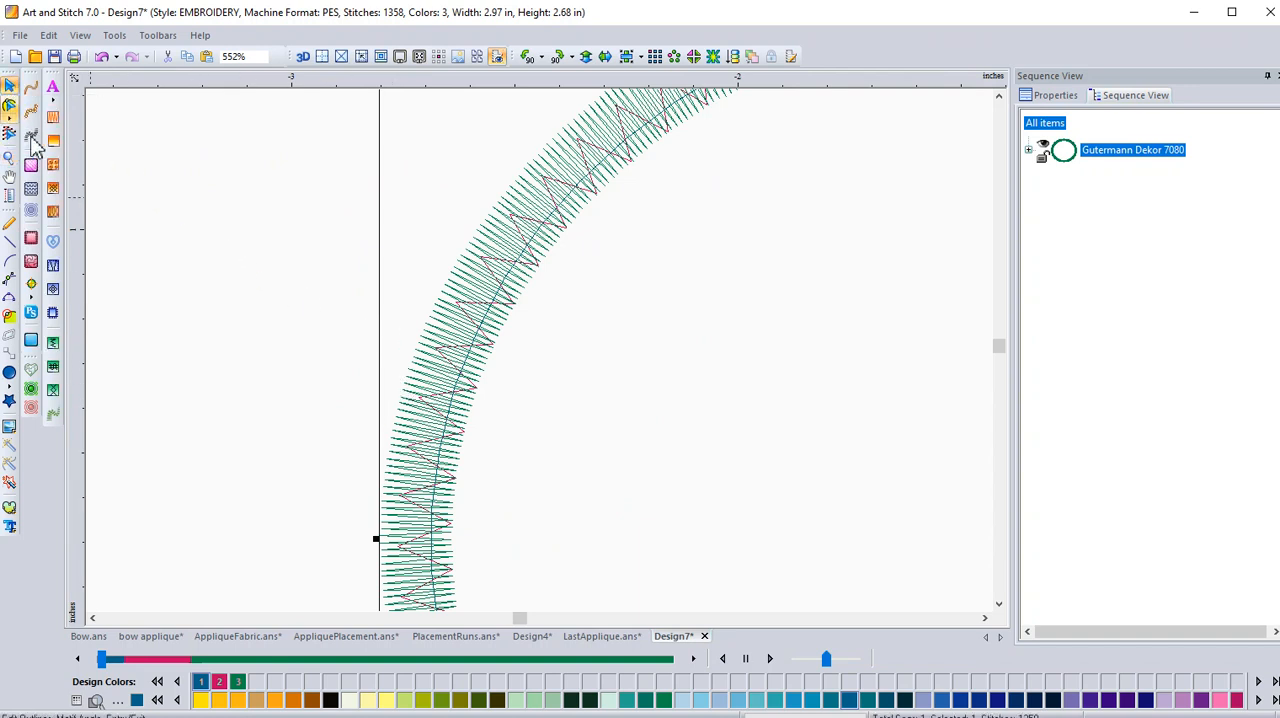
# Expand the appliqué's colour layers in the sequence, open the appliqué properties and review the available appliqué types.
pyautogui.click(1028, 151)
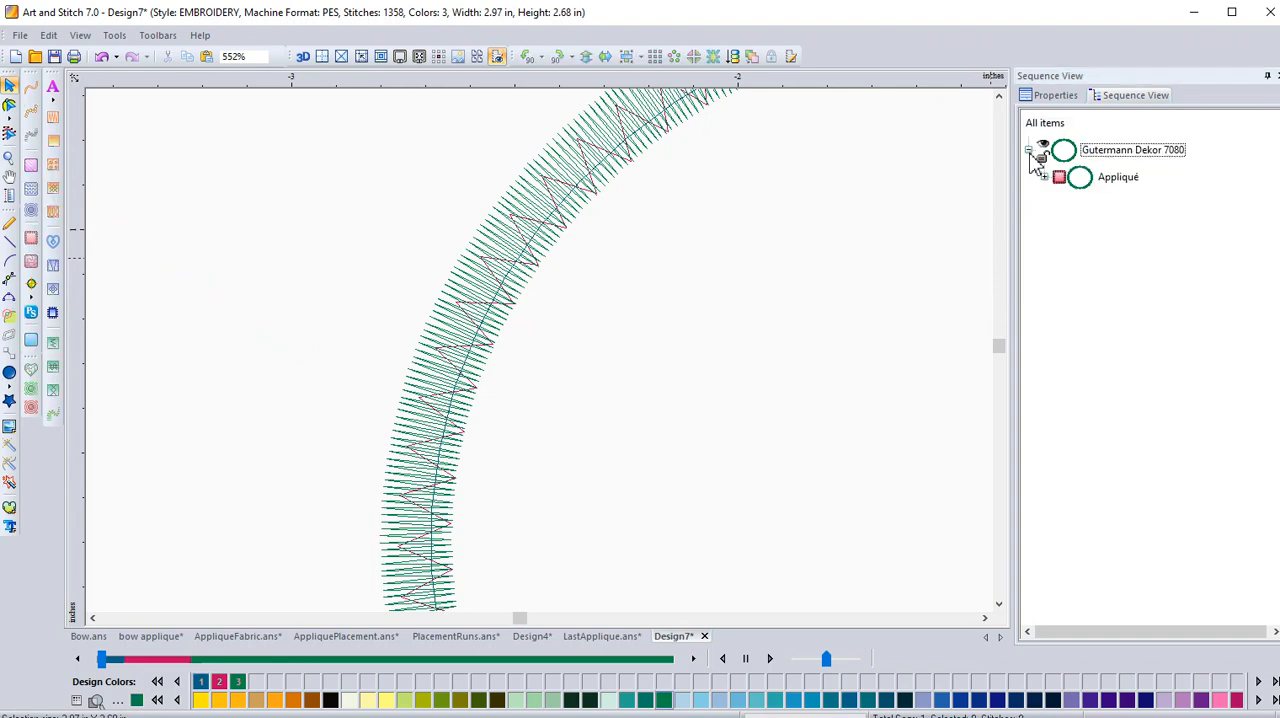
pyautogui.click(1044, 179)
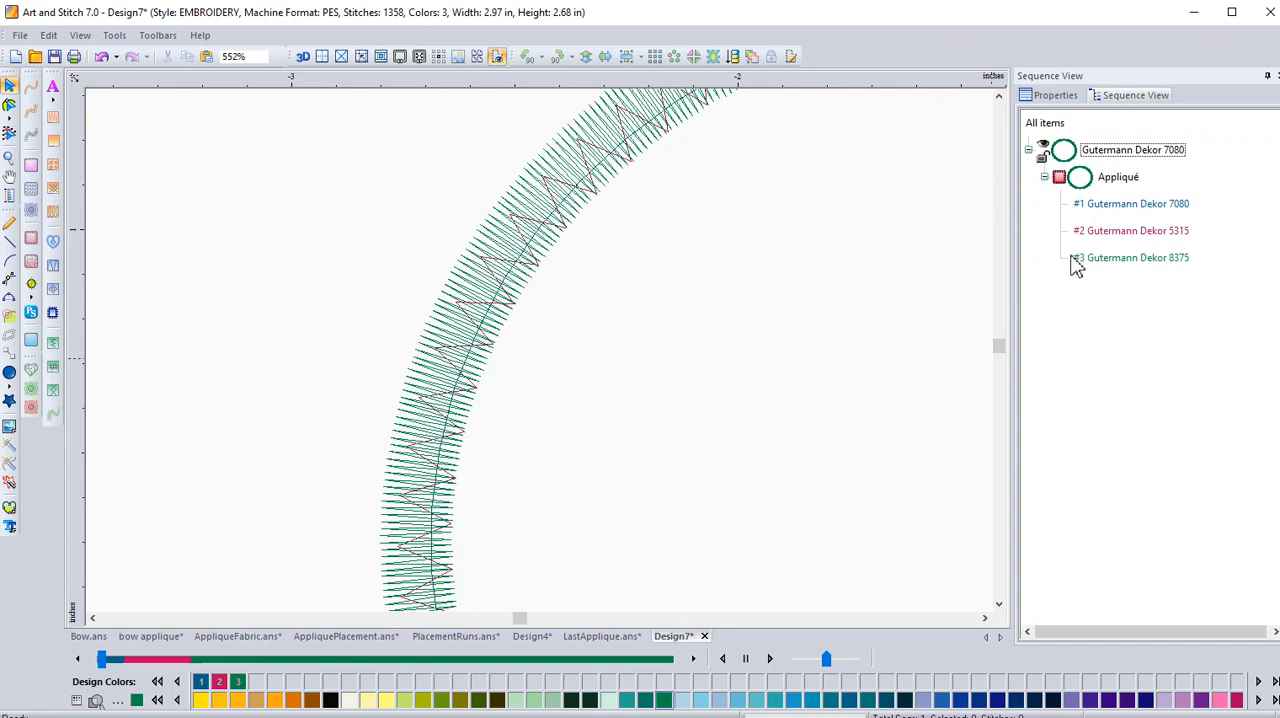
pyautogui.click(1120, 182)
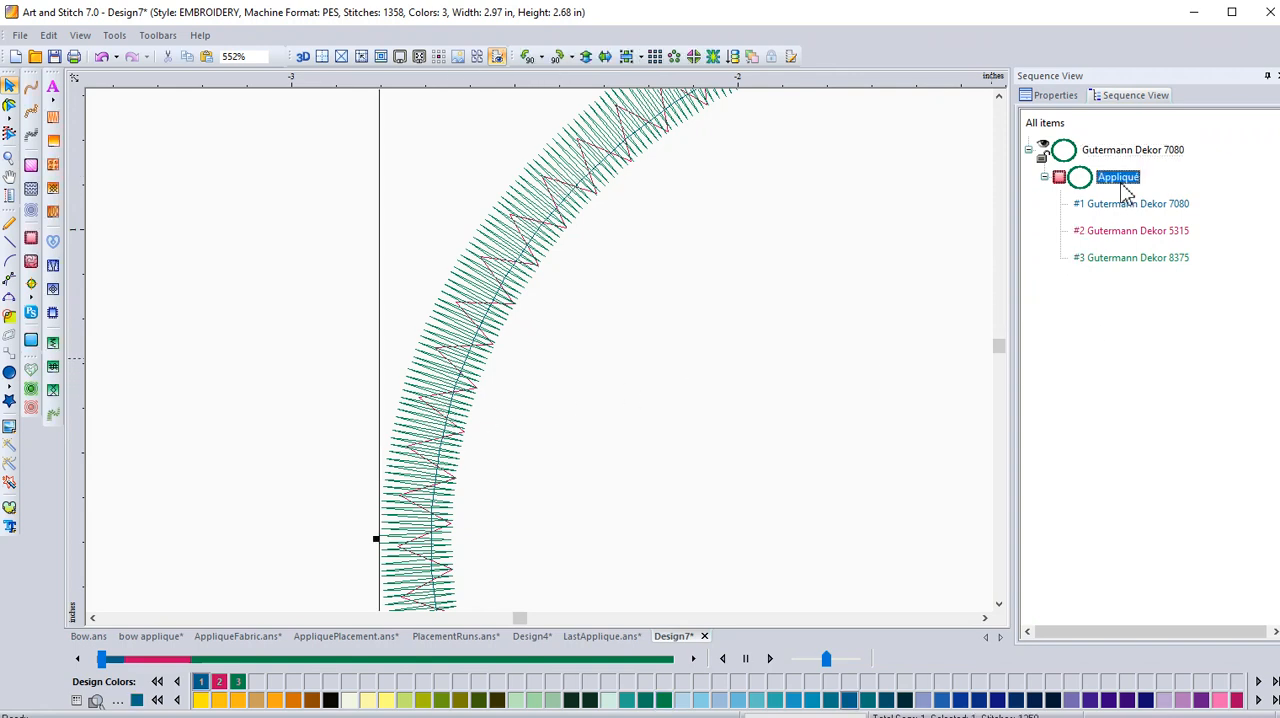
pyautogui.click(1055, 95)
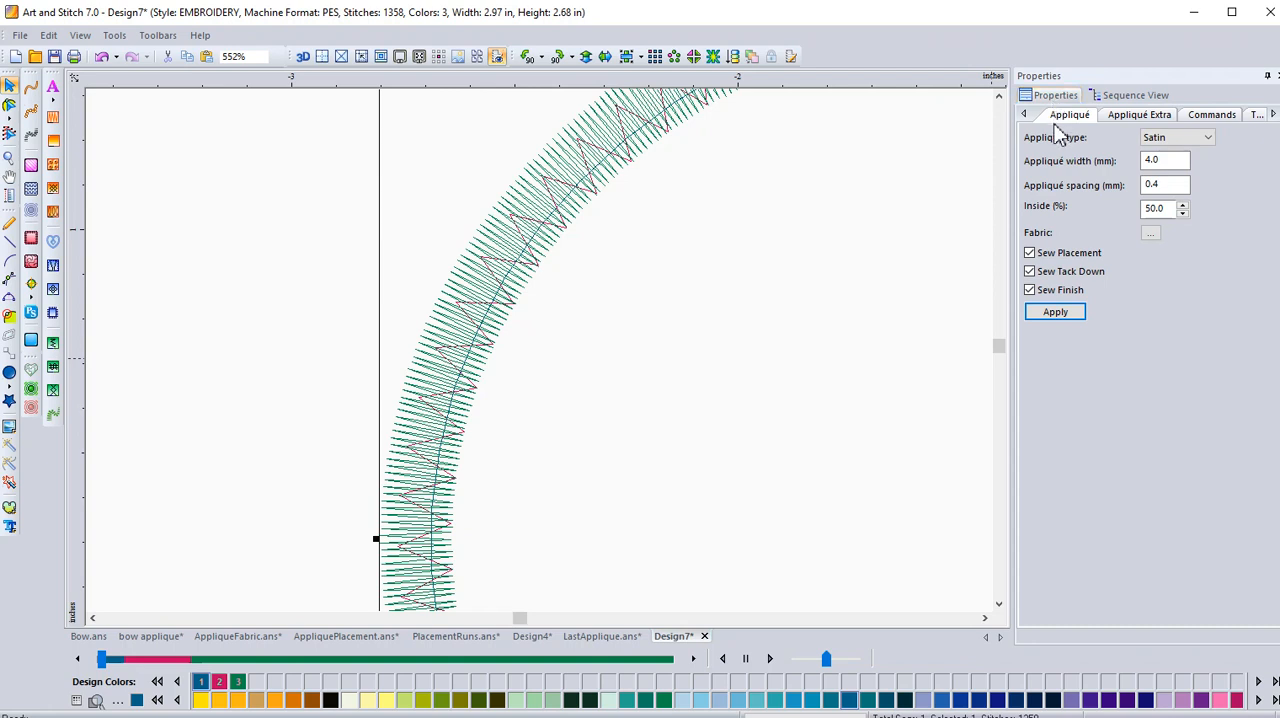
pyautogui.click(1207, 140)
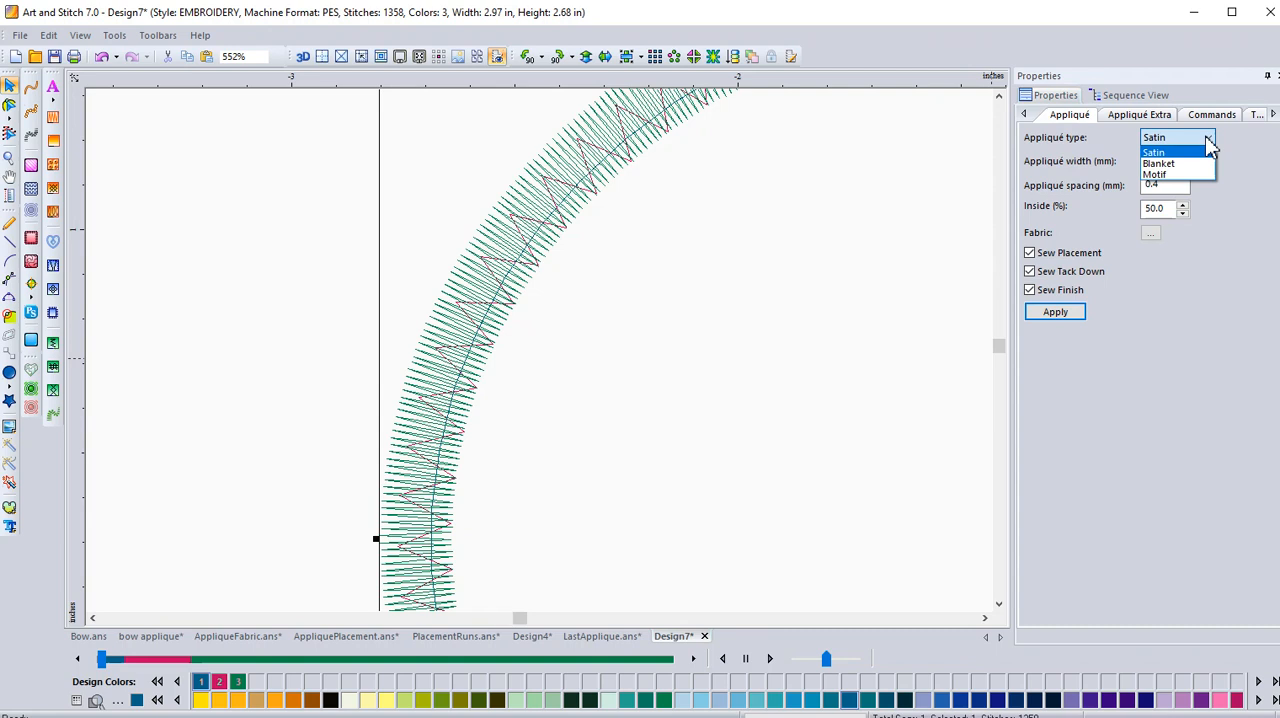
pyautogui.click(1215, 214)
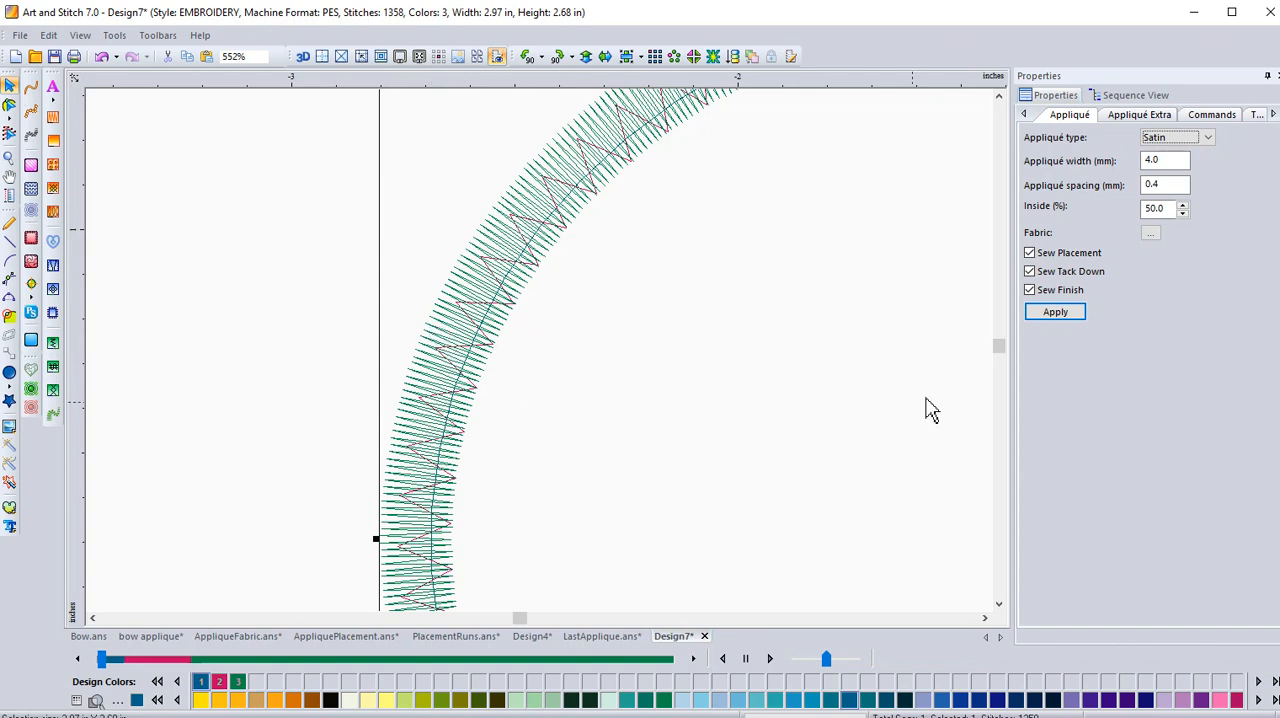
# Assign a yellow plaid fabric to the satin appliqué, deselect it and show the whole design.
pyautogui.click(1150, 233)
pyautogui.click(547, 402)
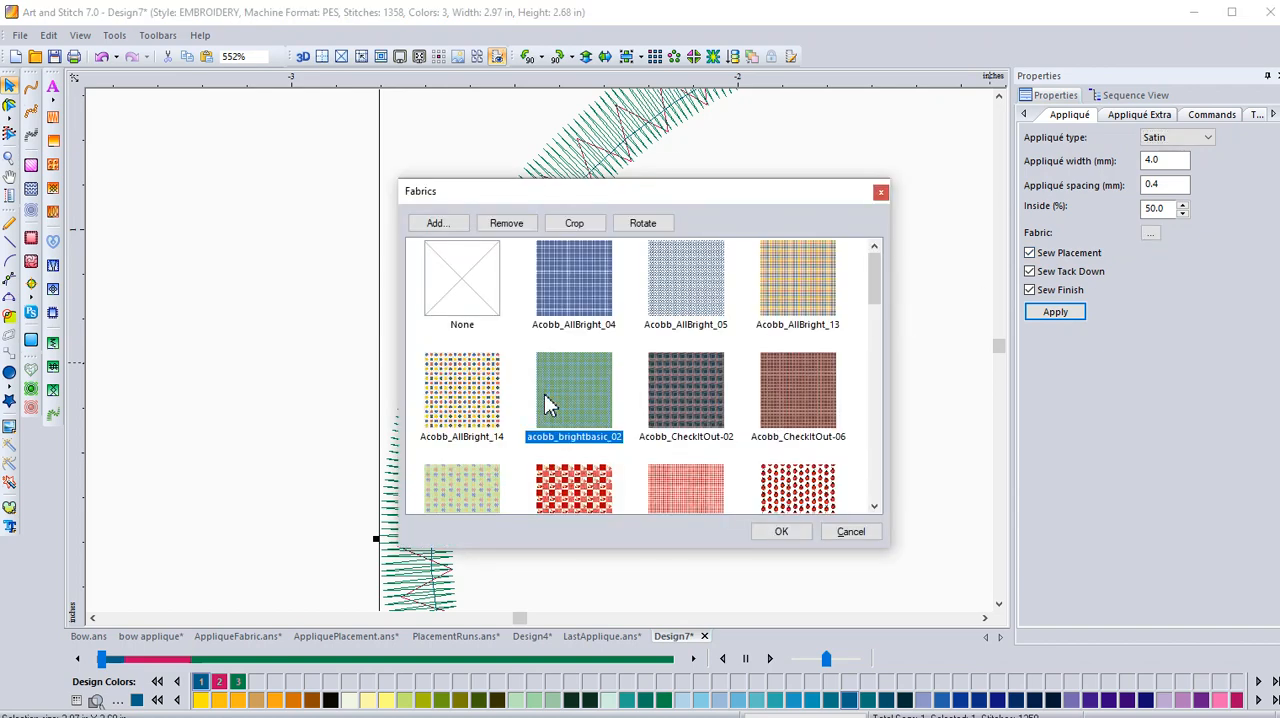
pyautogui.click(781, 533)
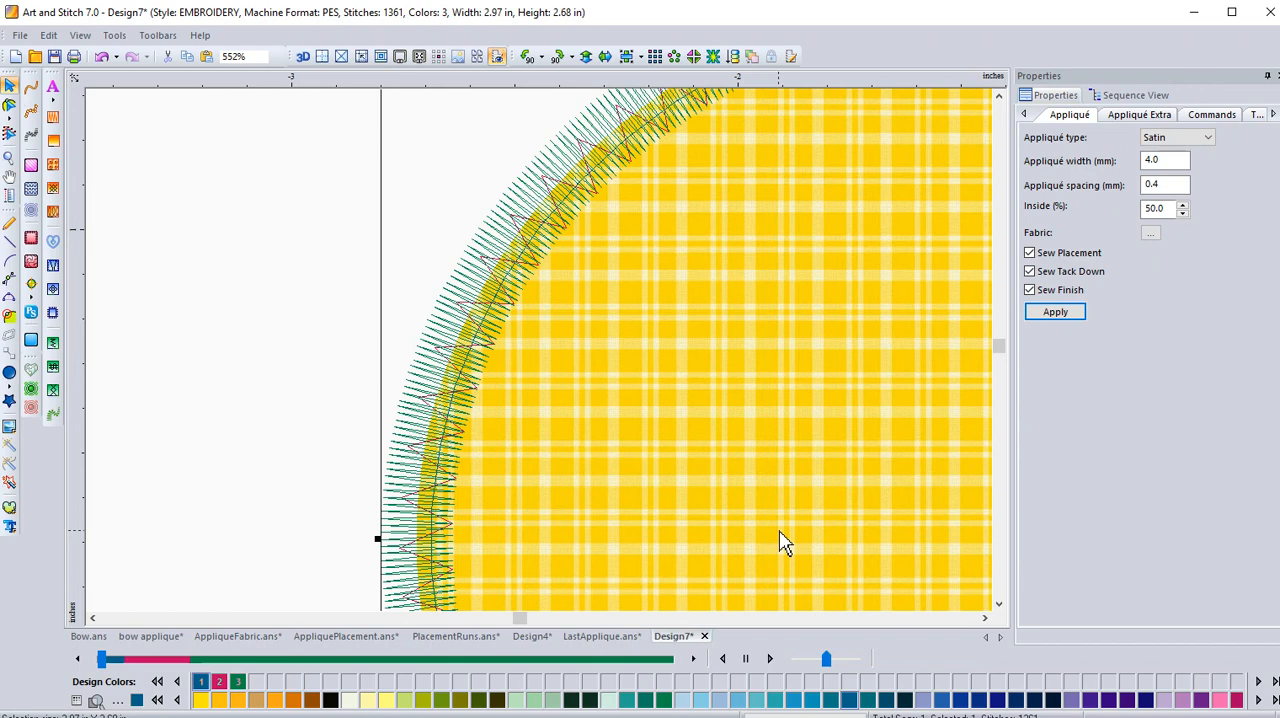
pyautogui.click(196, 372)
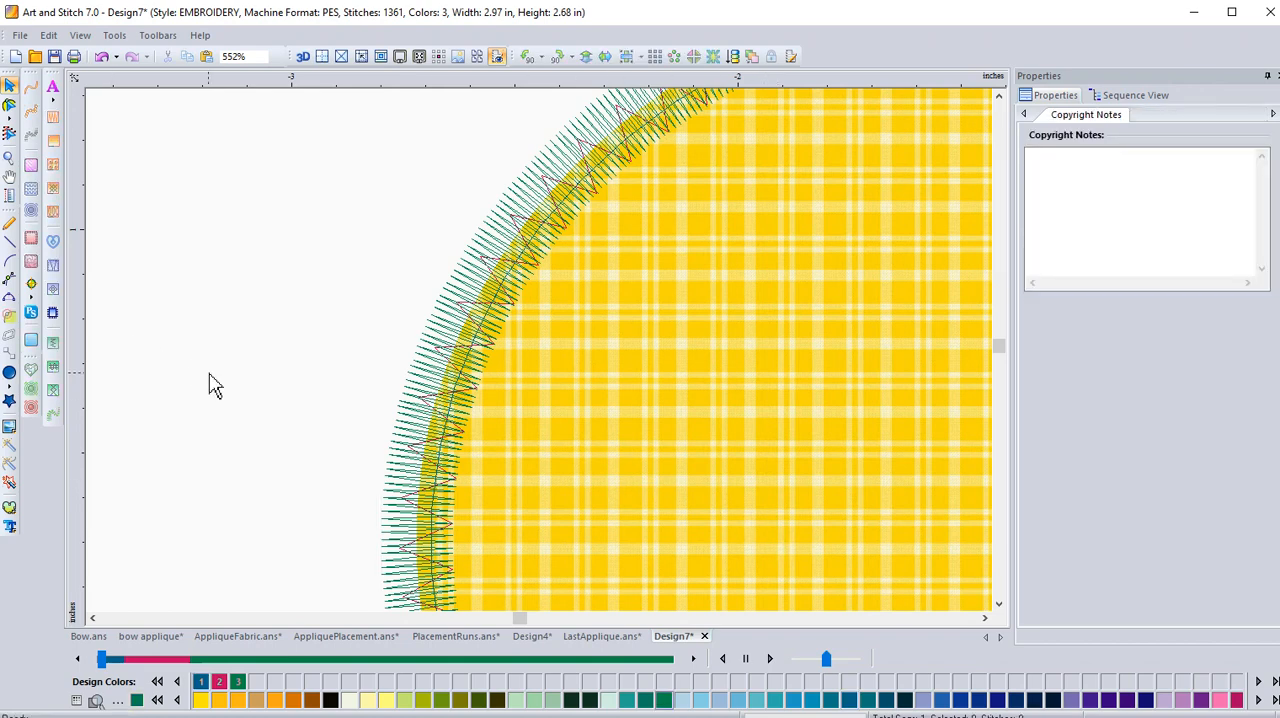
pyautogui.press('0')
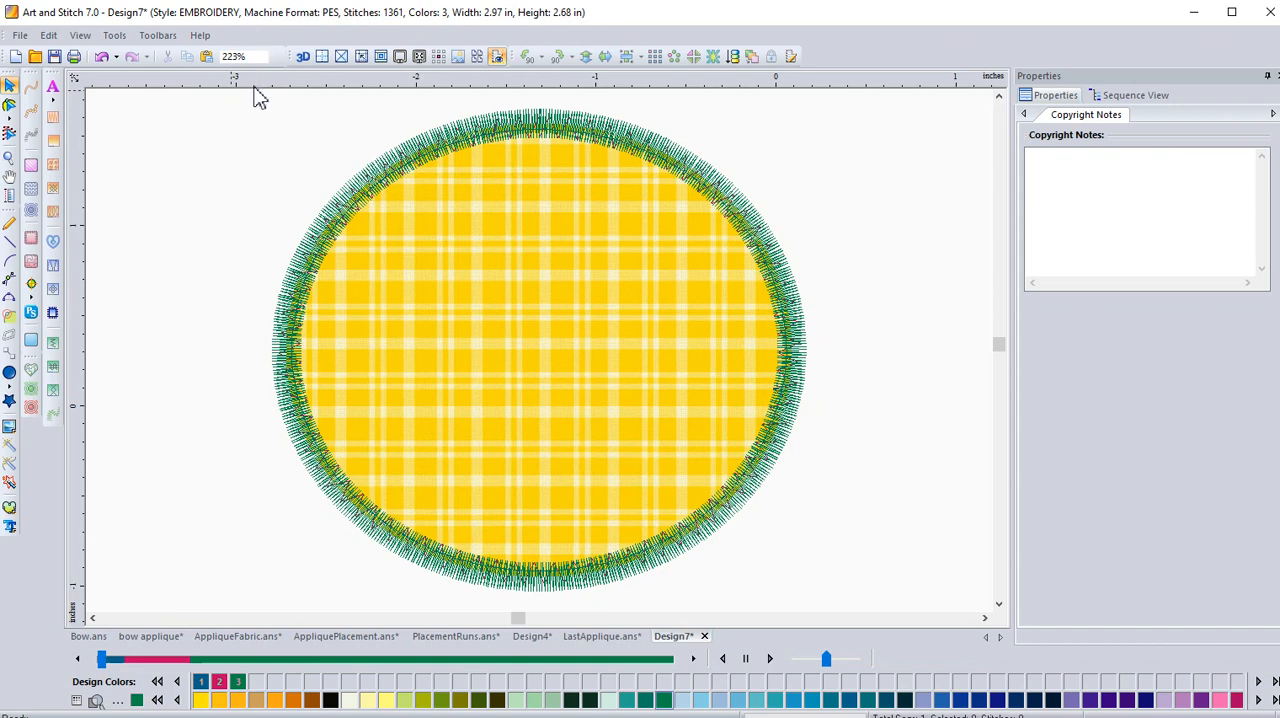
# Review the type of design options in the format preferences and close the preferences.
pyautogui.click(117, 38)
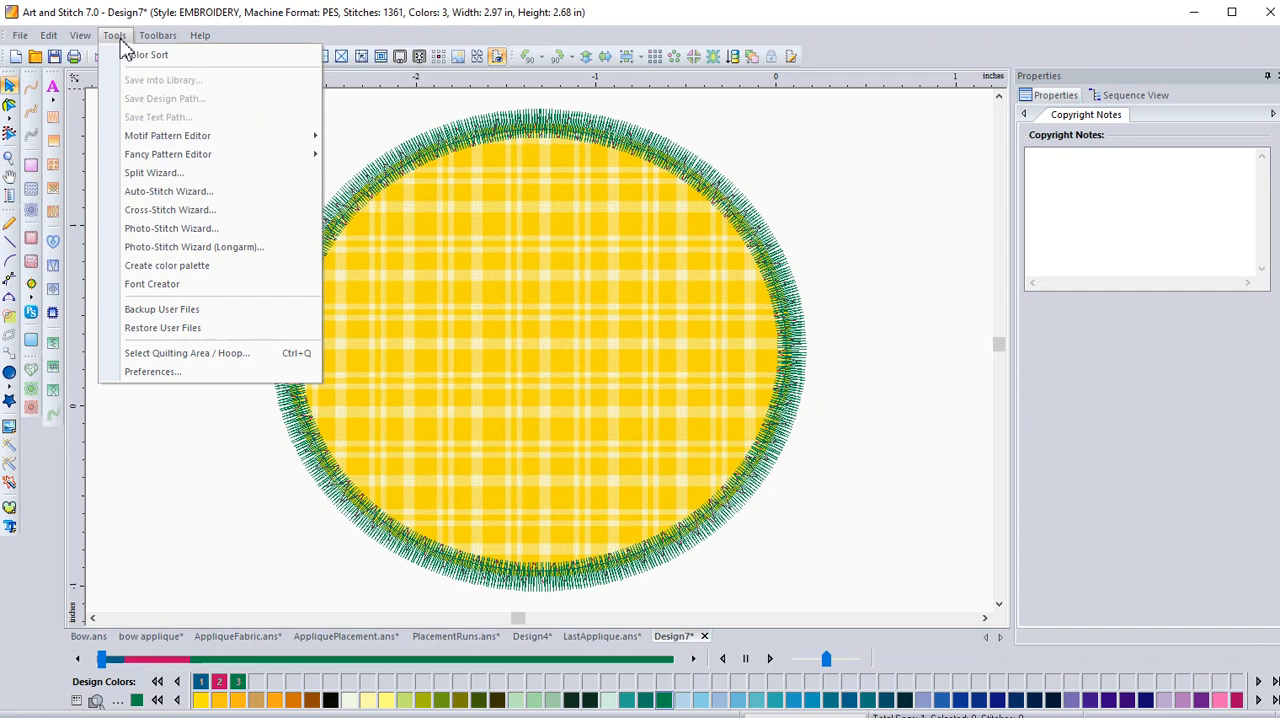
pyautogui.moveTo(166, 33)
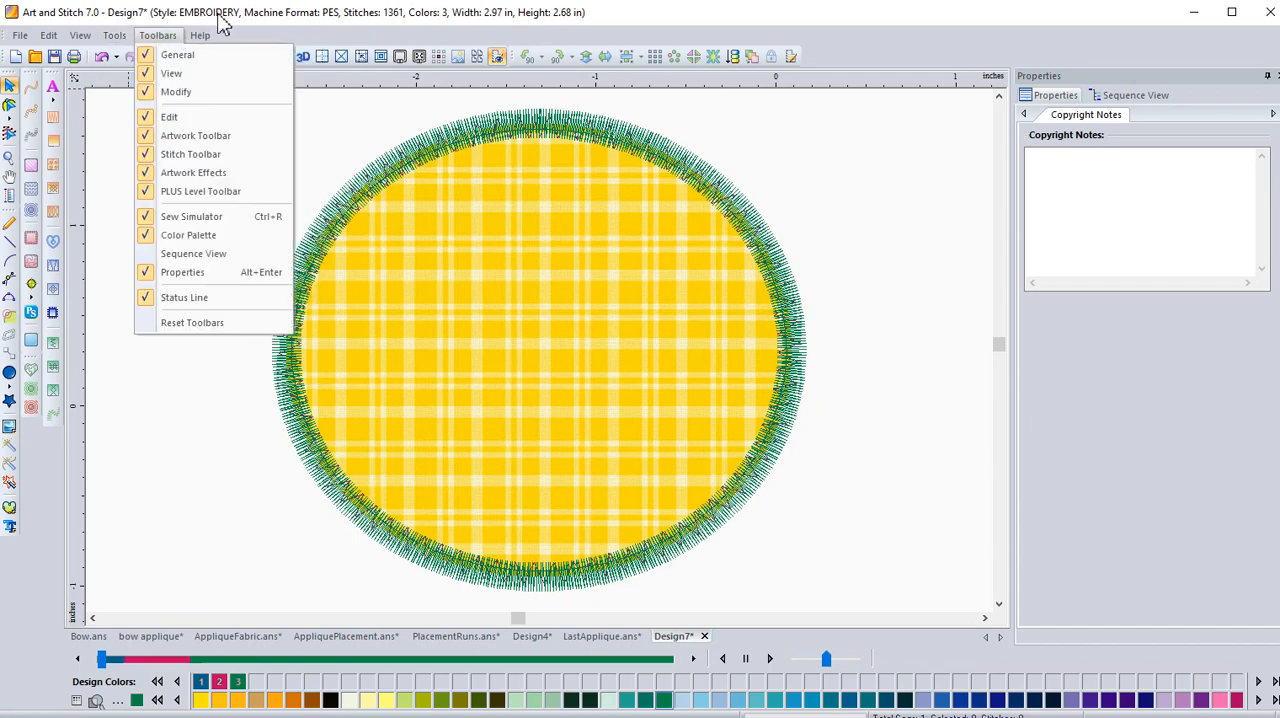
pyautogui.moveTo(115, 38)
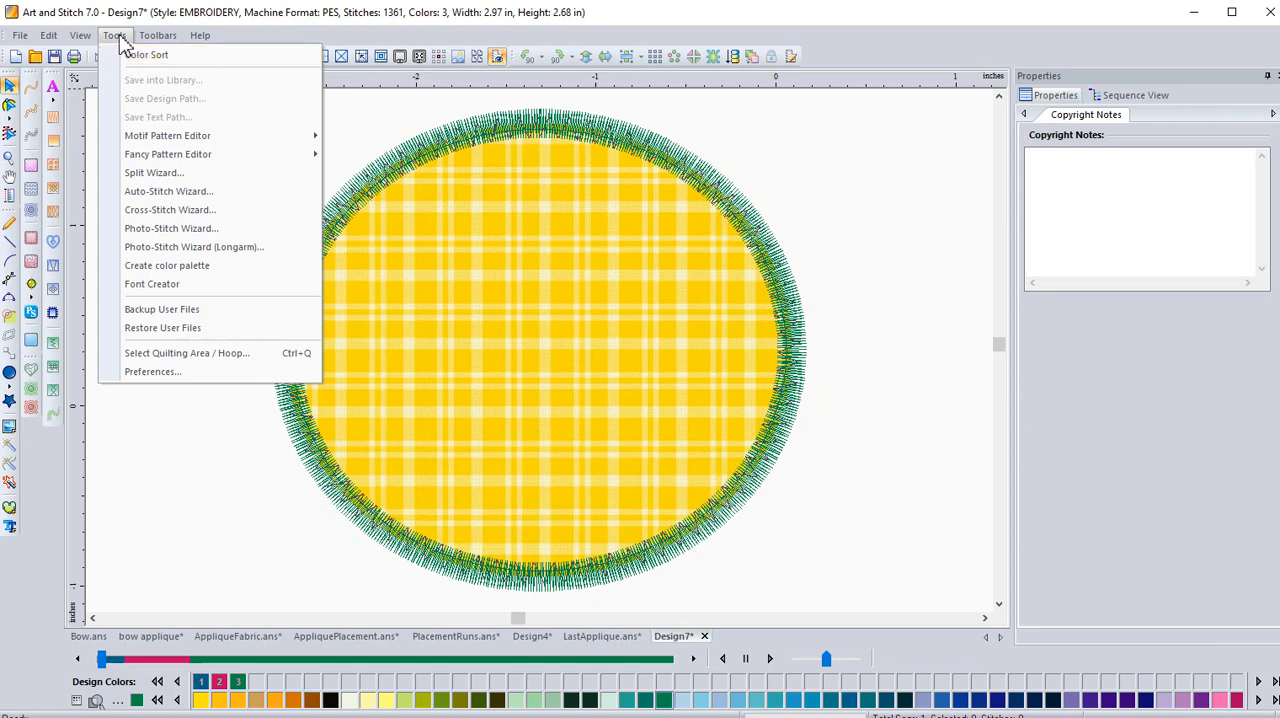
pyautogui.click(121, 376)
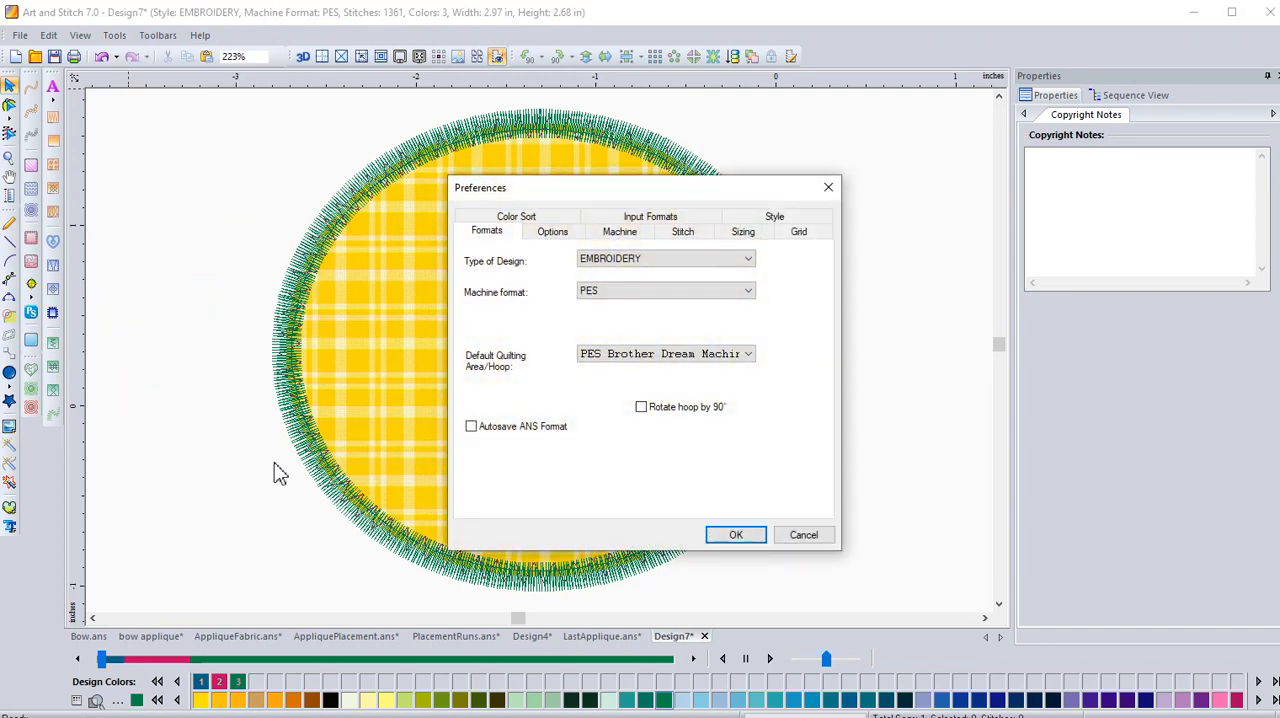
pyautogui.click(694, 259)
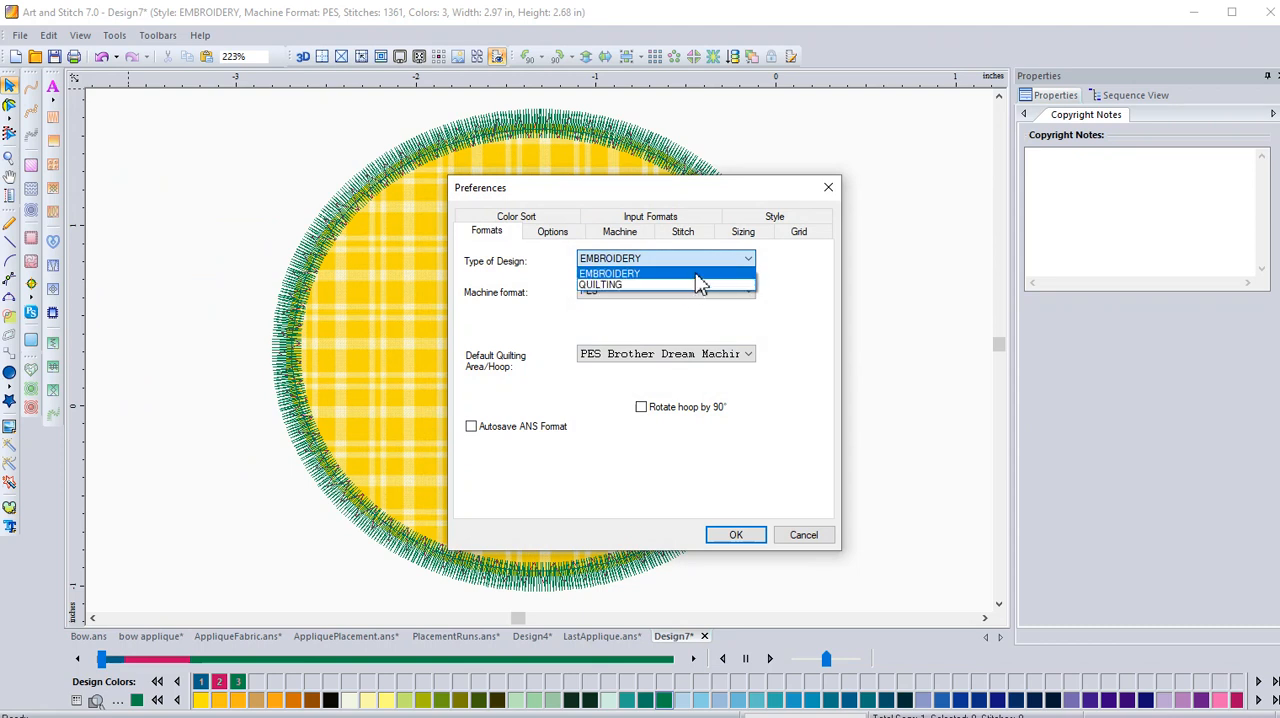
pyautogui.click(789, 364)
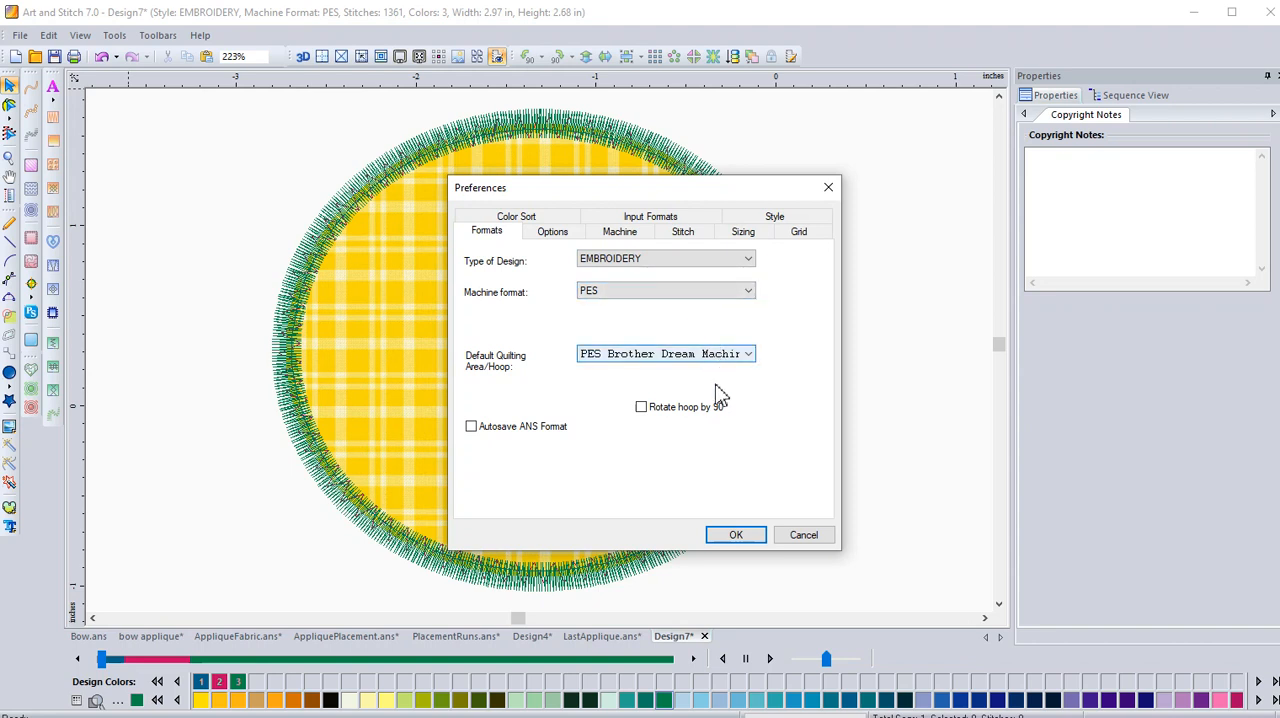
pyautogui.click(802, 537)
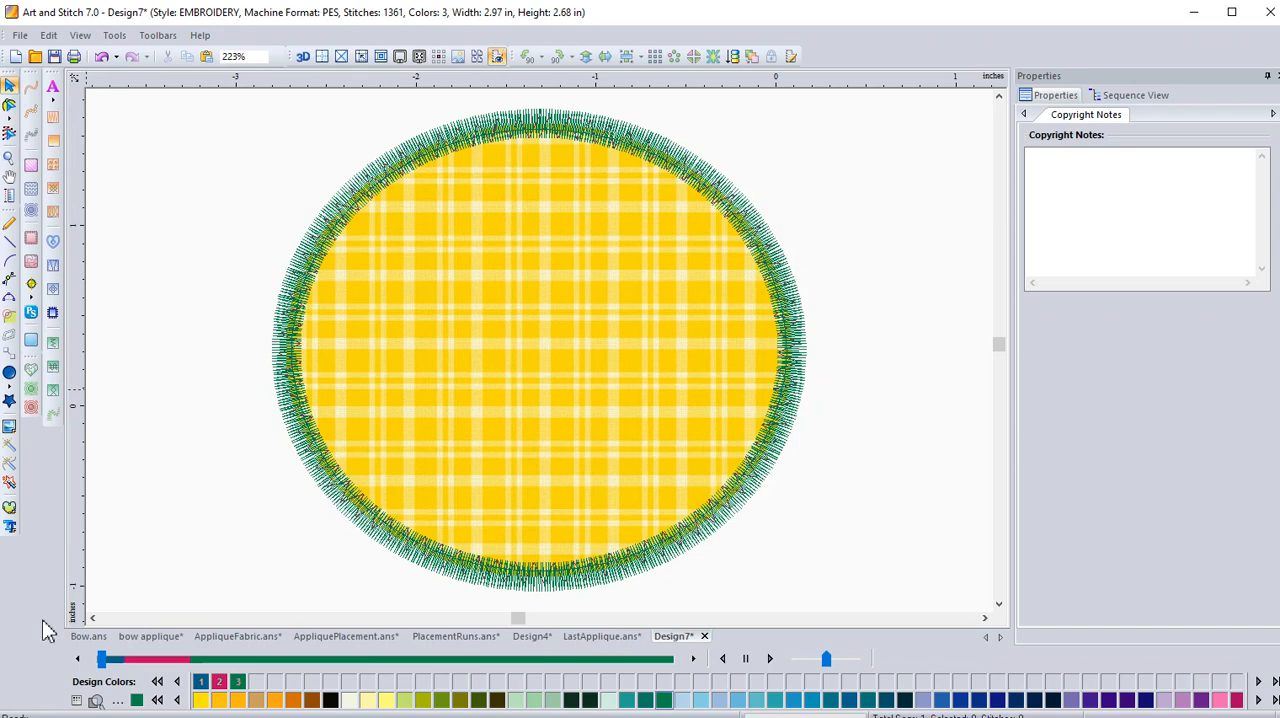
# View the Bow.ans line drawing, switch to the bow applique design and display its artwork sequence.
pyautogui.click(89, 636)
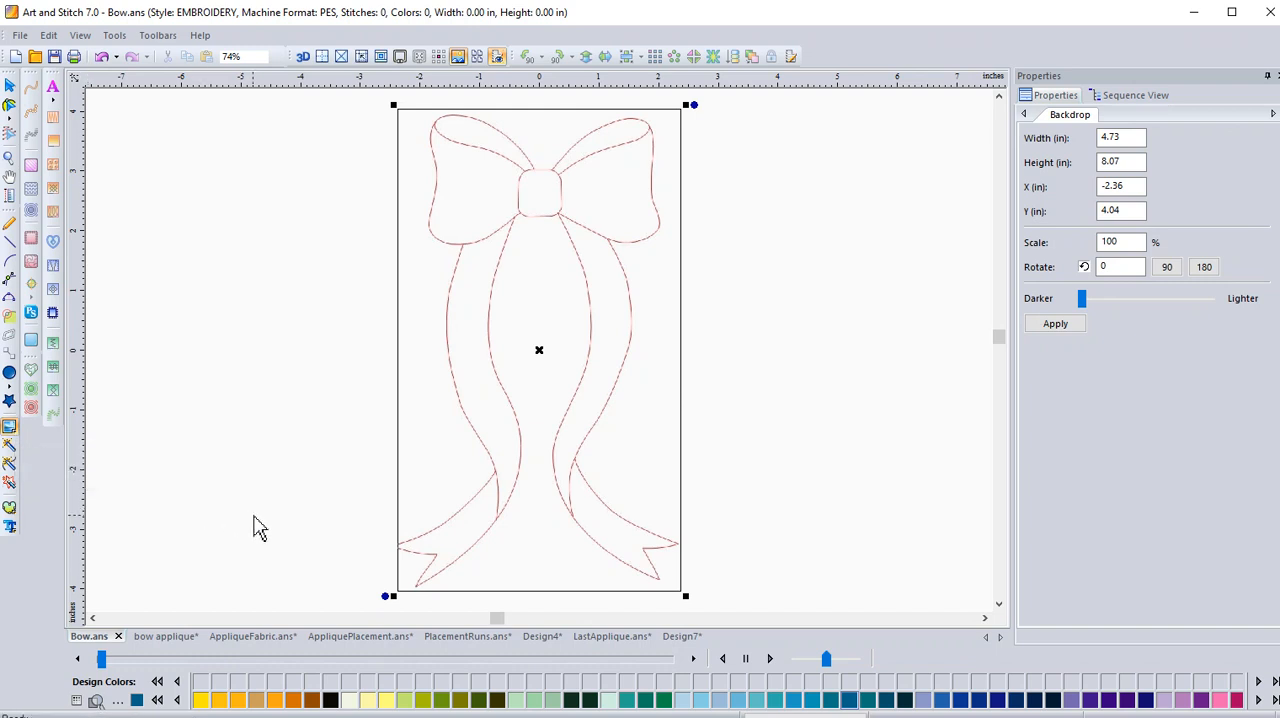
pyautogui.click(155, 640)
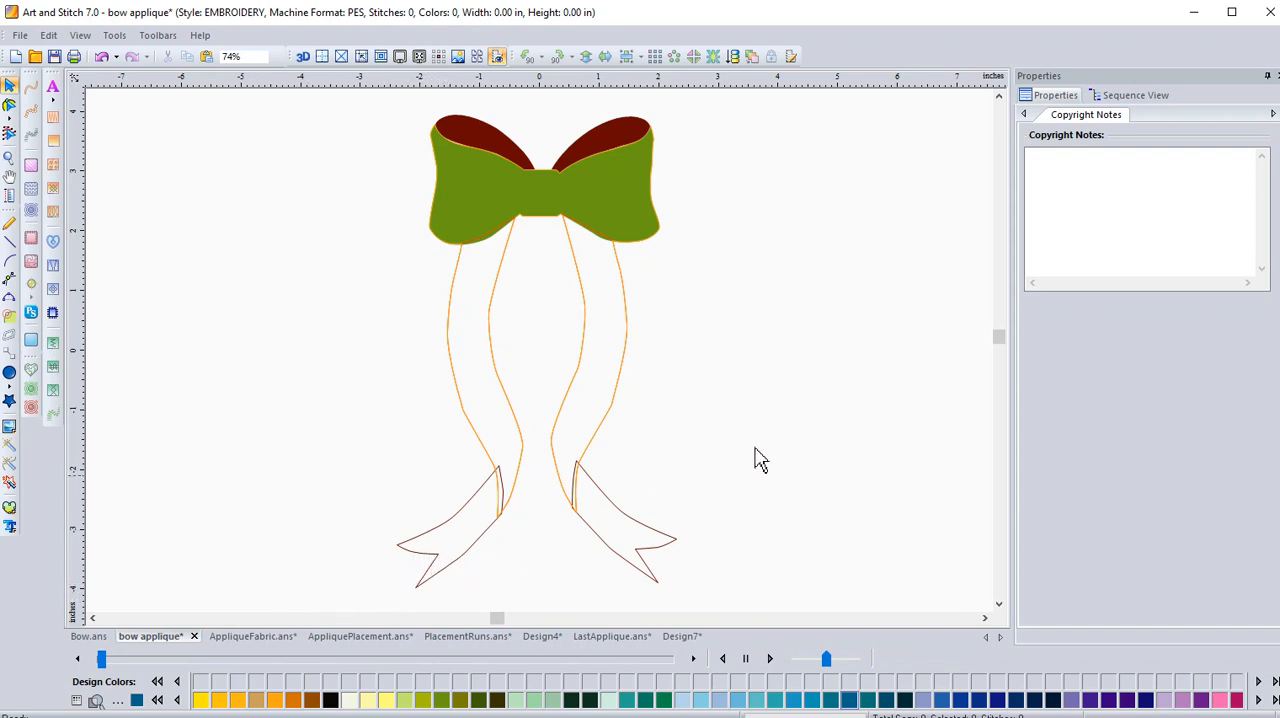
pyautogui.click(1142, 97)
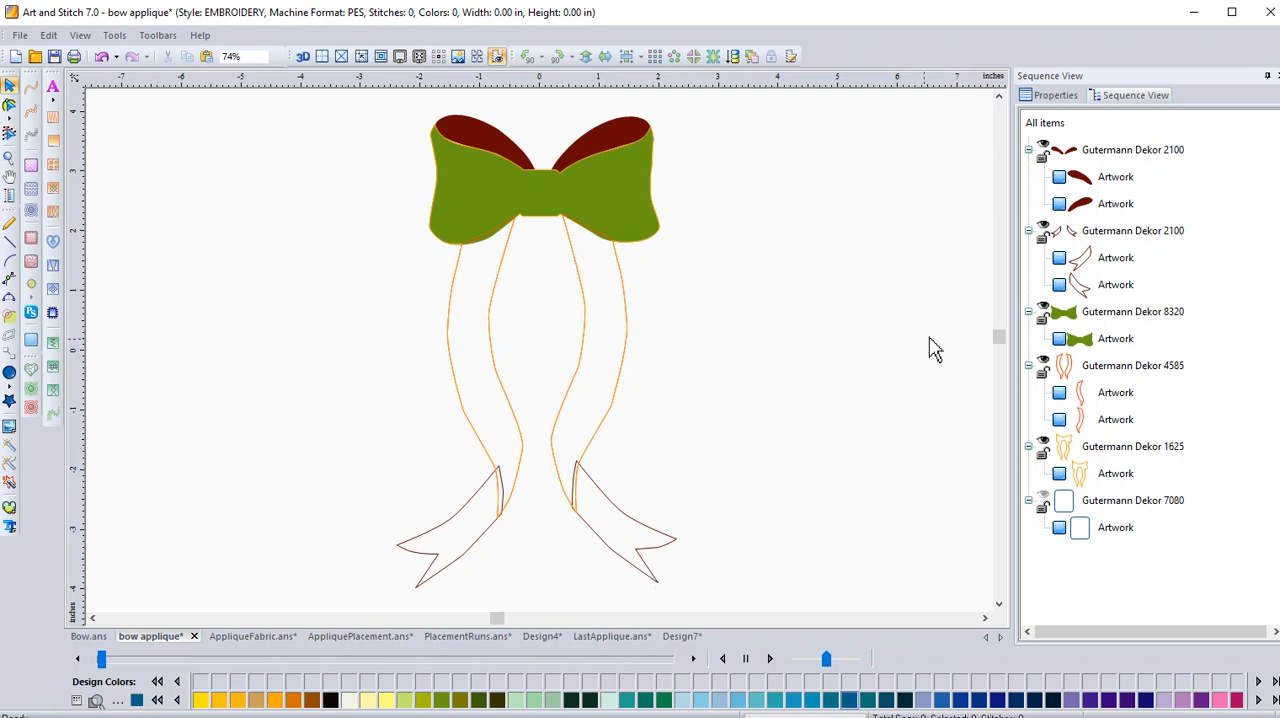
# Examine which sequence entries belong to the right ribbon tail, the right upper loop and the green bow.
pyautogui.click(636, 560)
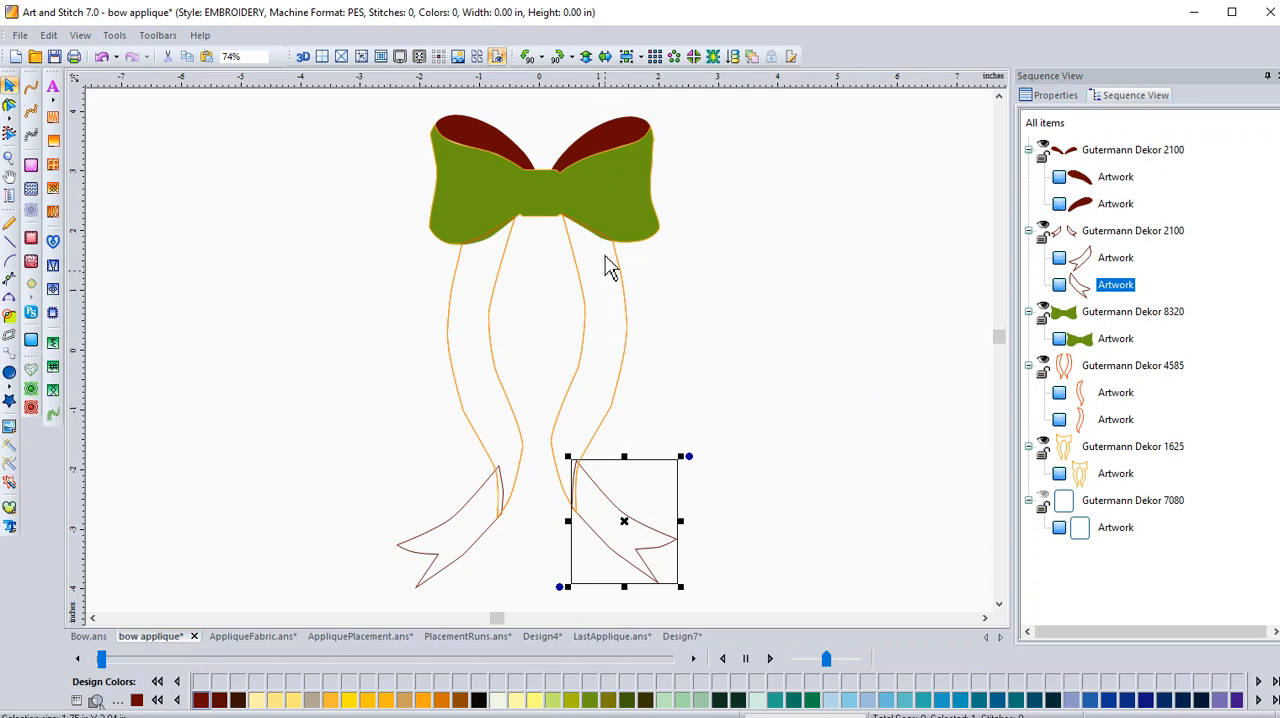
pyautogui.click(621, 138)
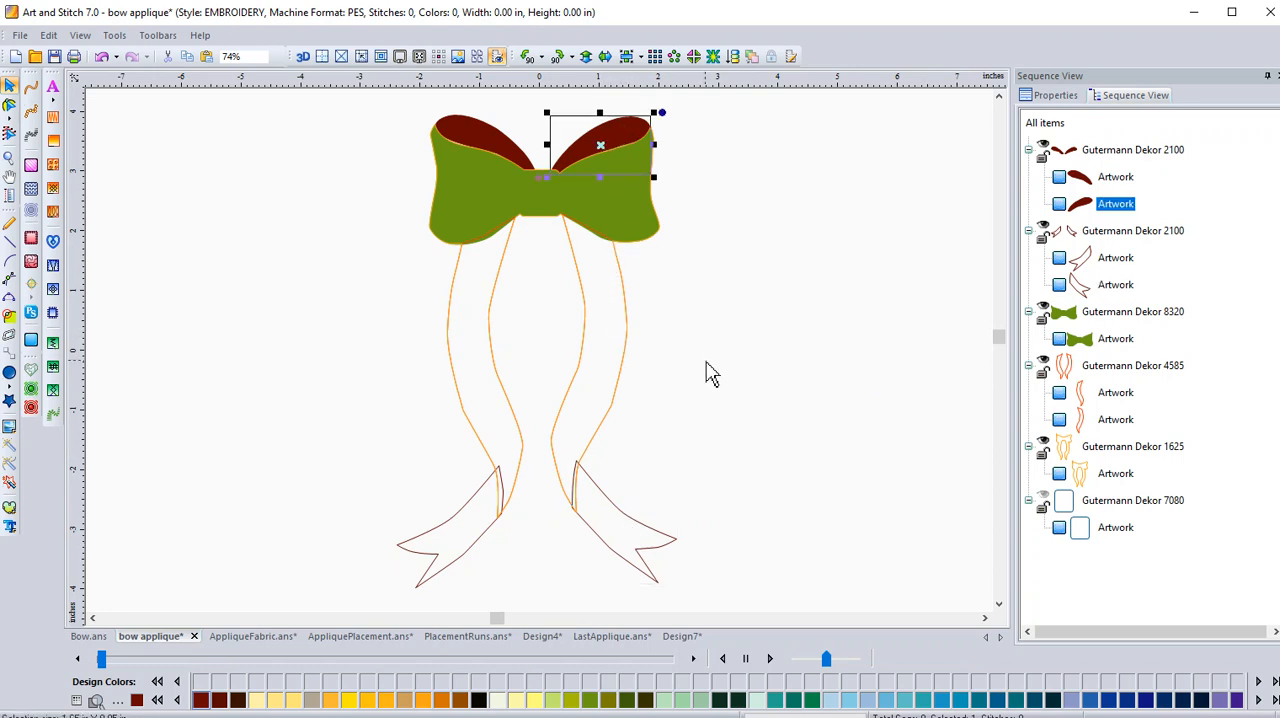
pyautogui.click(625, 224)
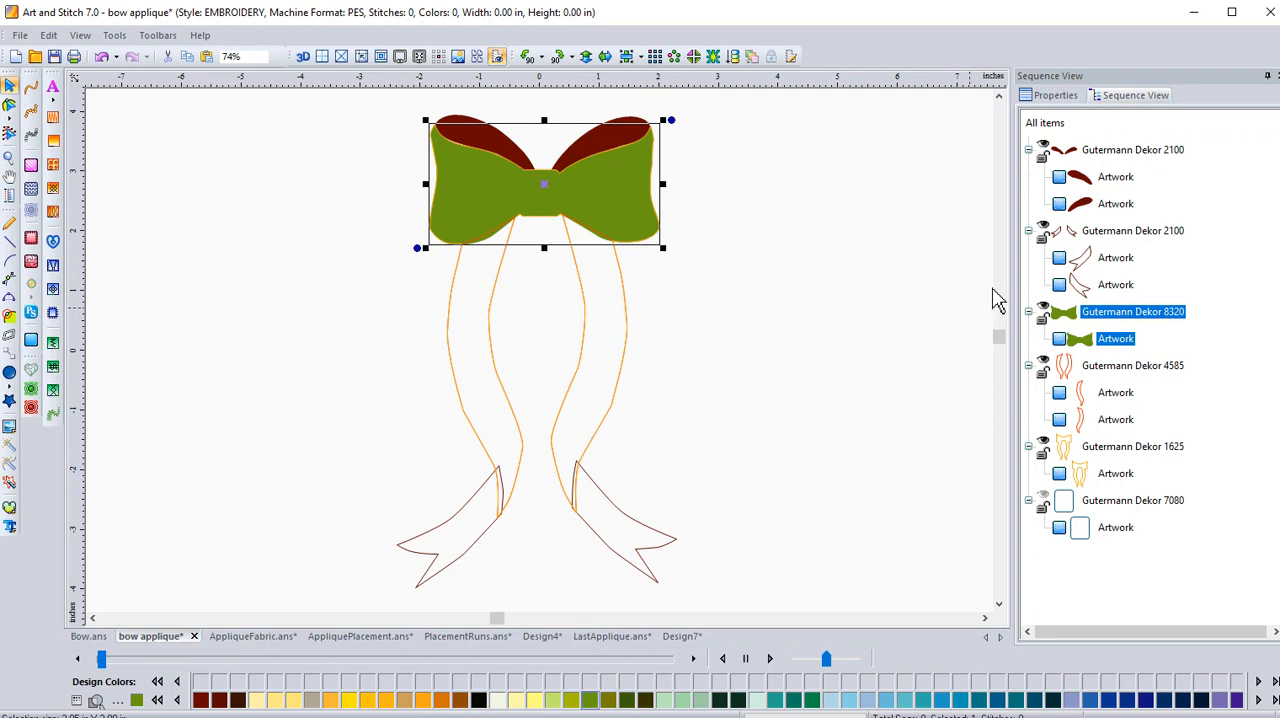
# Turn on the fill for both ribbon tails in the second Gutermann Dekor 2100 group.
pyautogui.click(1125, 232)
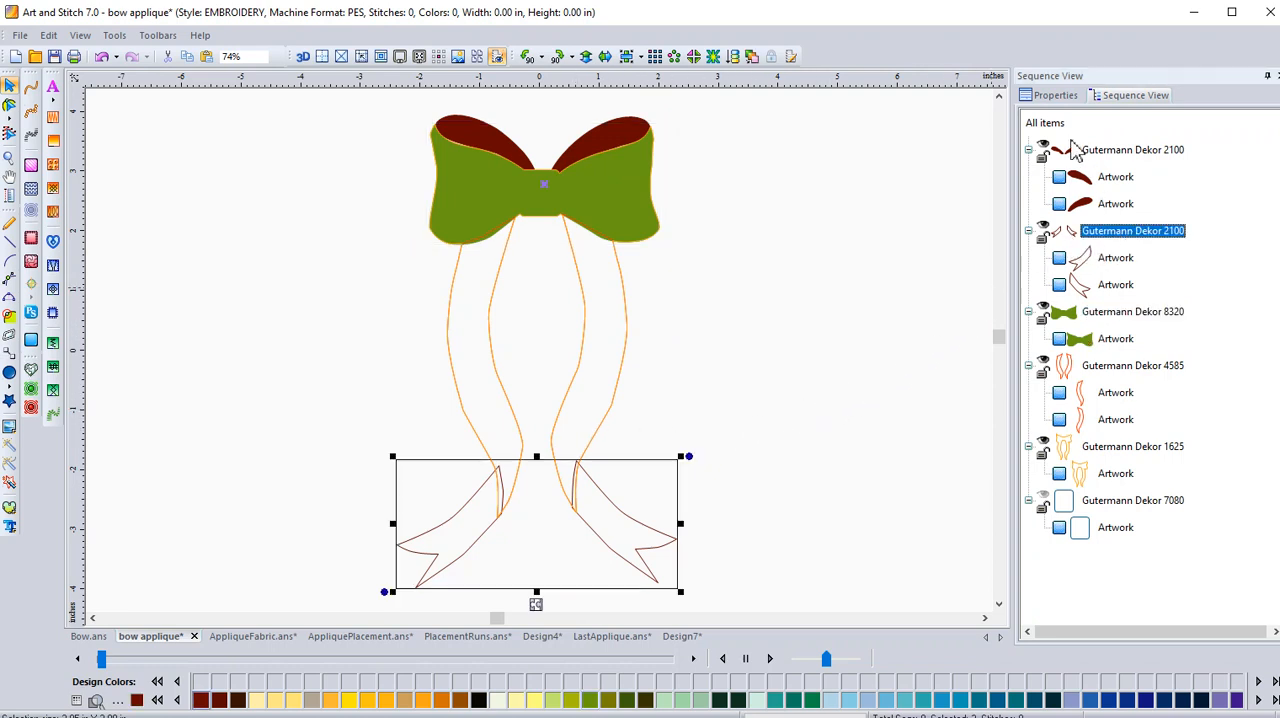
pyautogui.click(1062, 100)
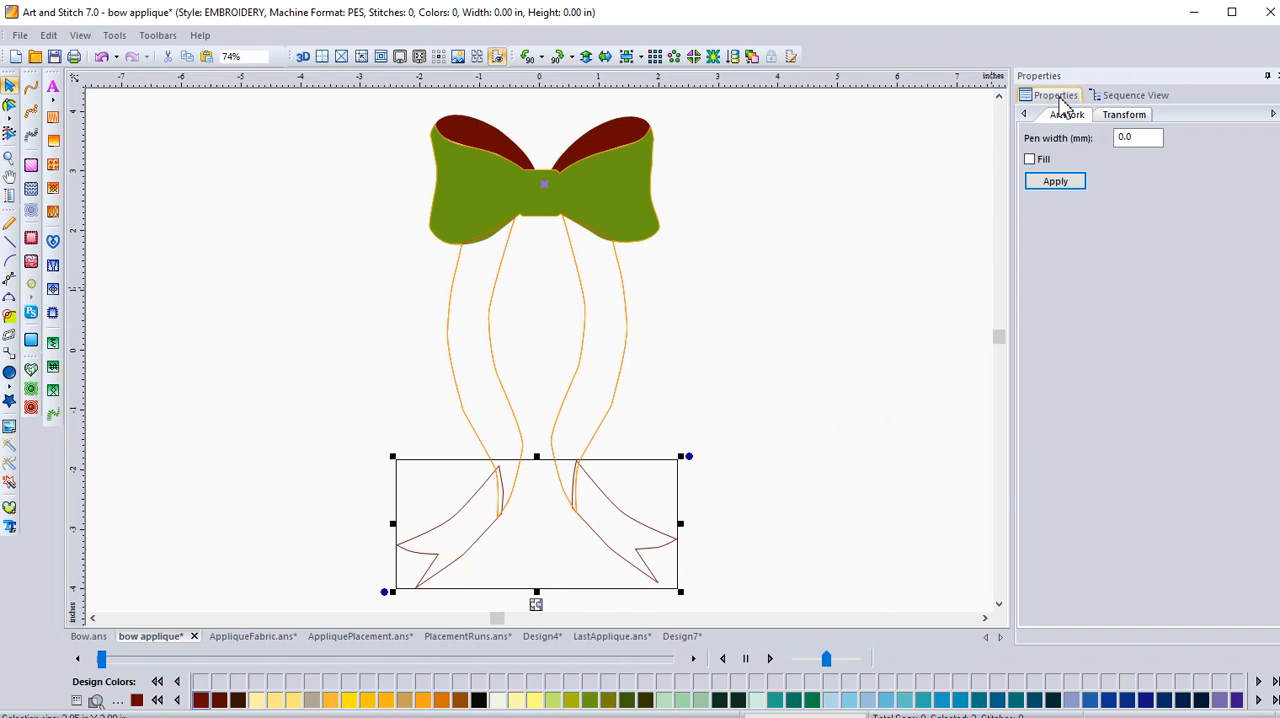
pyautogui.click(1031, 160)
pyautogui.click(1042, 182)
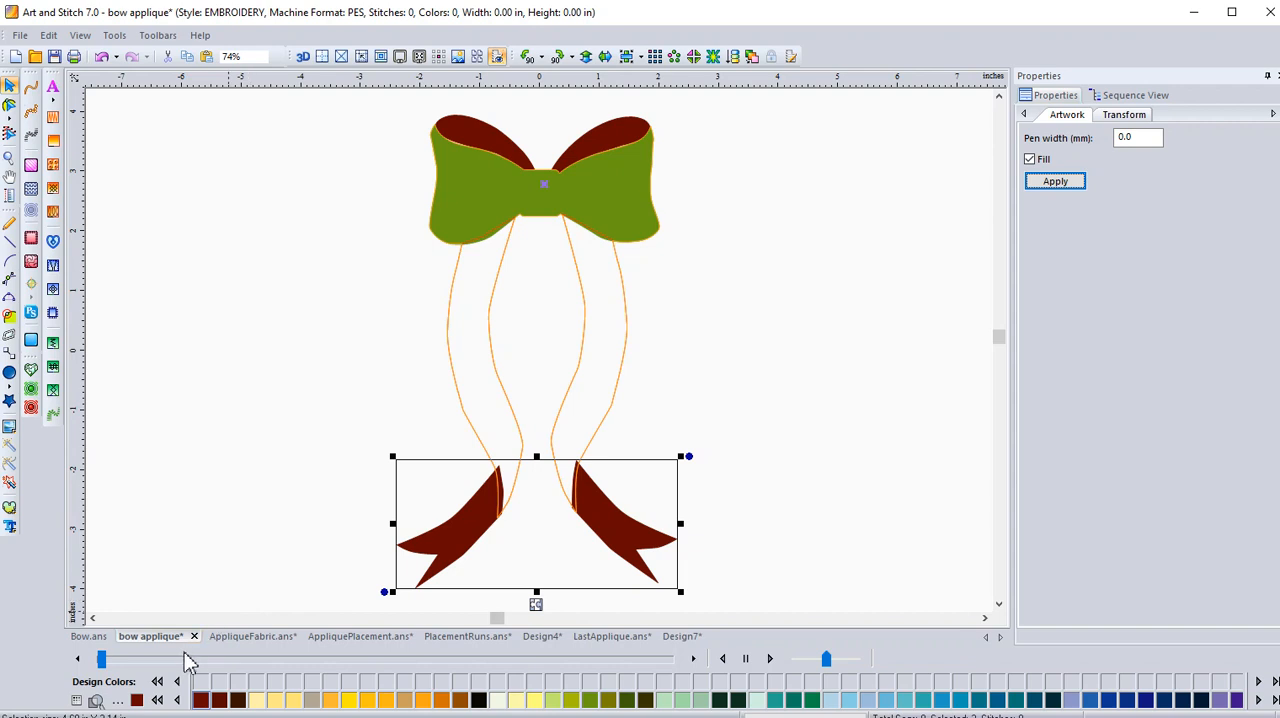
# View the AppliqueFabric.ans design for comparison and return to the bow applique design.
pyautogui.click(229, 638)
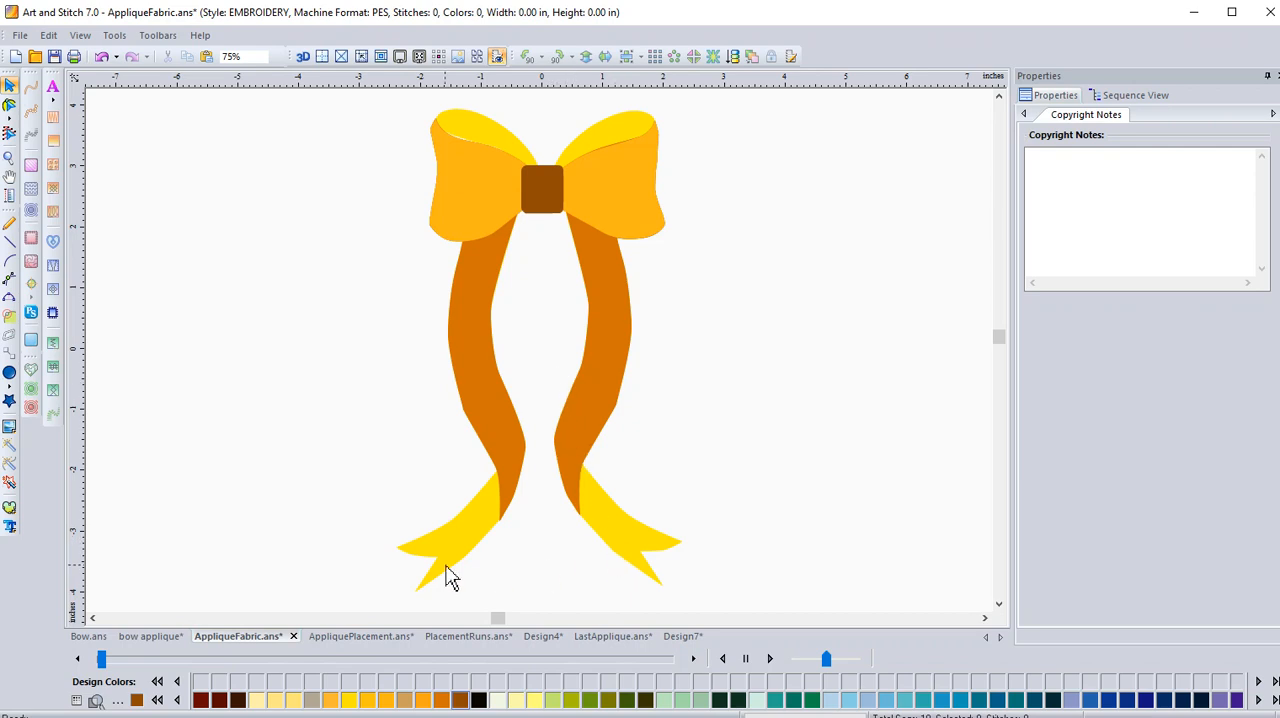
pyautogui.click(150, 637)
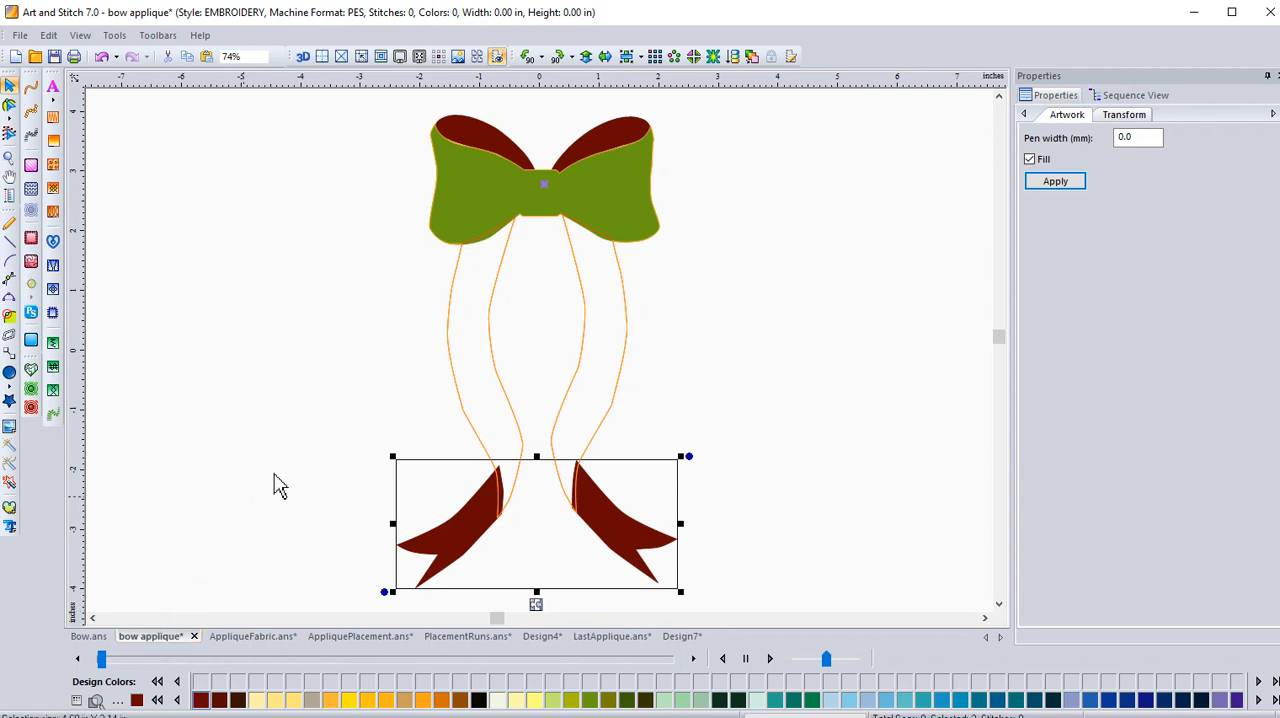
# Hide the green bow (Gutermann Dekor 8320) and the long ribbons (Gutermann Dekor 4585) in the artwork sequence.
pyautogui.click(1124, 100)
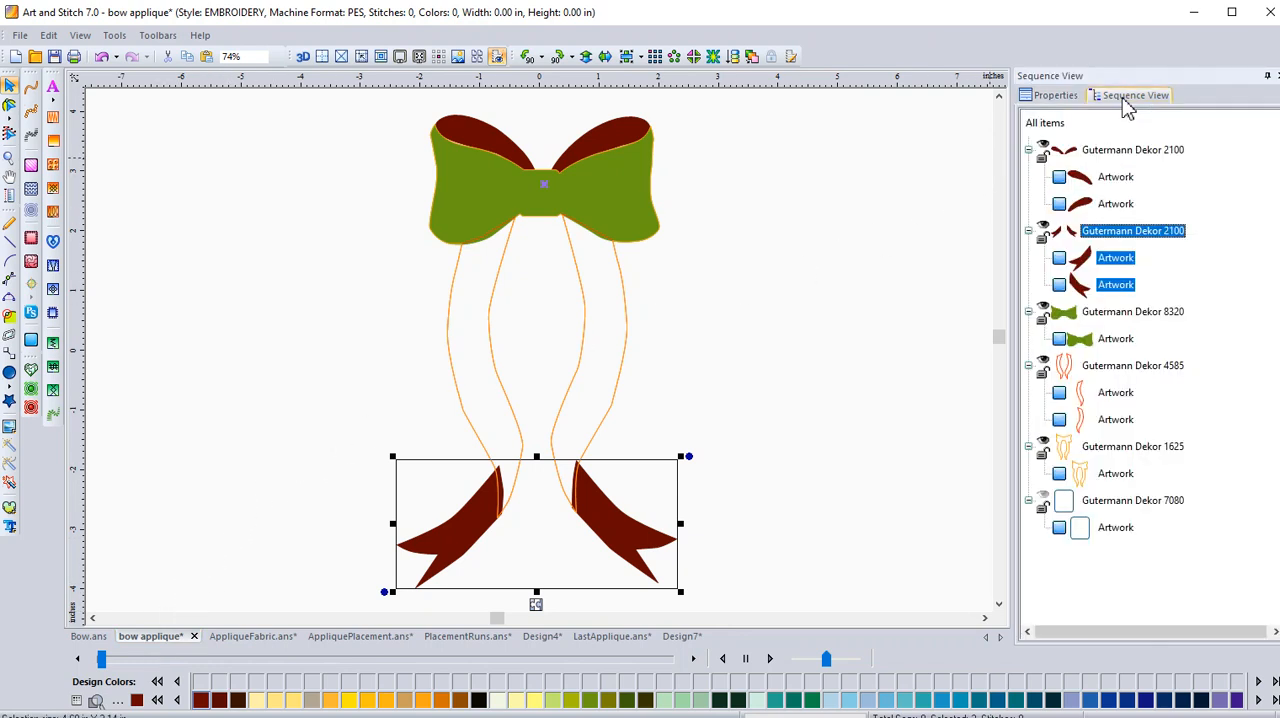
pyautogui.click(1043, 313)
pyautogui.click(1045, 366)
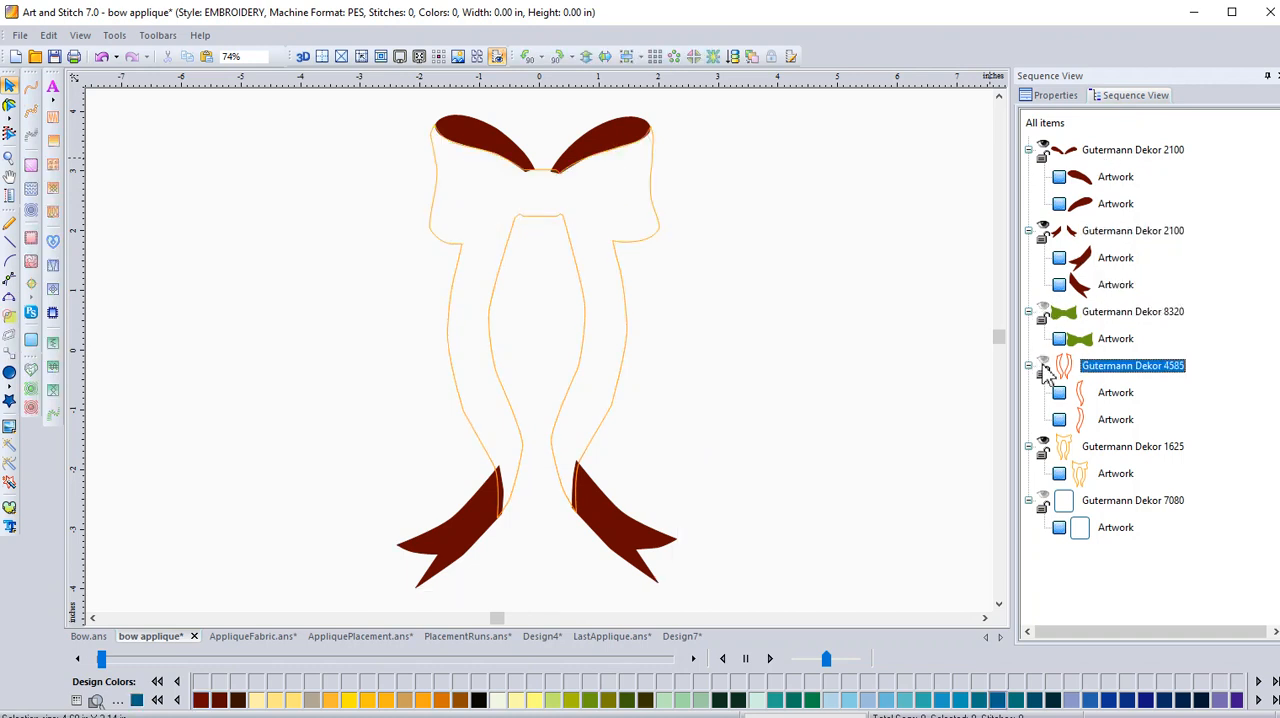
# Hide the combined bow-and-ribbon outline (Gutermann Dekor 1625) in the bow applique artwork.
pyautogui.click(1043, 447)
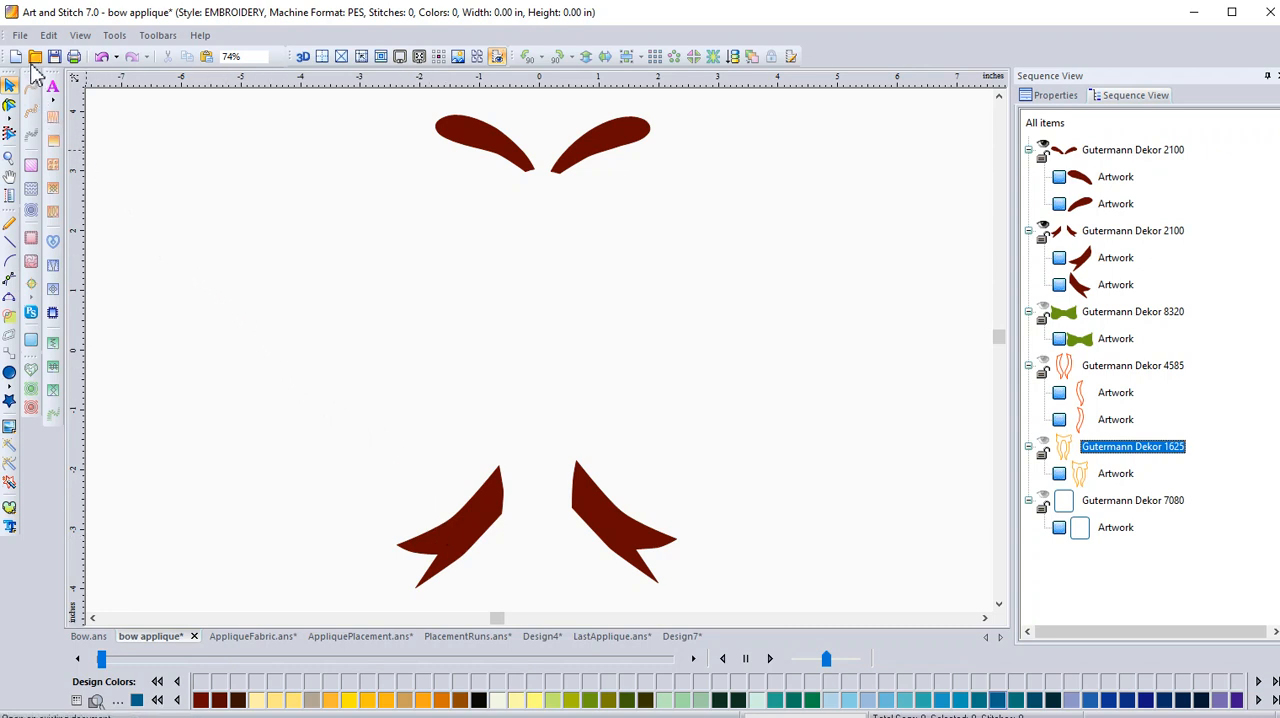
pyautogui.click(20, 36)
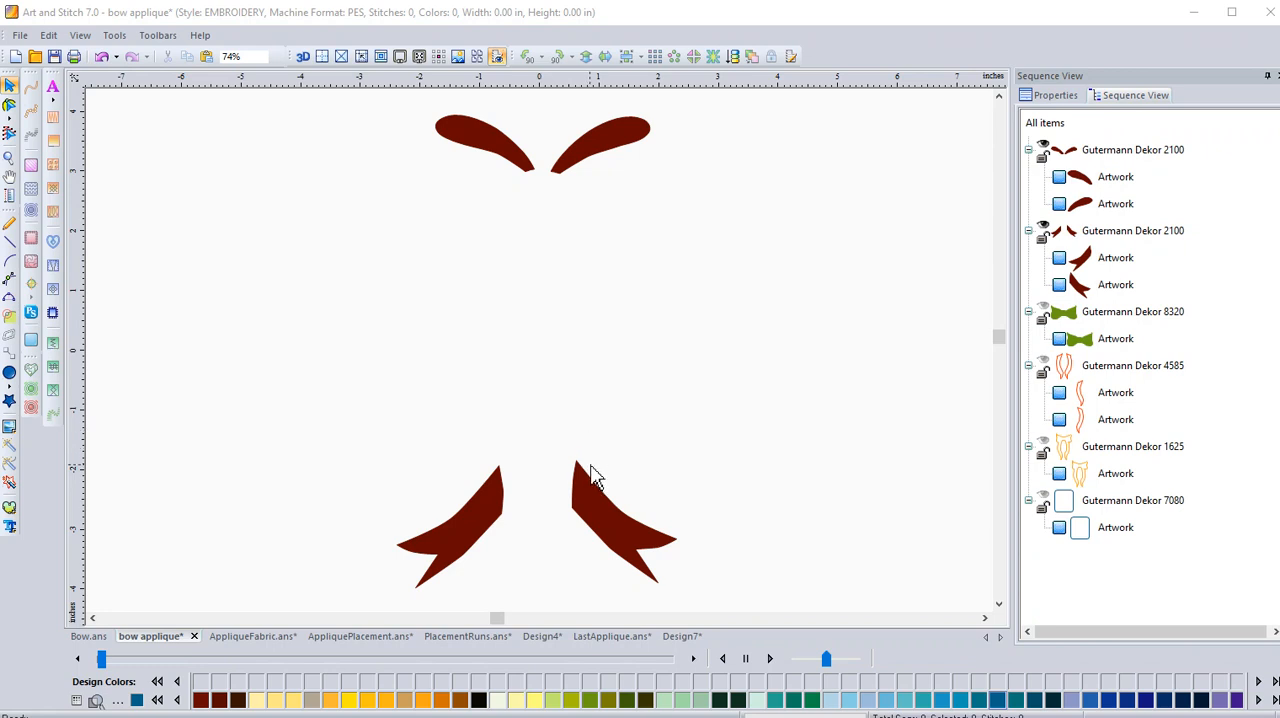
# Show the green bow (Gutermann Dekor 8320), long ribbons (4585), combined outline (1625) and centre knot (7080) in the bow applique design.
pyautogui.click(1043, 314)
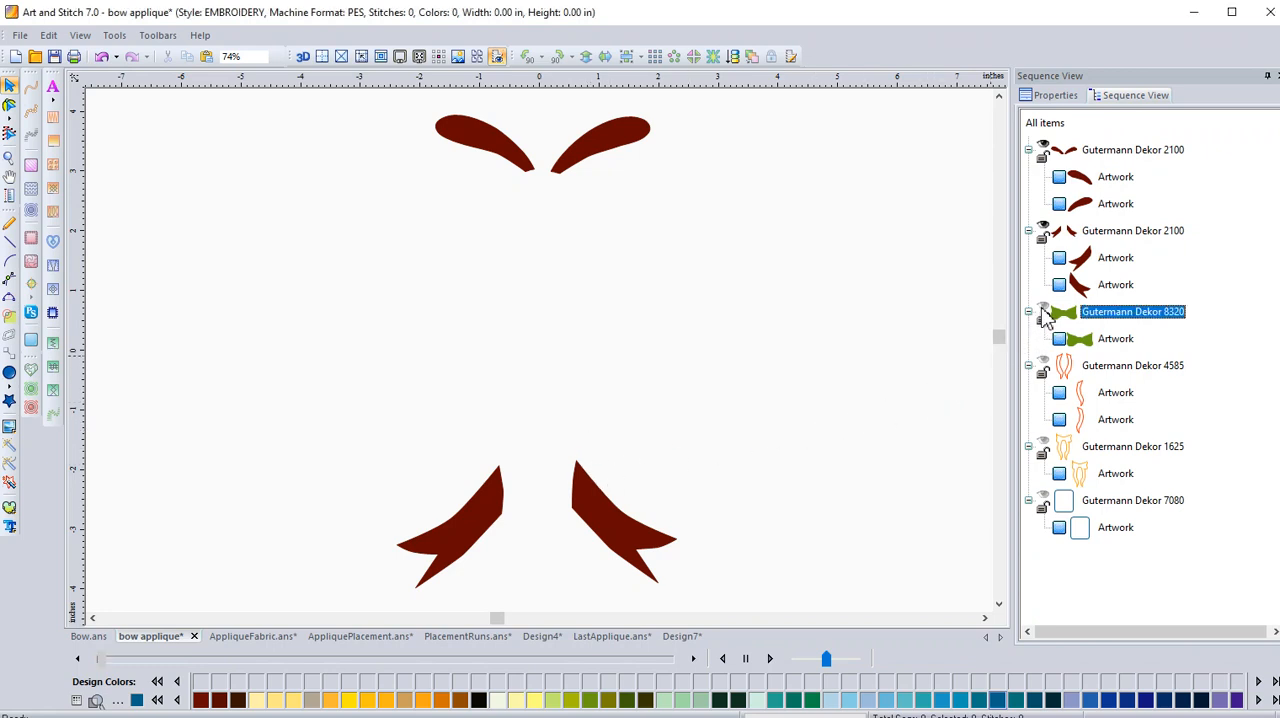
pyautogui.click(1043, 368)
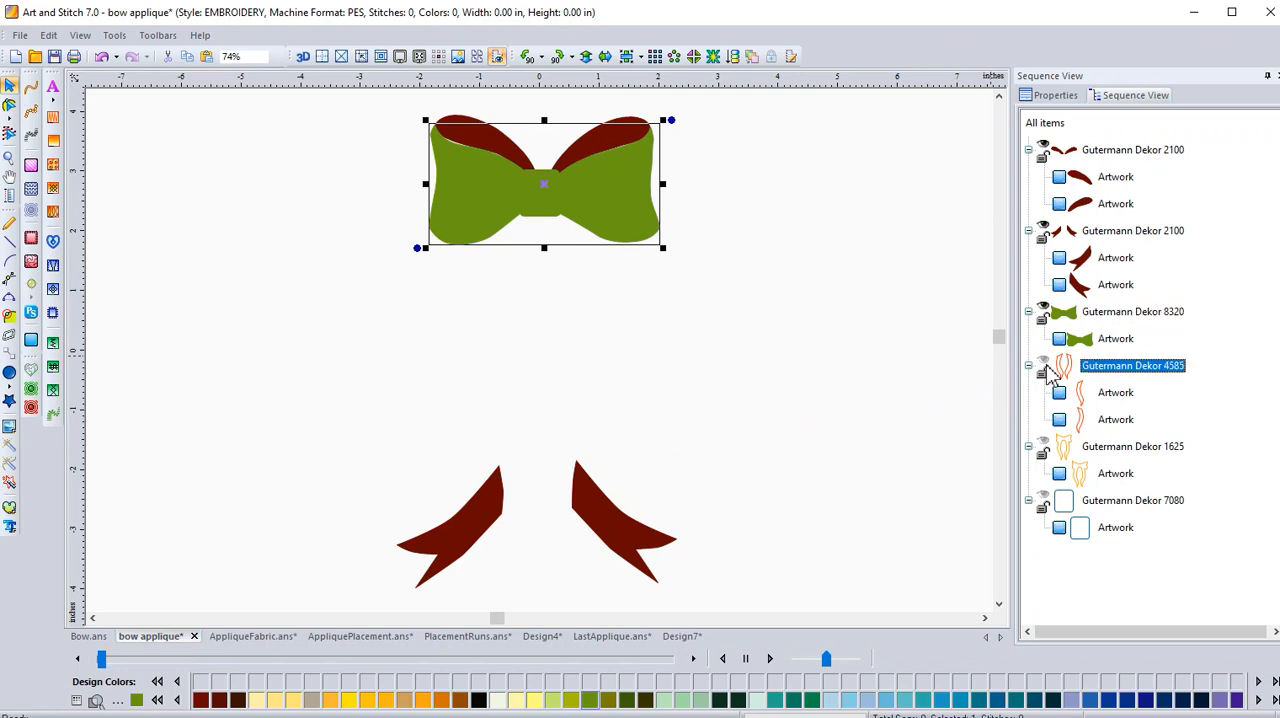
pyautogui.click(1043, 449)
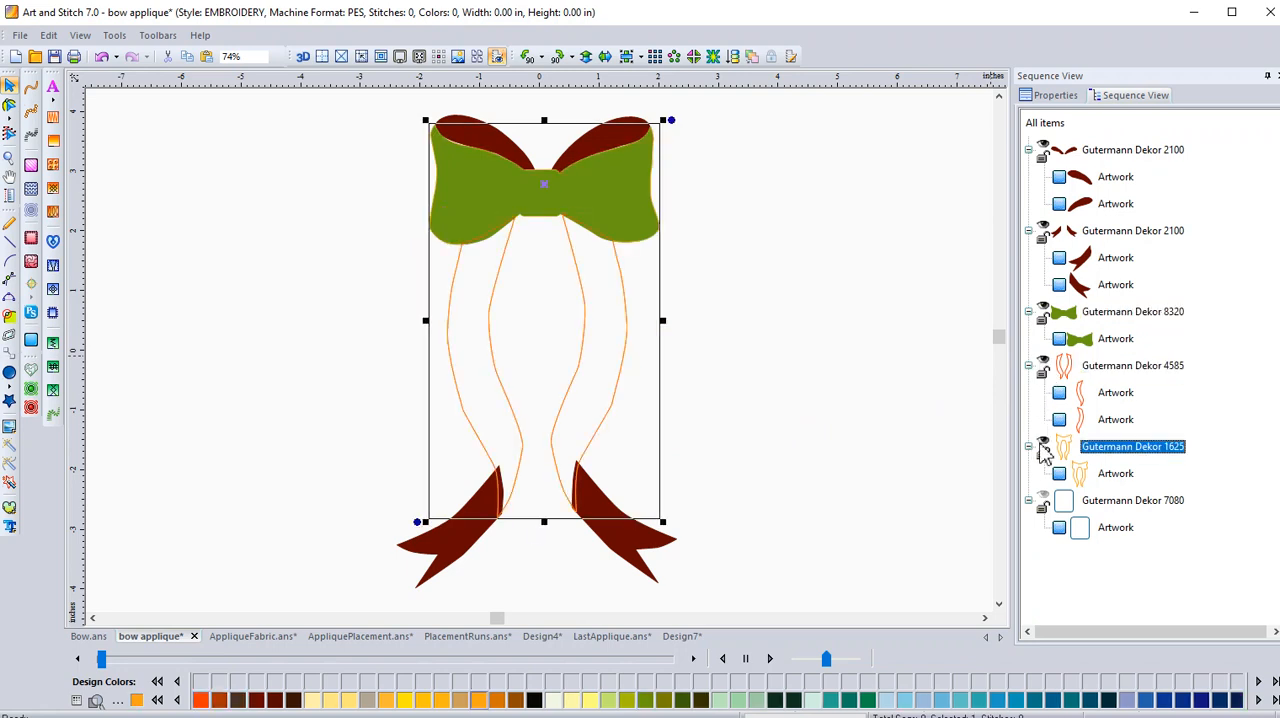
pyautogui.click(1044, 503)
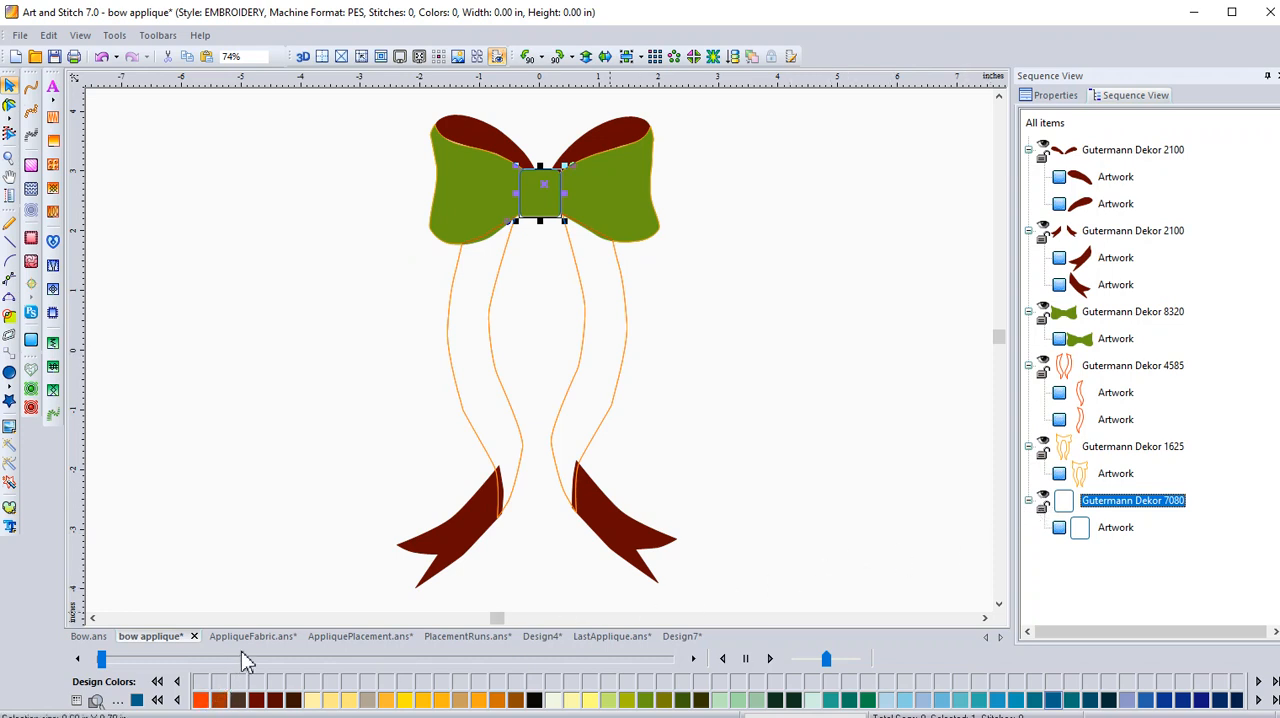
# View AppliqueFabric.ans, switch to AppliquePlacement.ans and hide its green bow (Gutermann Dekor 8320).
pyautogui.click(265, 637)
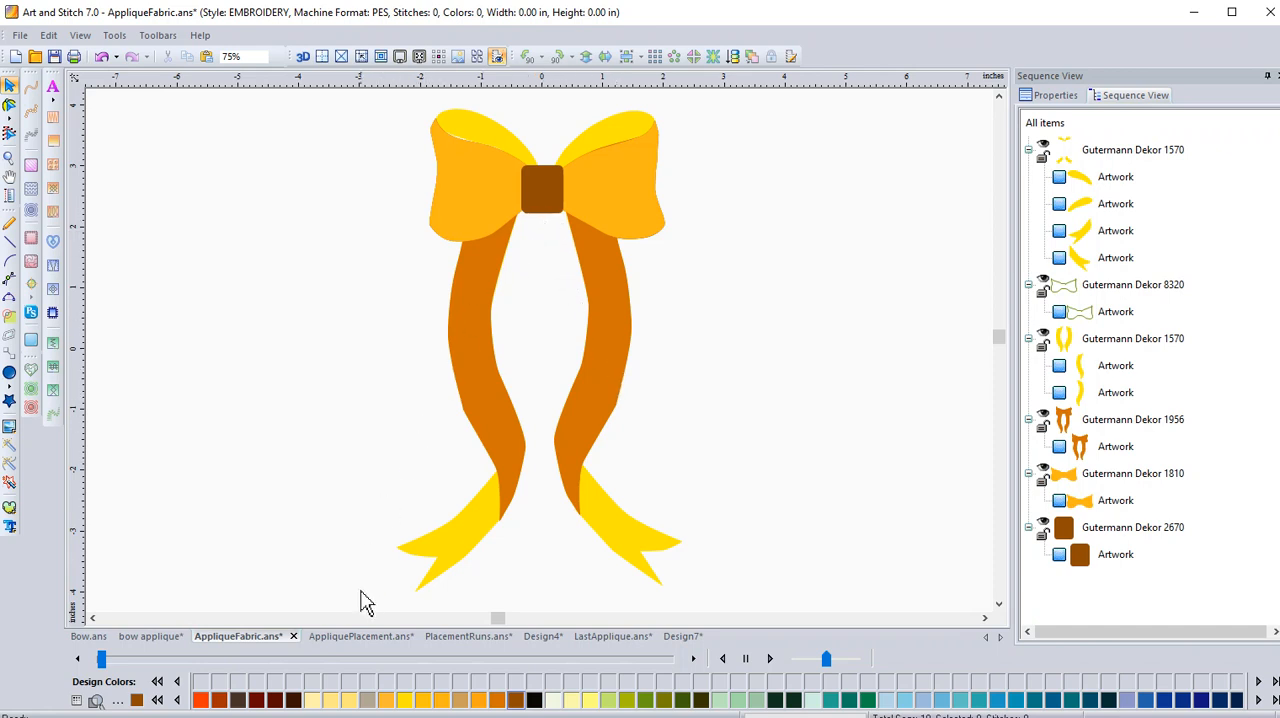
pyautogui.click(368, 638)
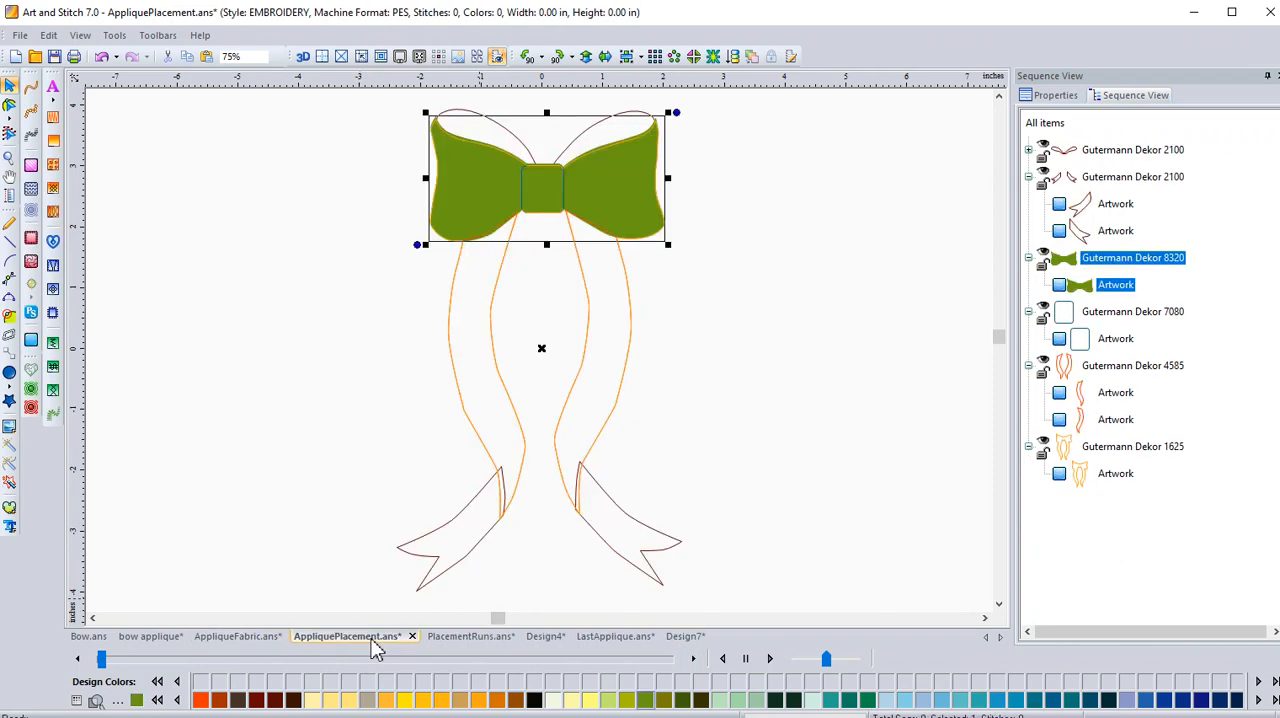
pyautogui.click(1043, 258)
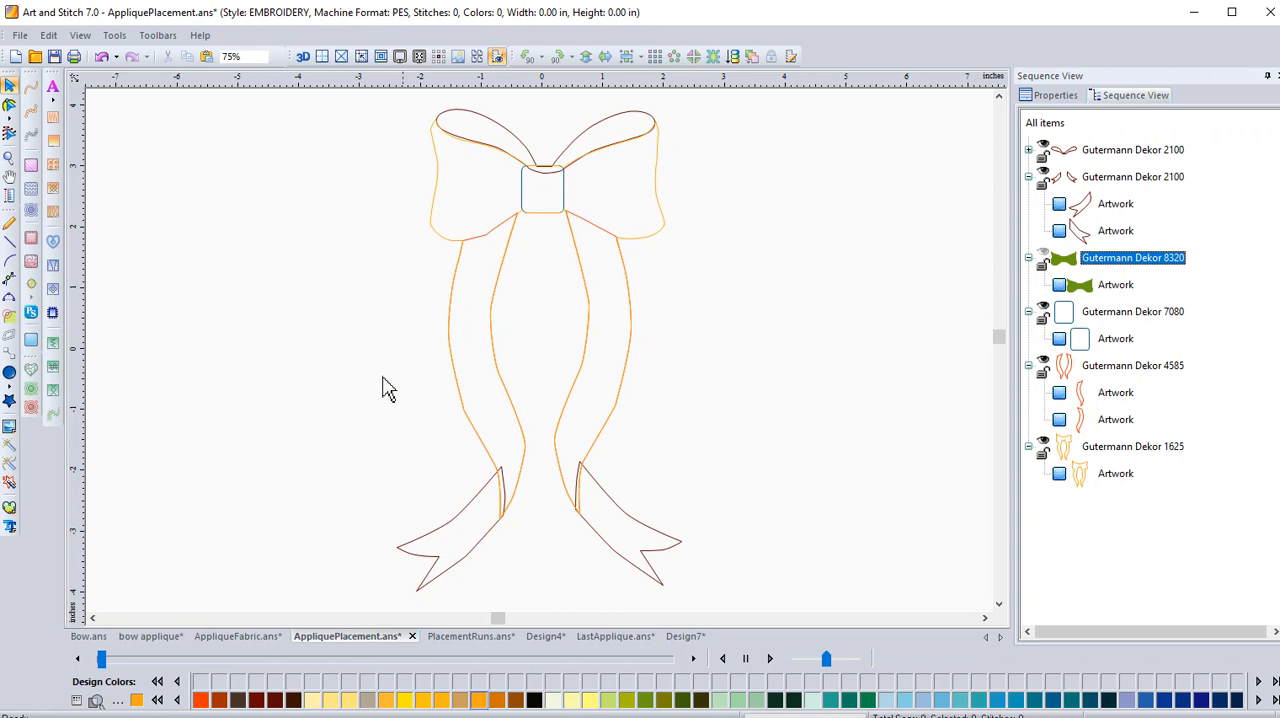
# Return to AppliqueFabric.ans and collapse the Gutermann Dekor 8320, 1956 and 1810 groups in the sequence.
pyautogui.click(238, 641)
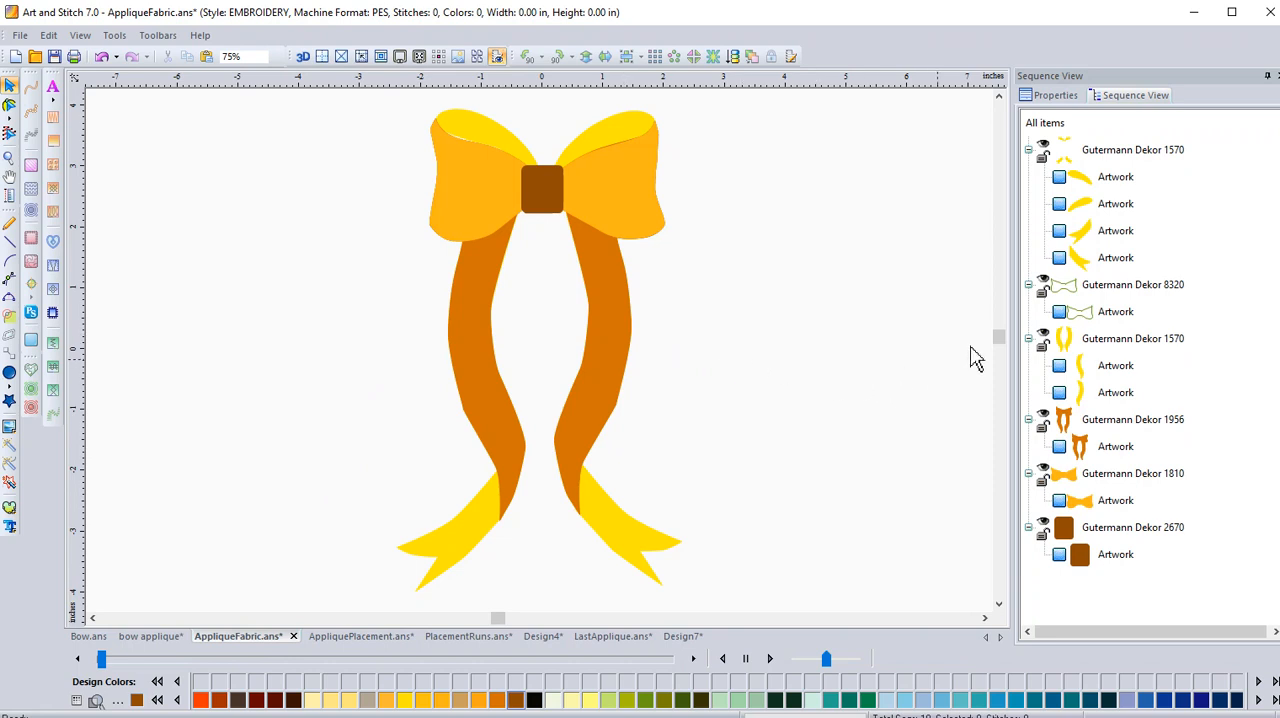
pyautogui.click(1028, 285)
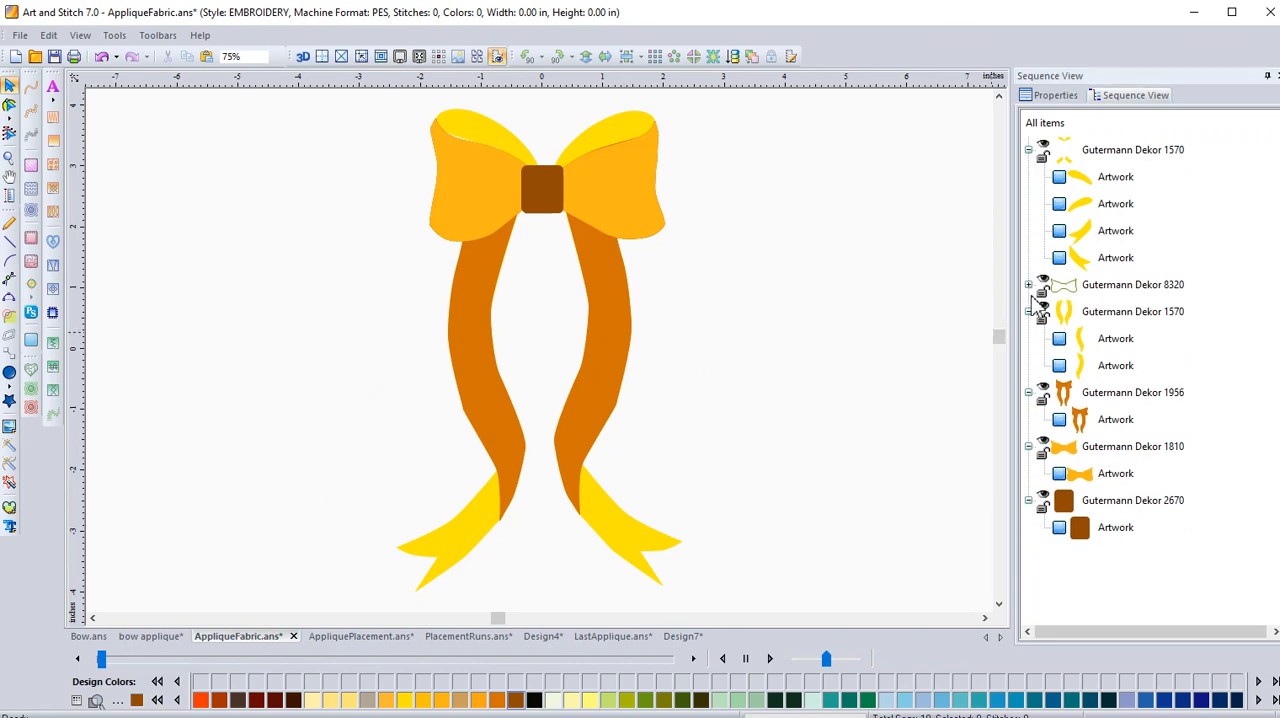
pyautogui.click(1028, 392)
pyautogui.click(1028, 419)
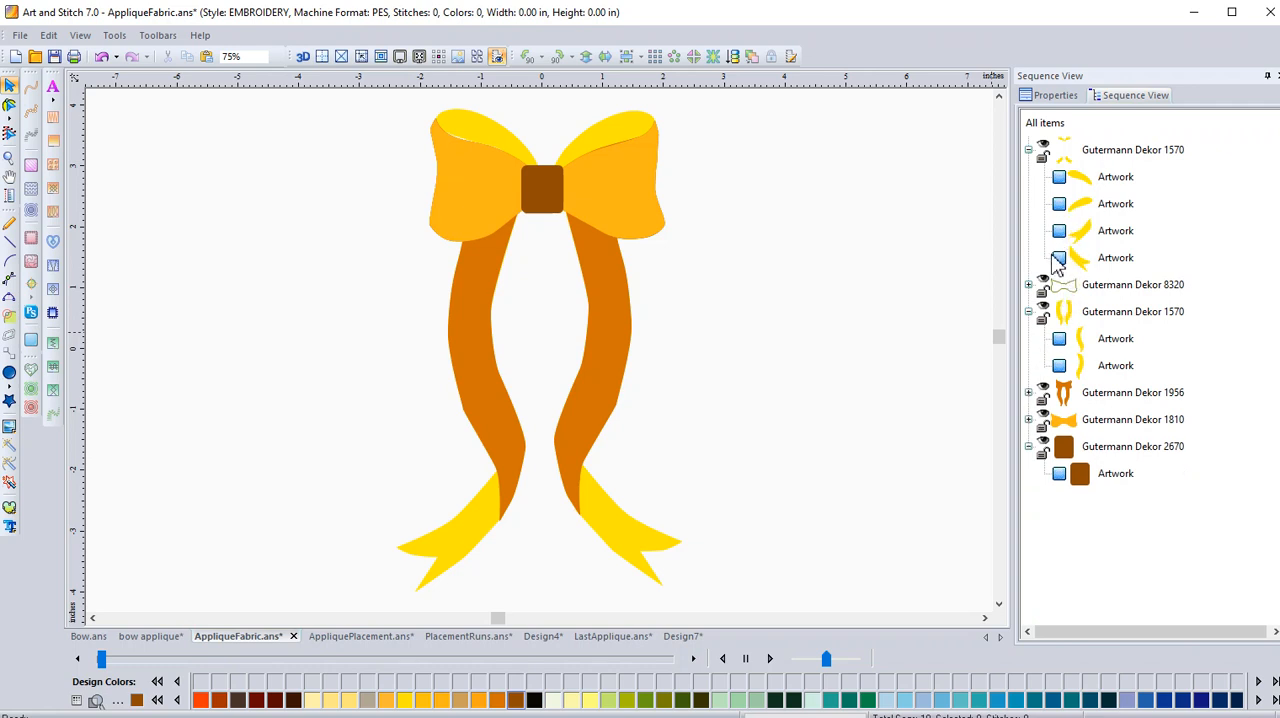
# Hide every artwork group except the first Gutermann Dekor 1570 group, which holds the upper loops and ribbon tails.
pyautogui.click(1043, 283)
pyautogui.click(1043, 311)
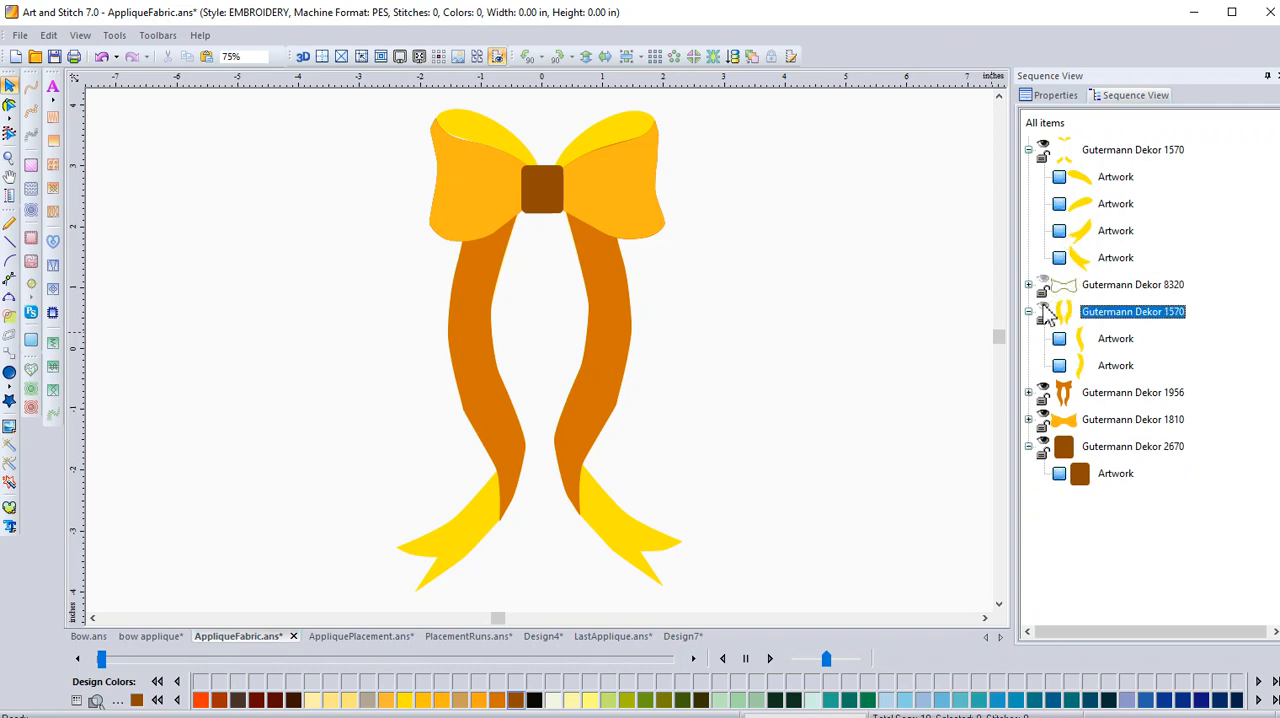
pyautogui.click(1043, 392)
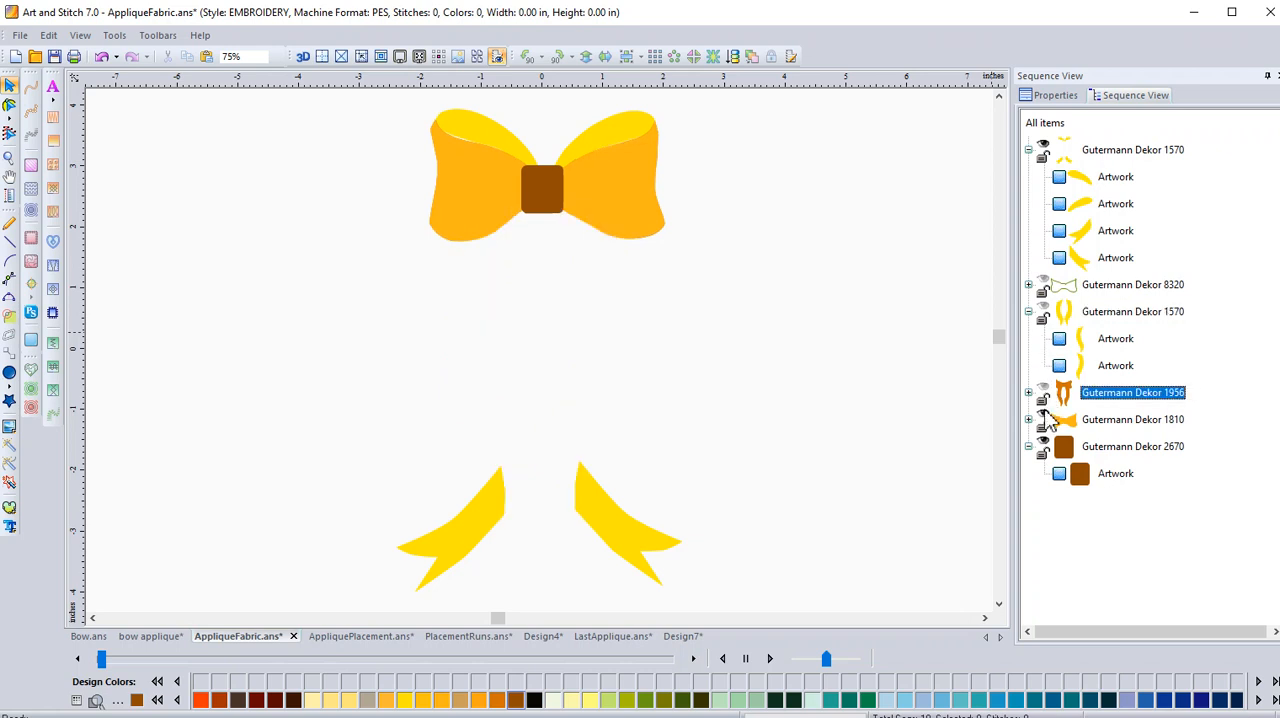
pyautogui.click(1043, 420)
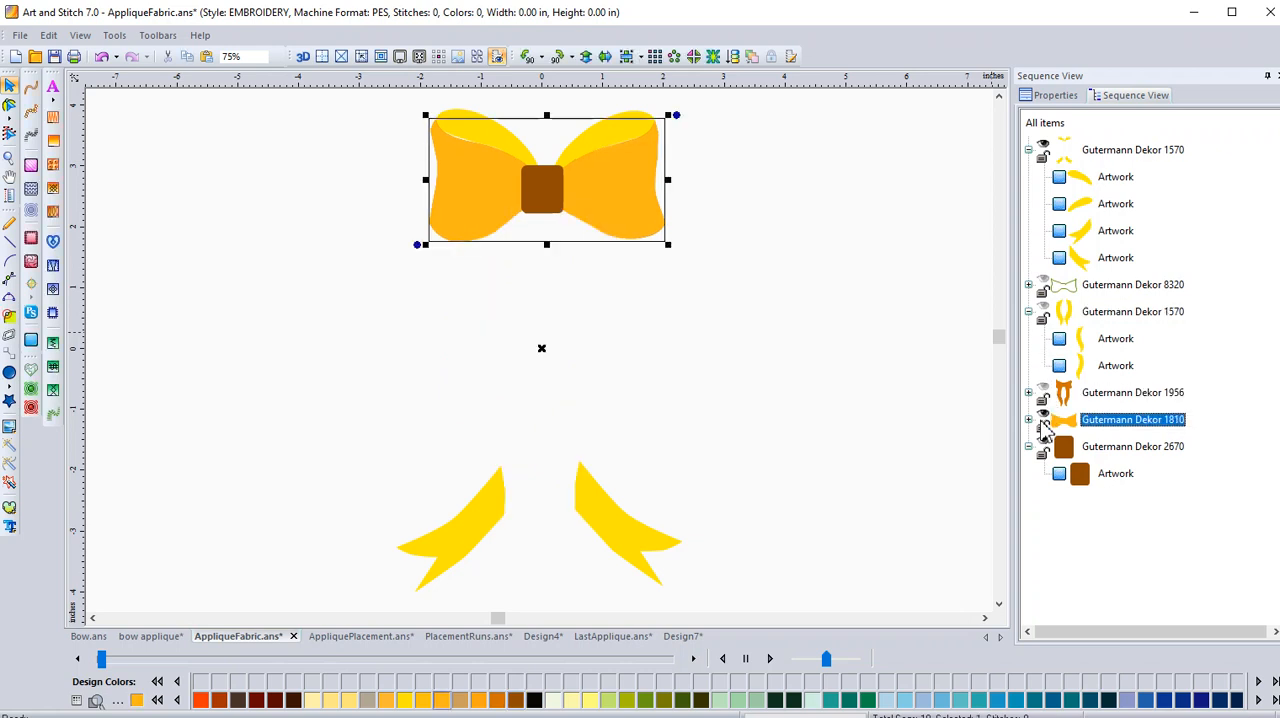
pyautogui.click(1043, 420)
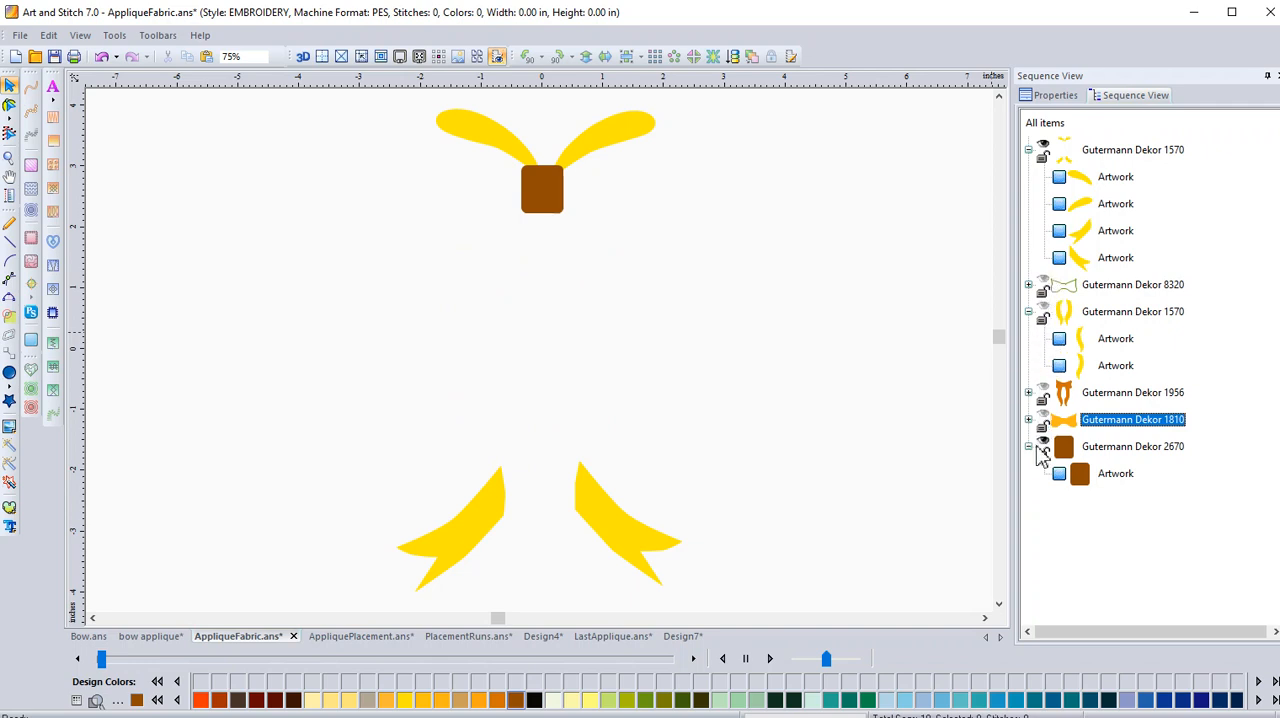
pyautogui.click(1043, 442)
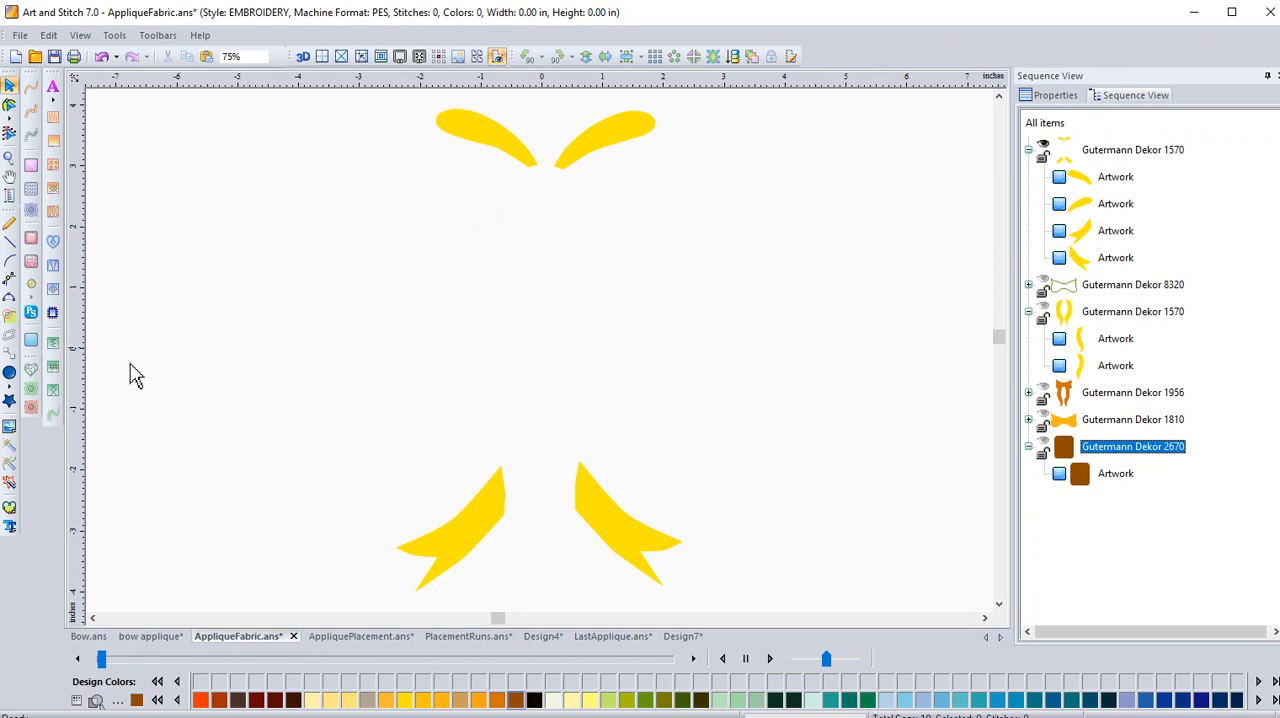
# Draw a rectangle about 0.9 by 0.25 inches bridging the inner ends of the upper loops and narrow it from its left side.
pyautogui.click(9, 372)
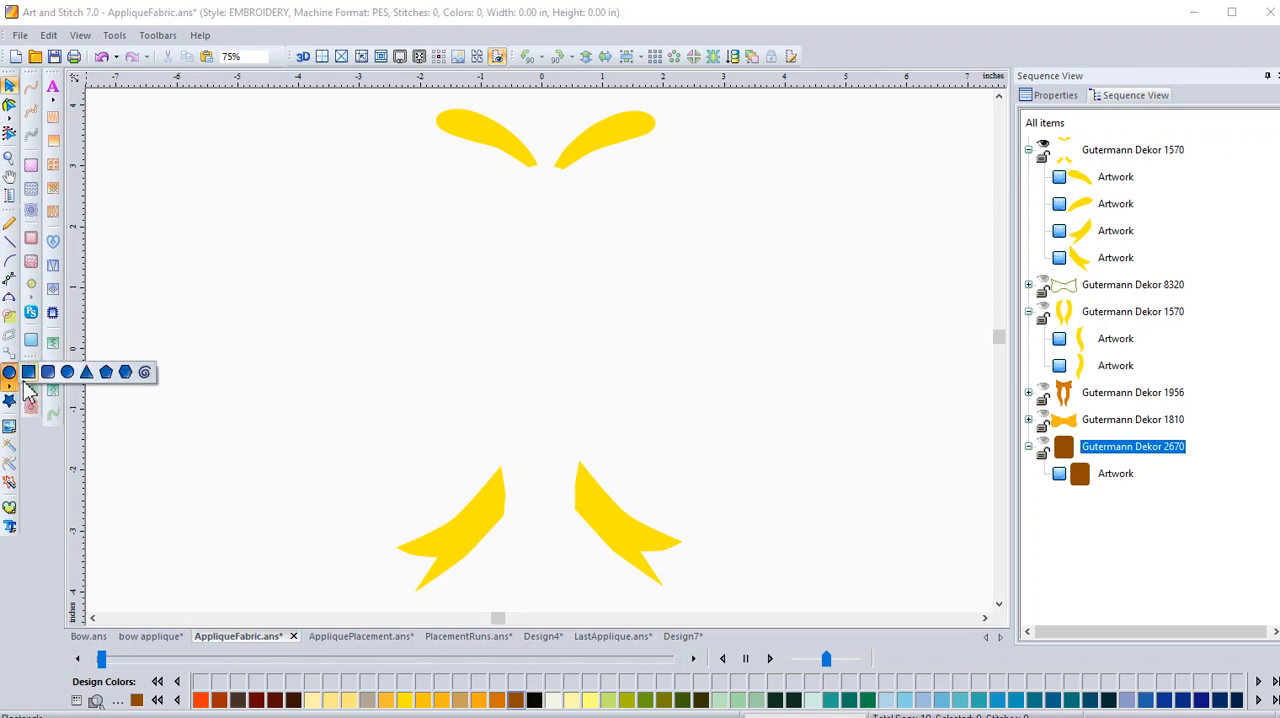
pyautogui.click(28, 372)
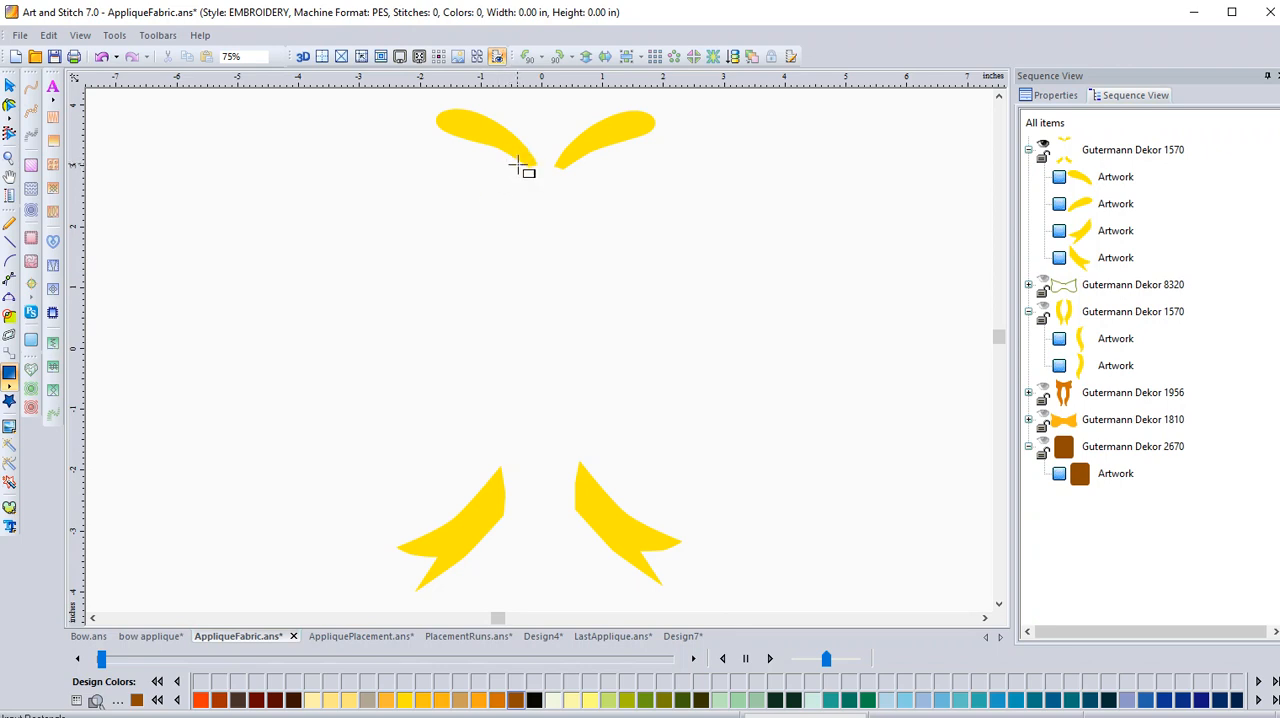
pyautogui.moveTo(519, 164); pyautogui.dragTo(572, 178)
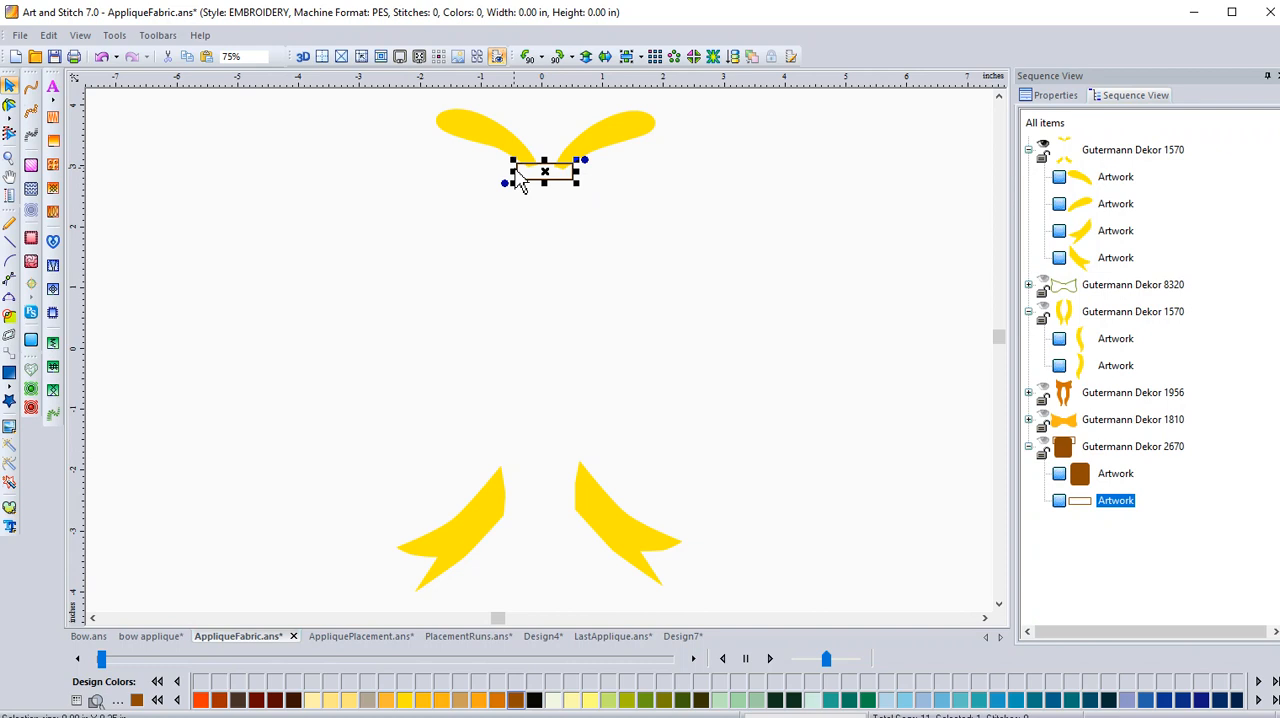
pyautogui.moveTo(513, 171); pyautogui.dragTo(521, 171)
# Combine the two upper loops and the bridging rectangle into a single shape with Transform Artwork.
pyautogui.moveTo(404, 107); pyautogui.dragTo(684, 212)
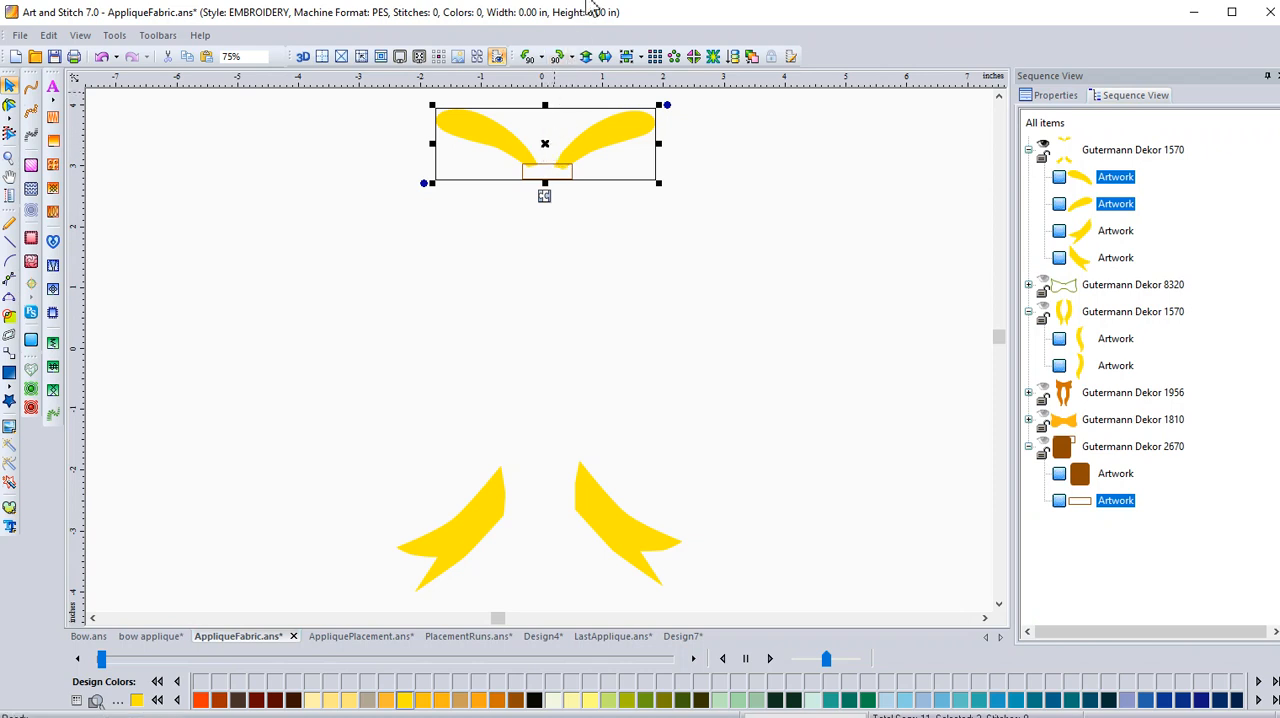
pyautogui.rightClick(530, 152)
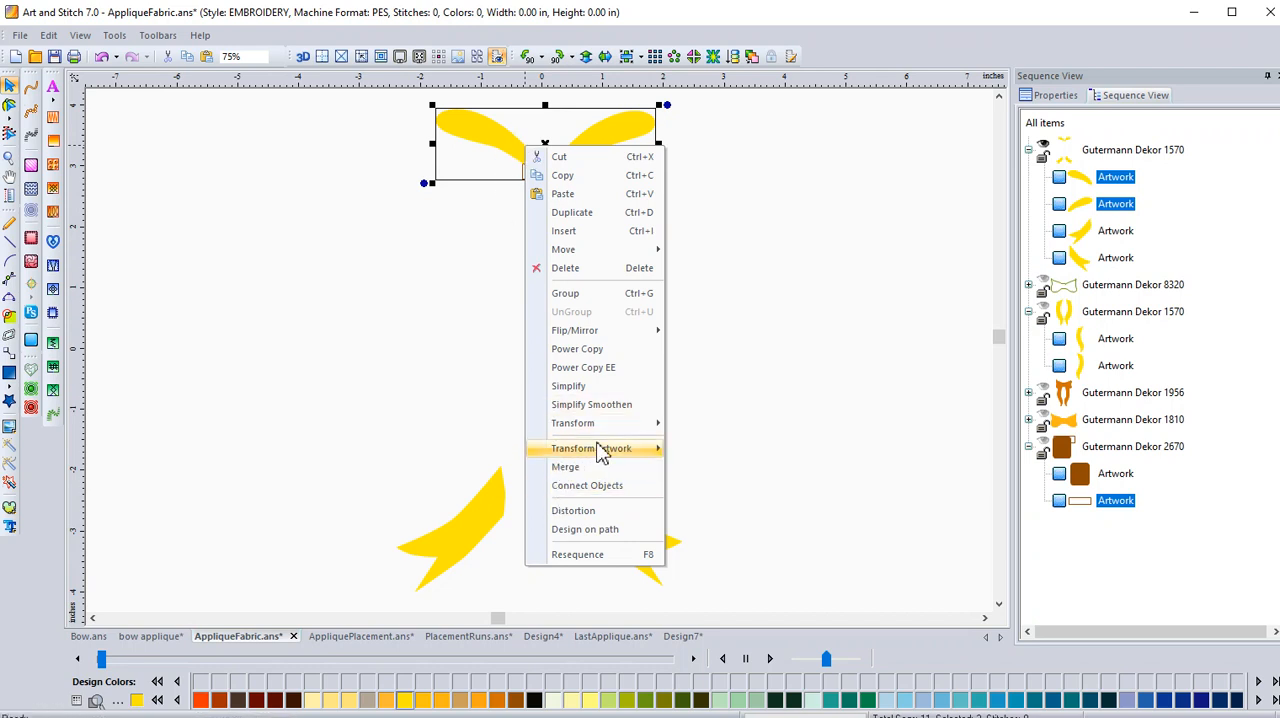
pyautogui.moveTo(605, 449)
pyautogui.click(700, 468)
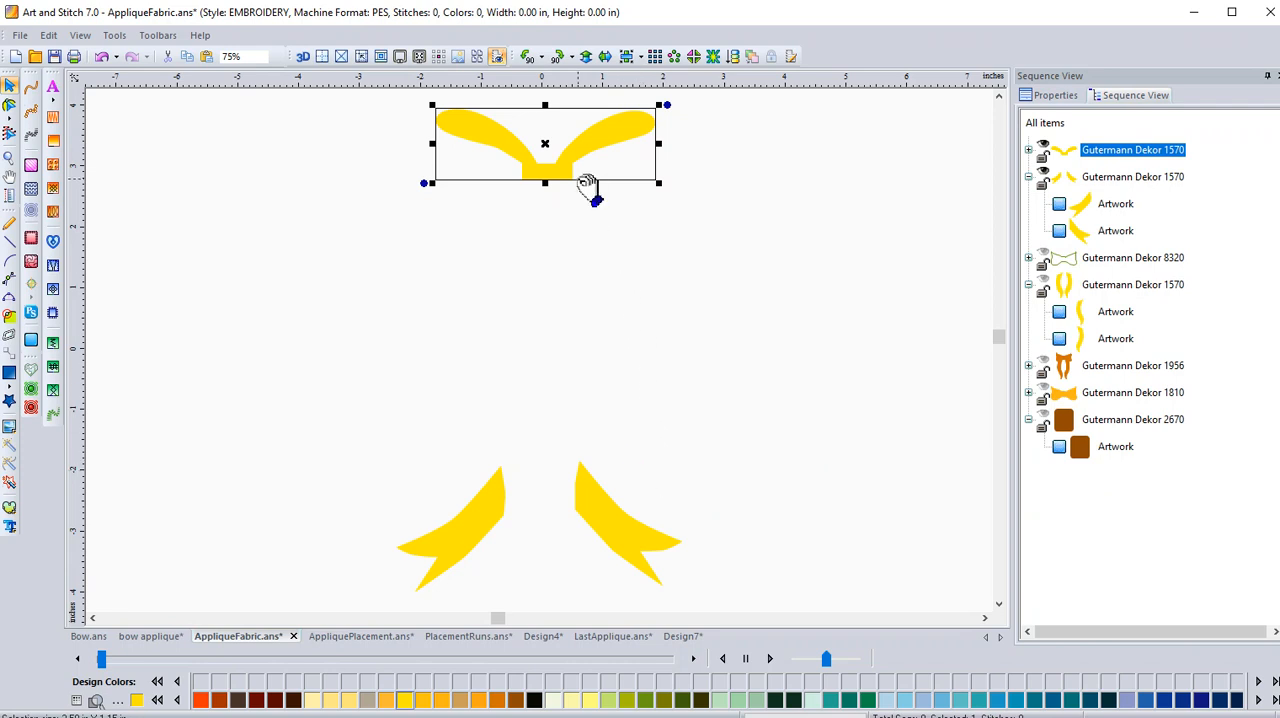
# In AppliquePlacement.ans, hide the centre knot (Gutermann Dekor 7080), long ribbons (4585) and combined outline (1625).
pyautogui.click(348, 644)
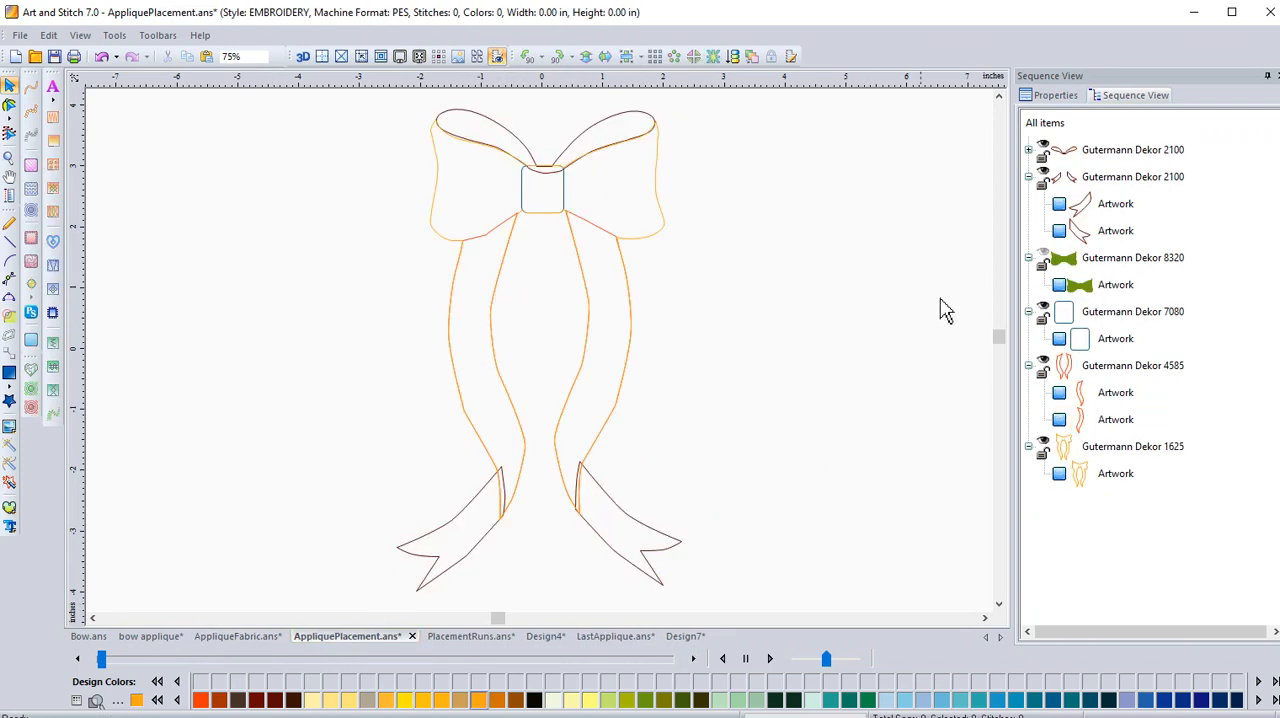
pyautogui.click(1041, 309)
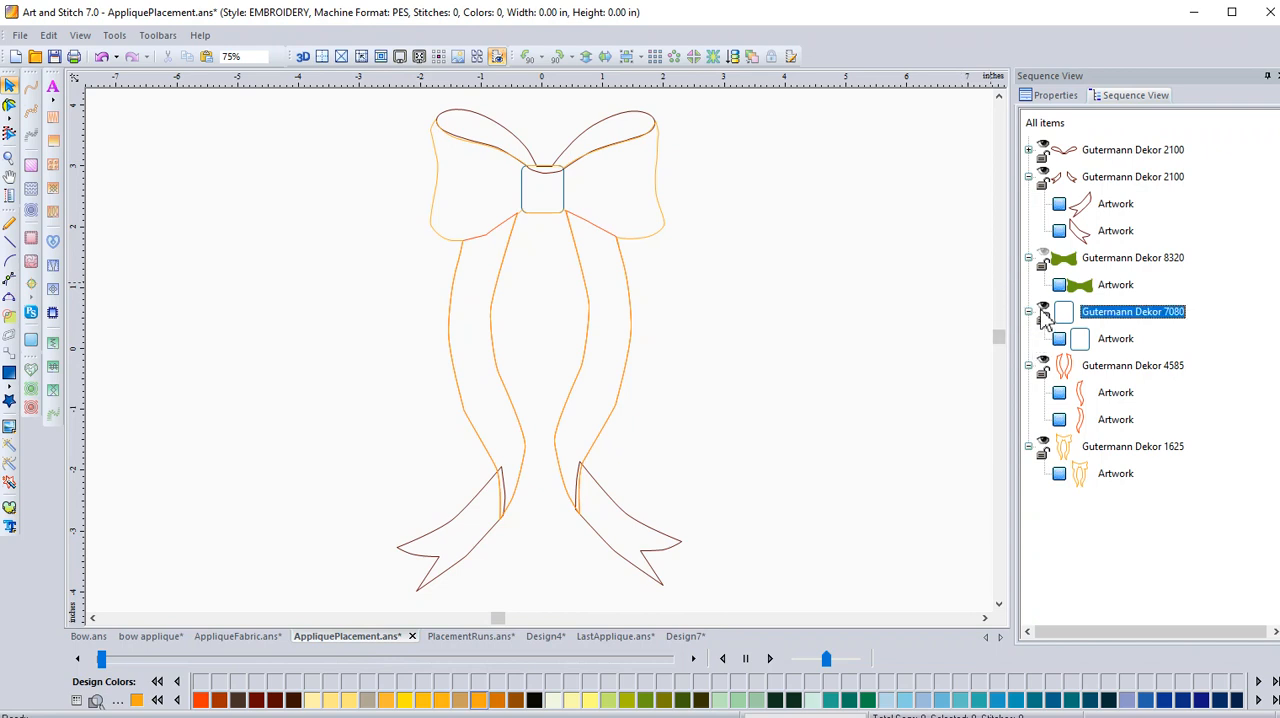
pyautogui.click(1045, 359)
pyautogui.click(1045, 448)
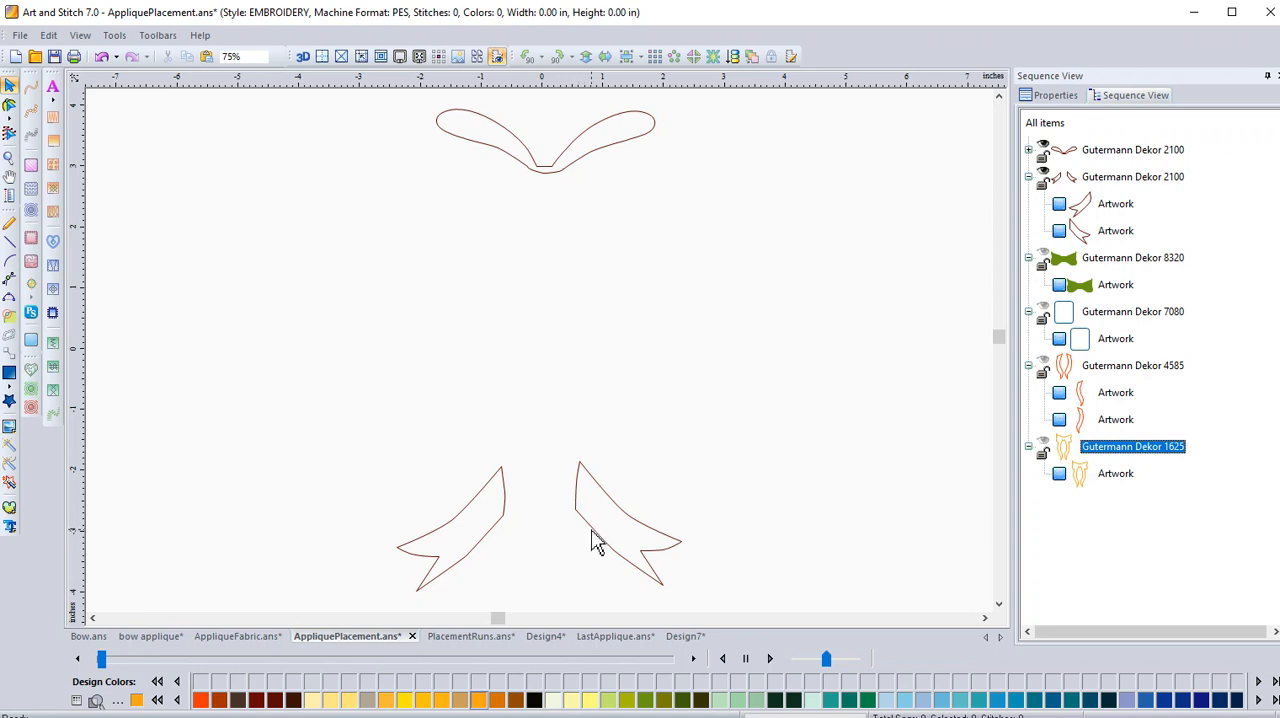
# Switch to PlacementRuns.ans and hide the bow-and-ribbon outline (Gutermann Dekor 1956).
pyautogui.click(459, 638)
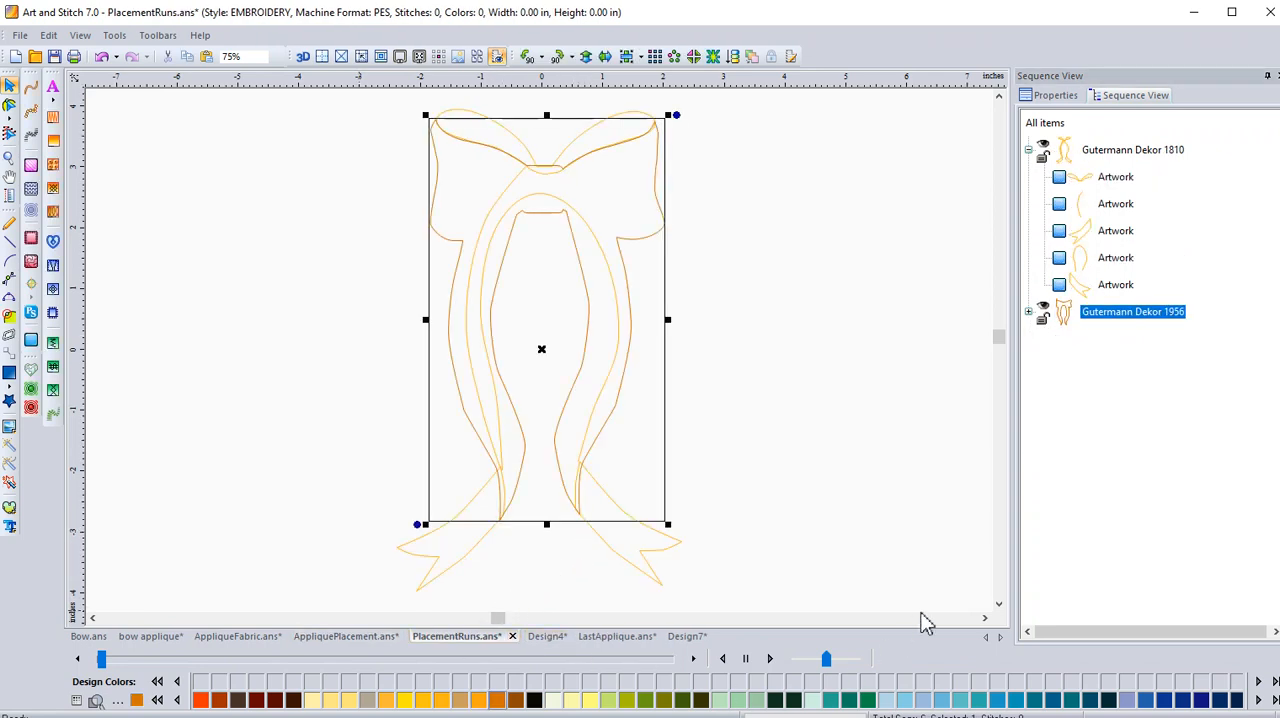
pyautogui.click(1044, 312)
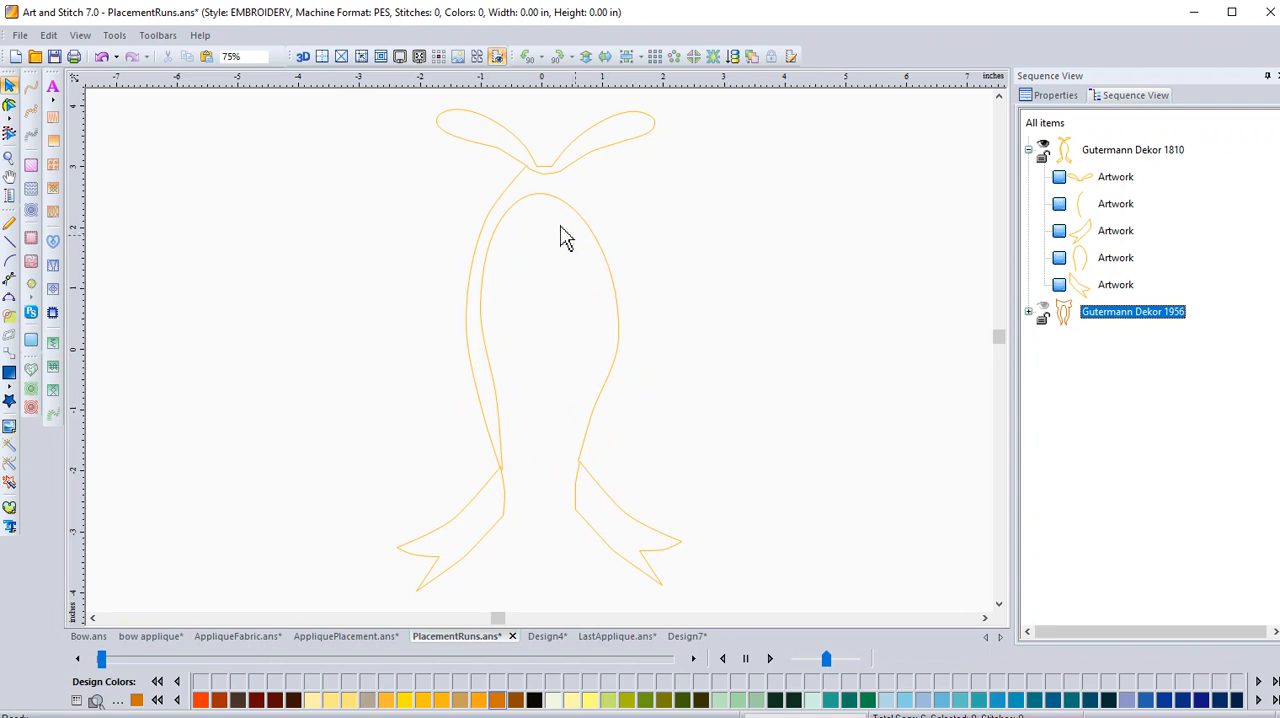
# Examine the outline nodes and the start and end points of the loops, connecting lines and both tails in edit outline mode.
pyautogui.click(524, 160)
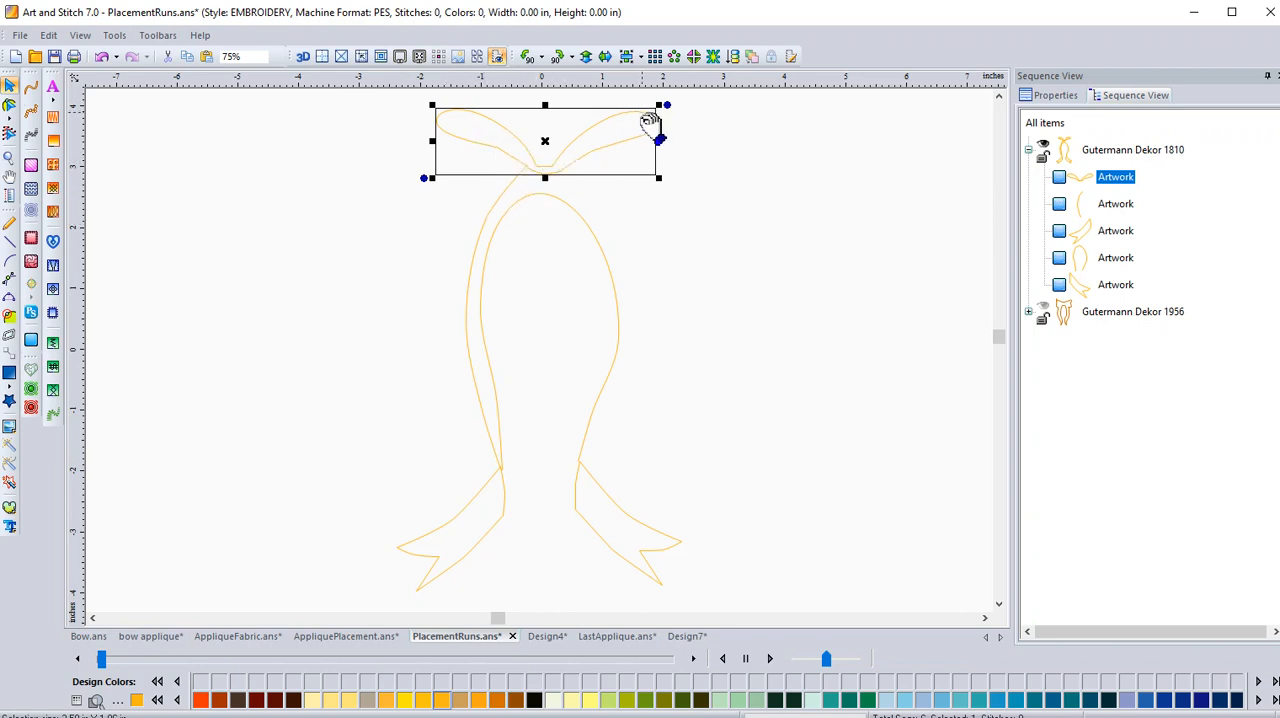
pyautogui.click(9, 107)
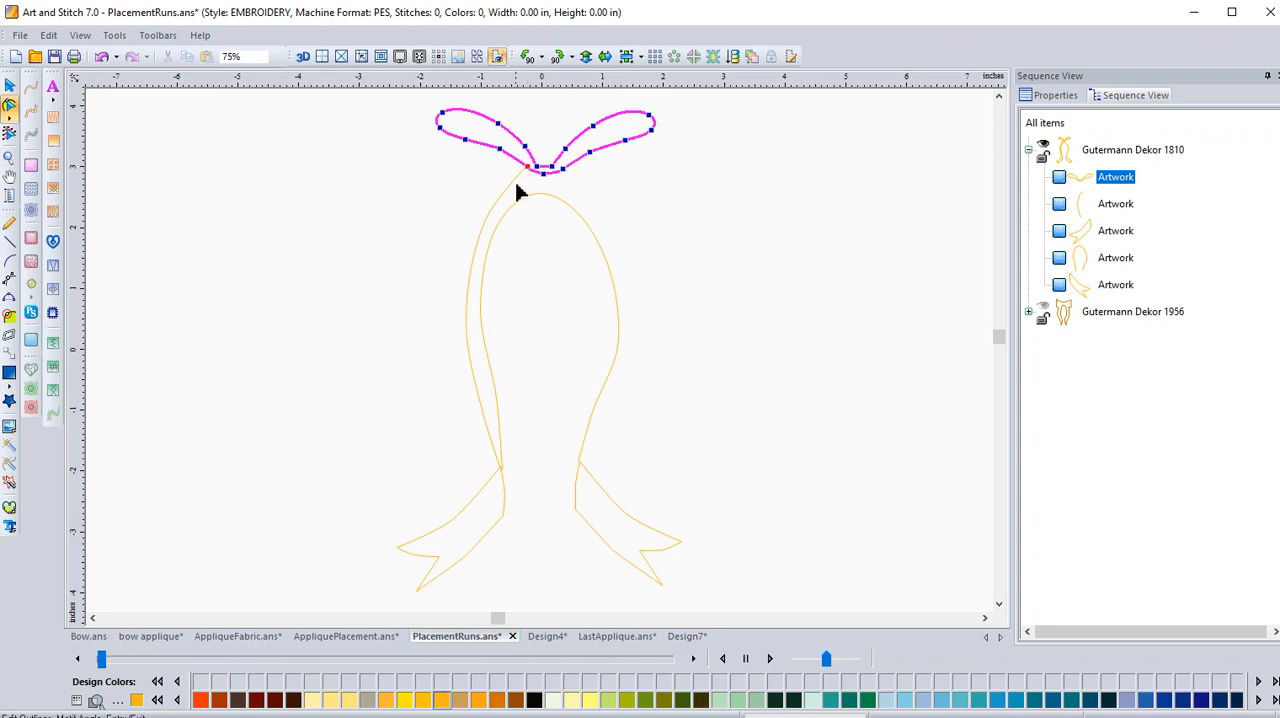
pyautogui.click(511, 191)
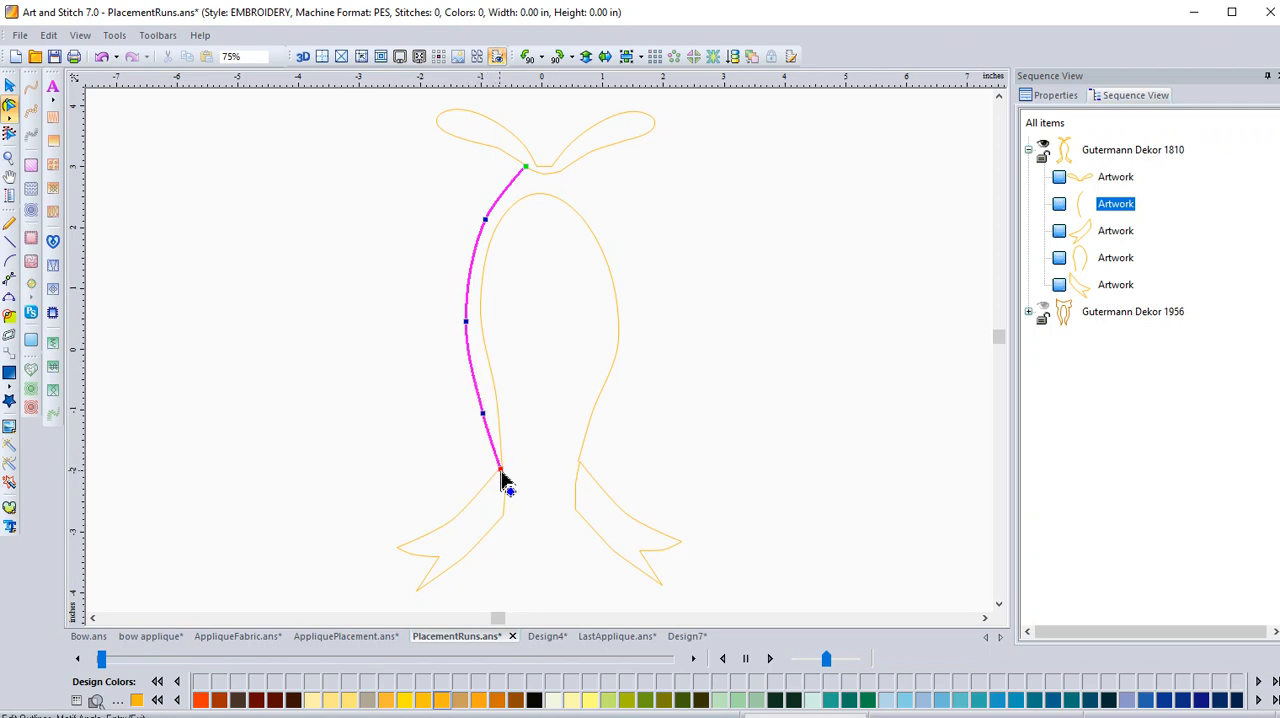
pyautogui.click(480, 500)
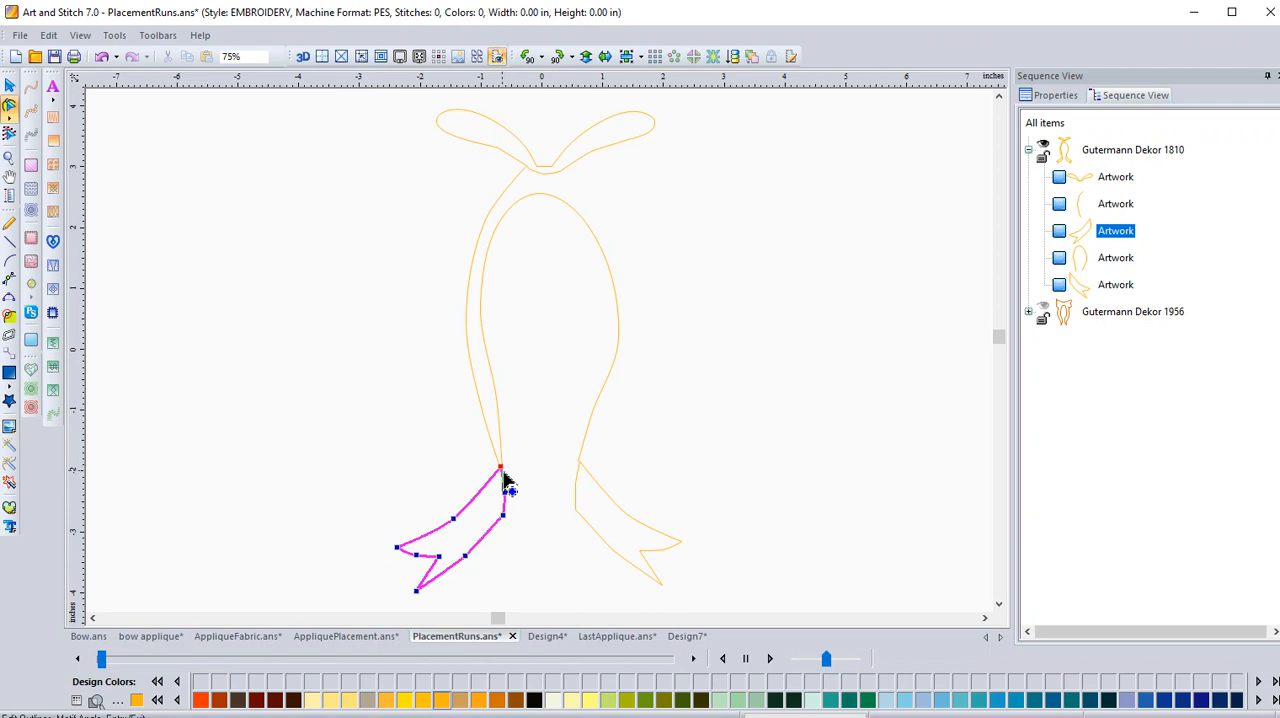
pyautogui.click(503, 438)
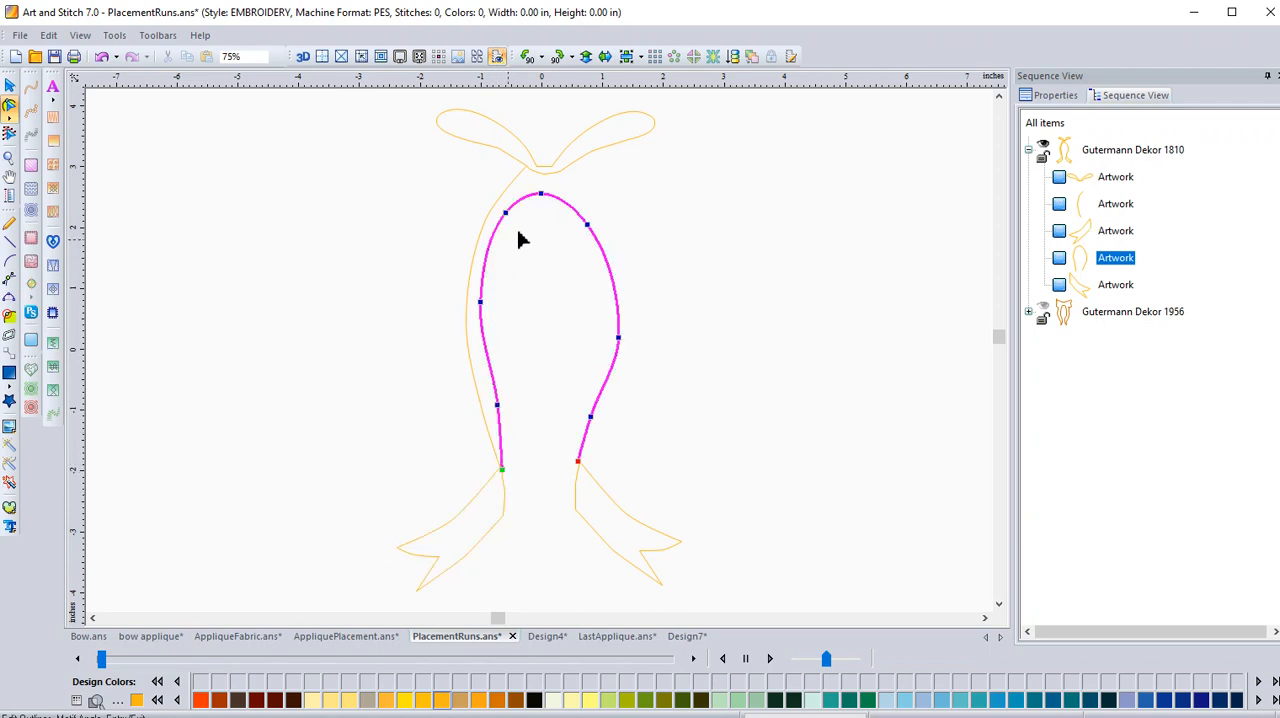
pyautogui.click(580, 500)
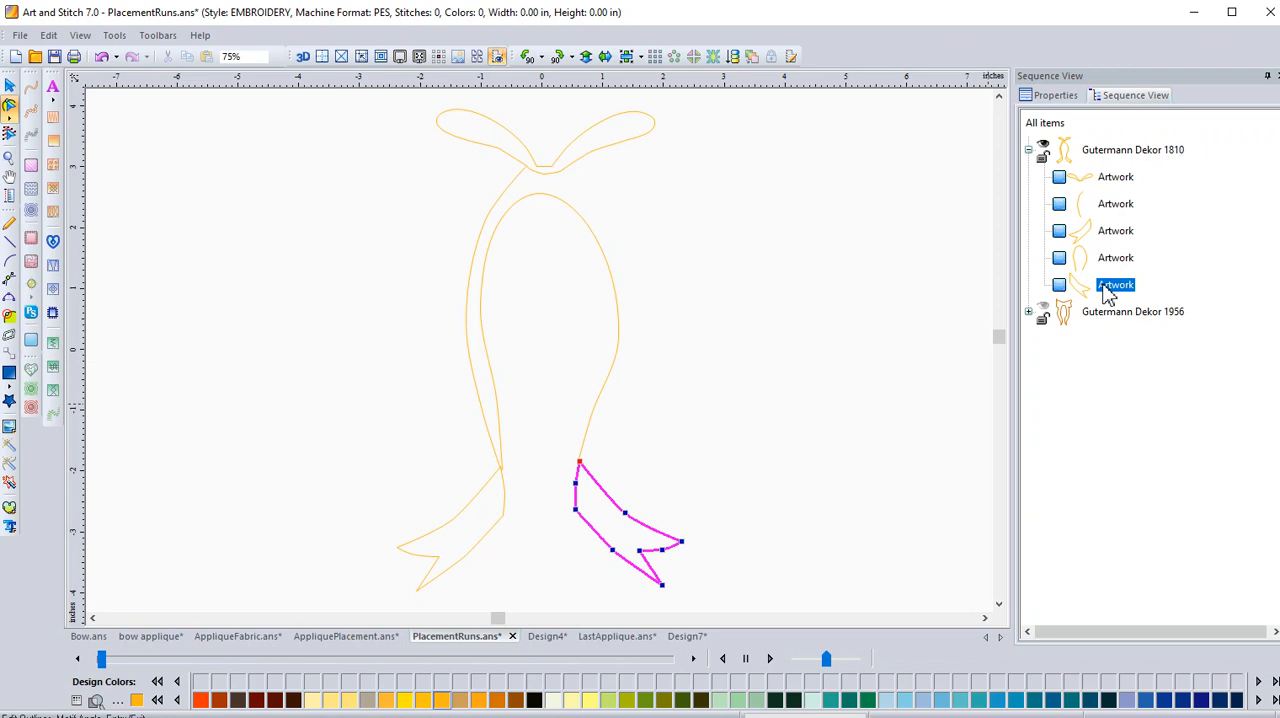
pyautogui.click(512, 163)
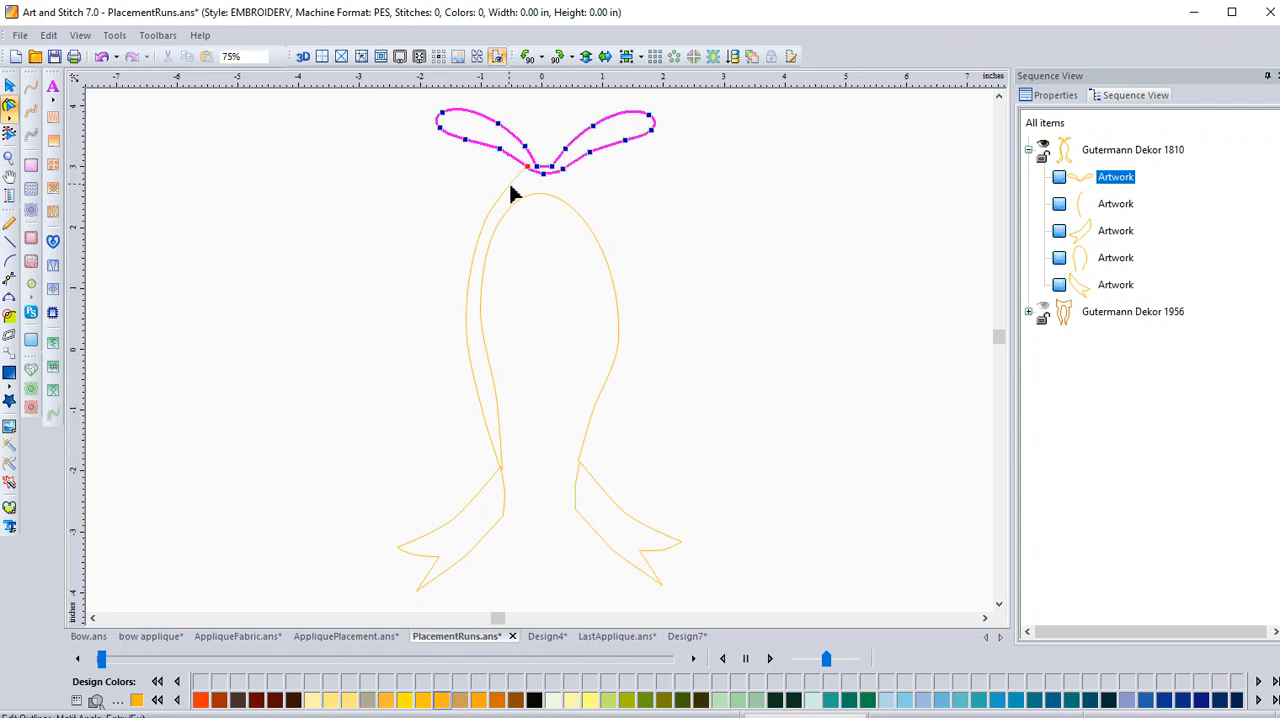
# Show the bow-and-ribbon outline (Gutermann Dekor 1956) and apply a fill to it.
pyautogui.click(510, 187)
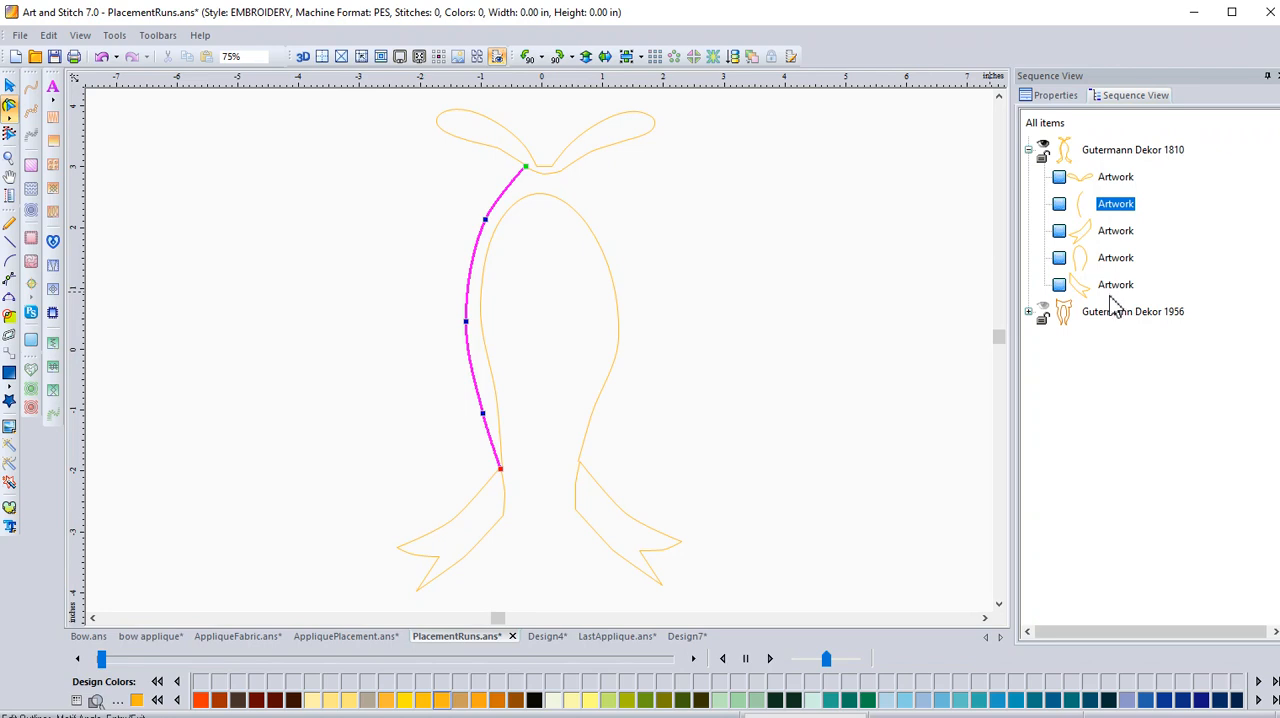
pyautogui.click(1045, 313)
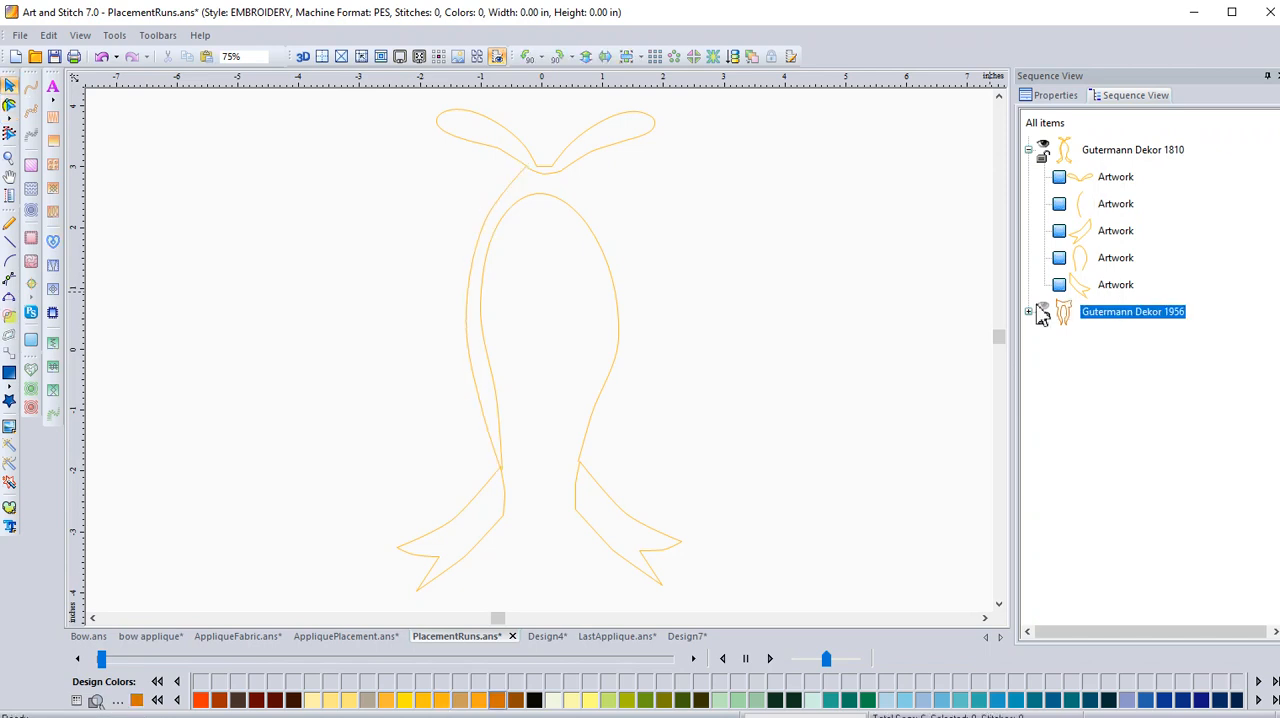
pyautogui.click(1046, 307)
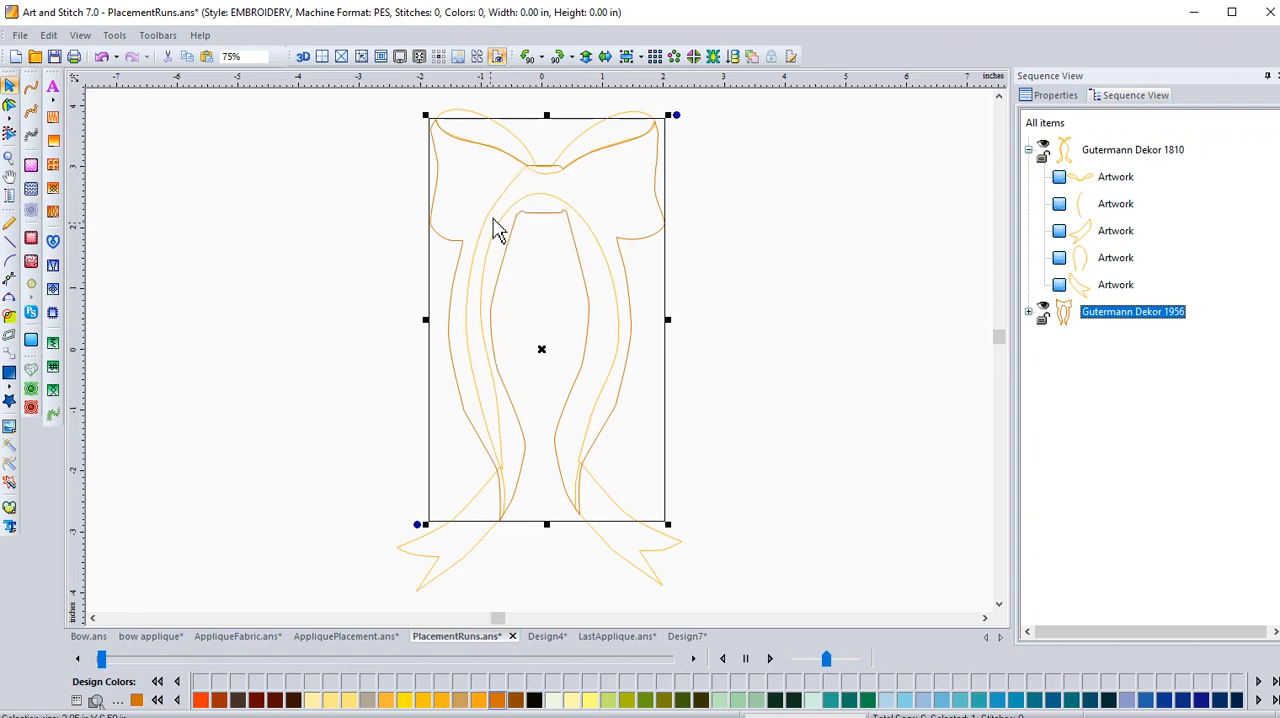
pyautogui.click(1046, 97)
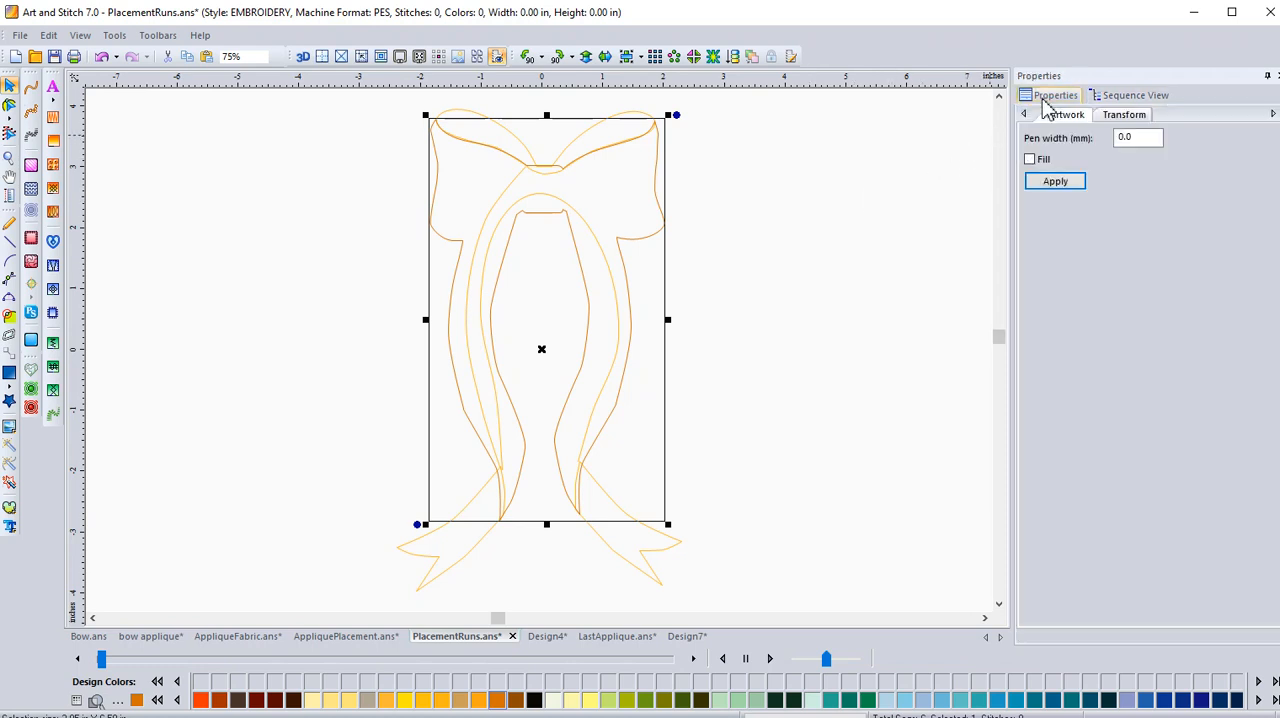
pyautogui.click(1036, 162)
pyautogui.click(1040, 181)
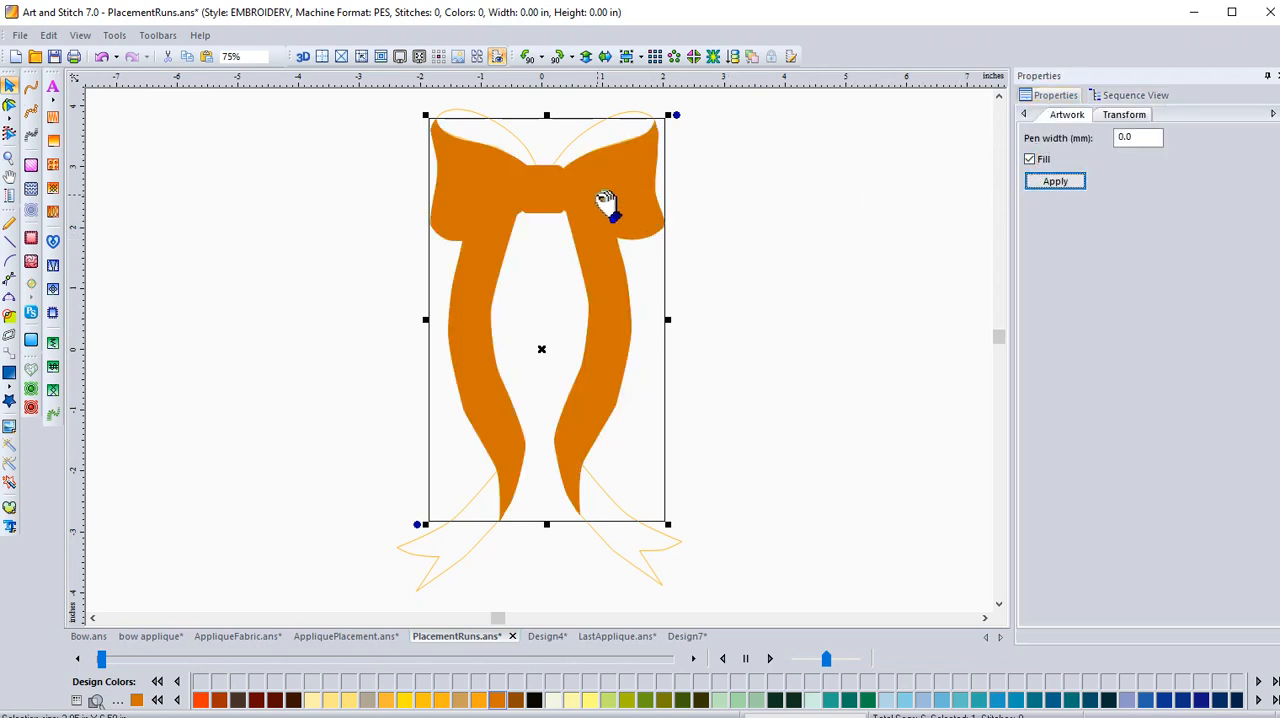
# Hide the filled bow-and-ribbon shape (Gutermann Dekor 1956) and switch to Design4.
pyautogui.click(1130, 96)
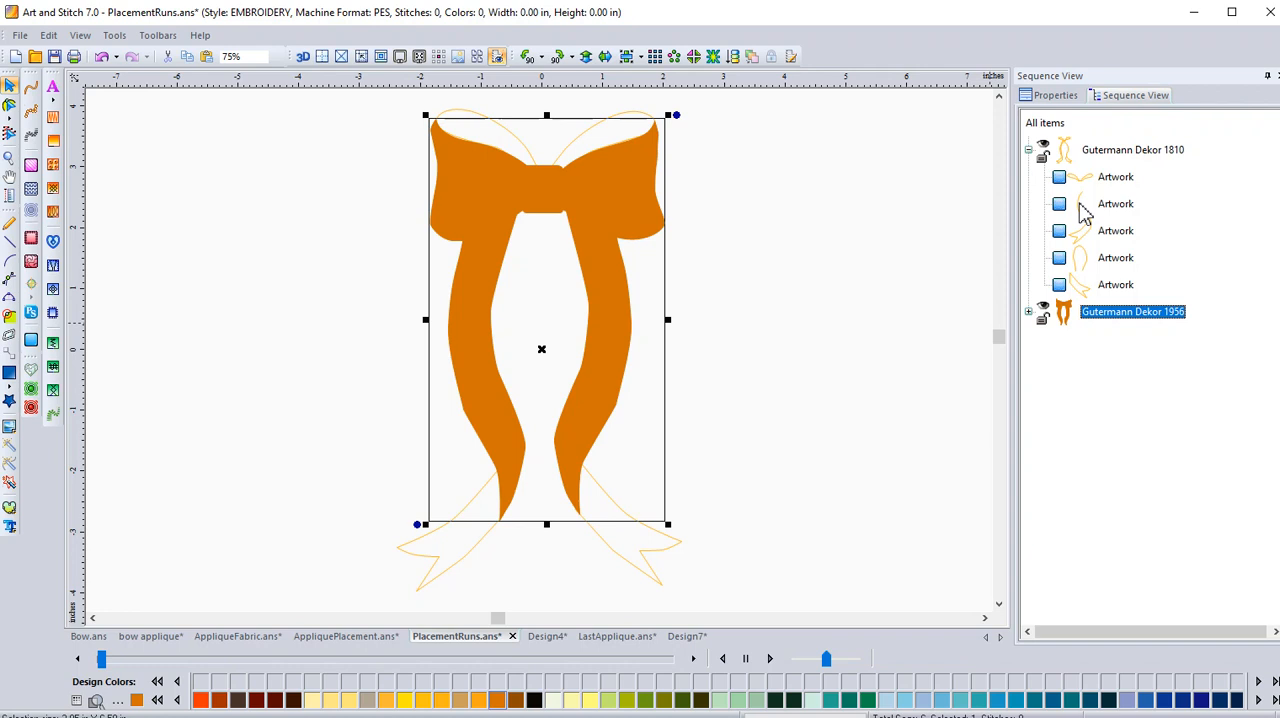
pyautogui.click(1044, 312)
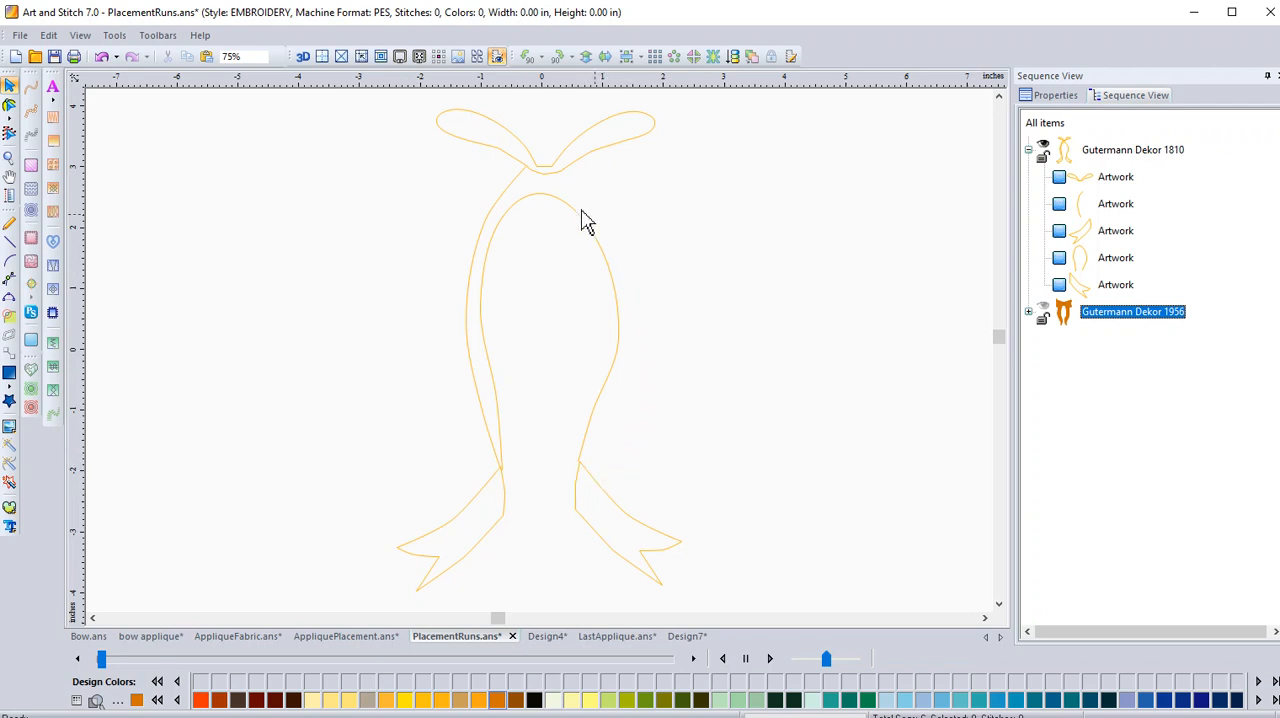
pyautogui.click(546, 637)
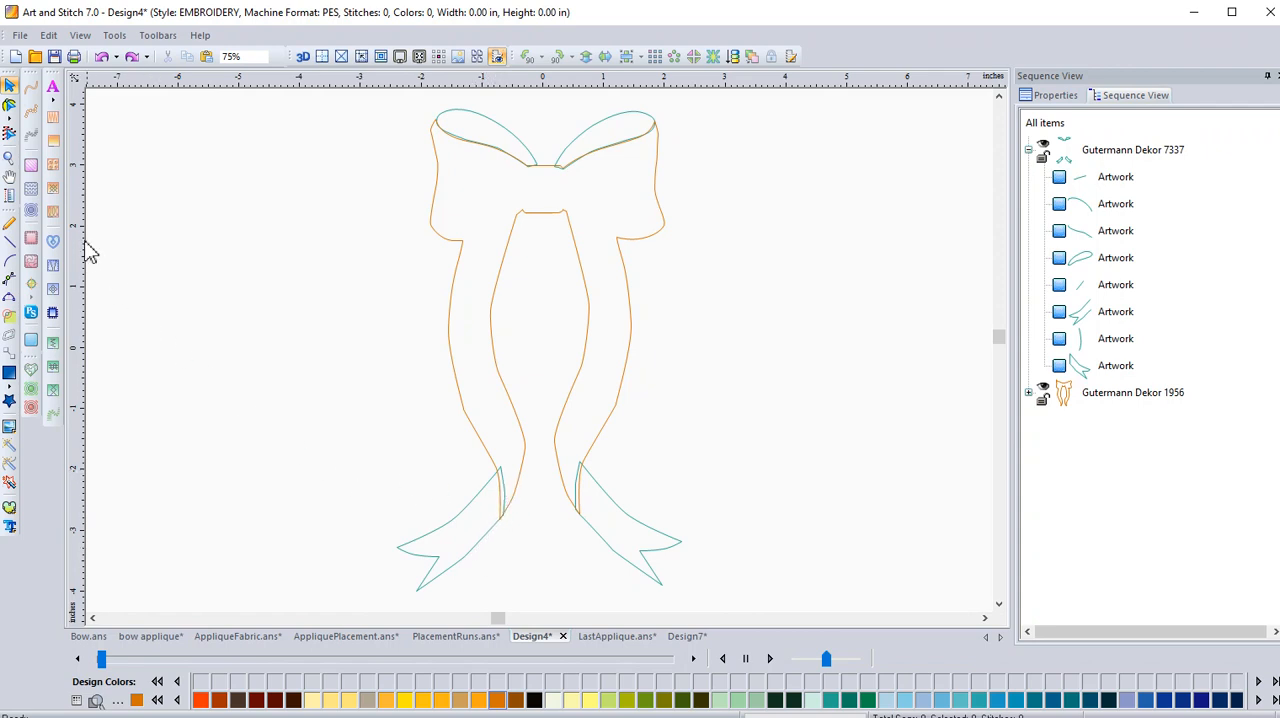
# Try converting the left tail's three artwork pieces to satin stitching.
pyautogui.moveTo(297, 388); pyautogui.dragTo(545, 610)
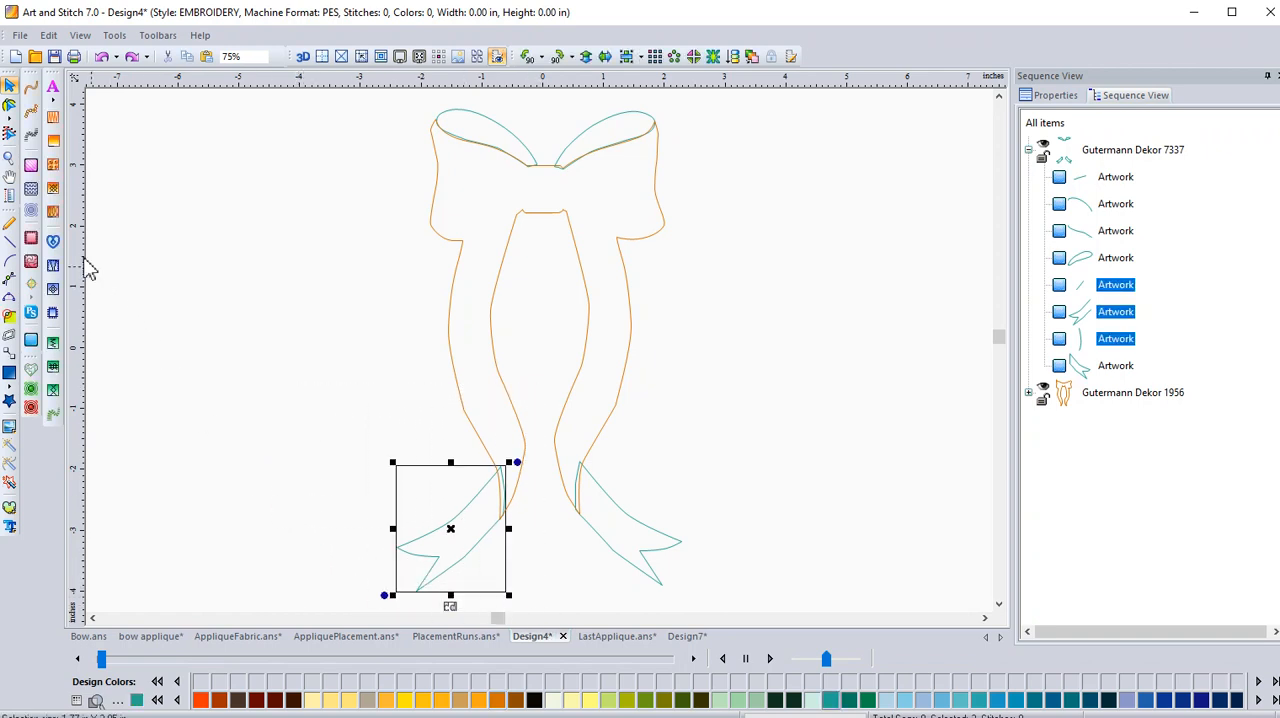
pyautogui.click(31, 134)
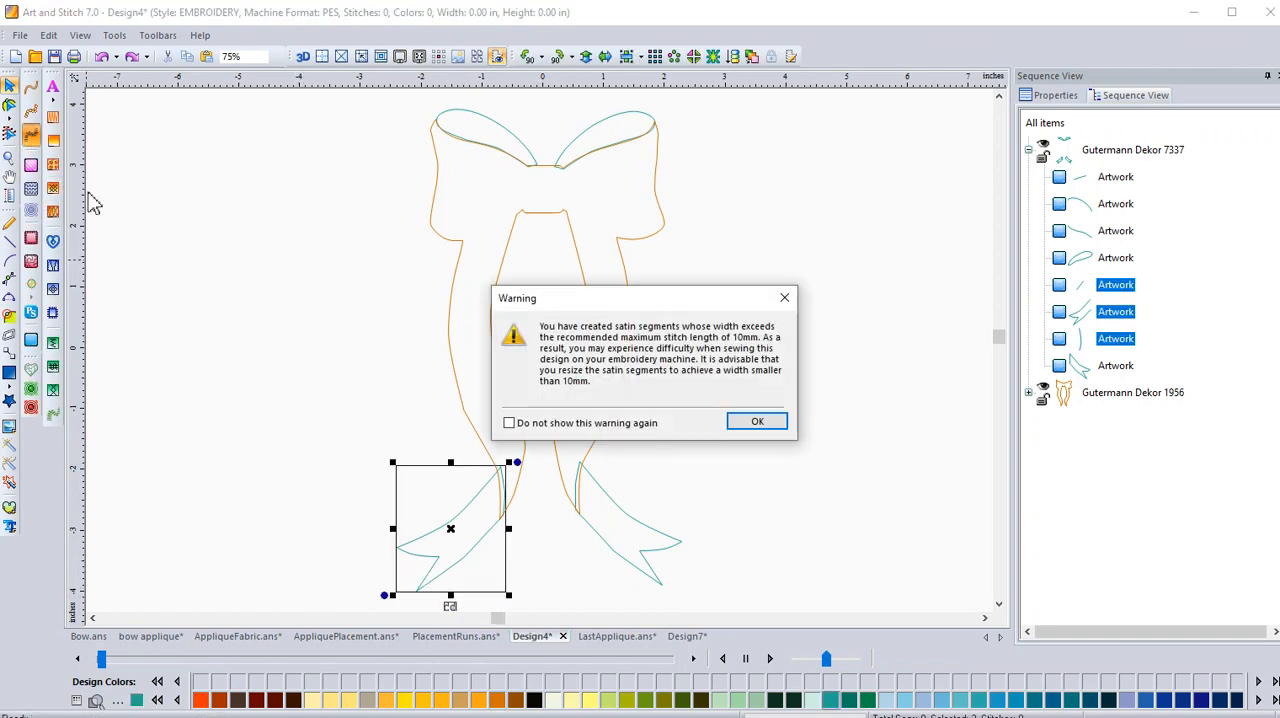
pyautogui.click(750, 423)
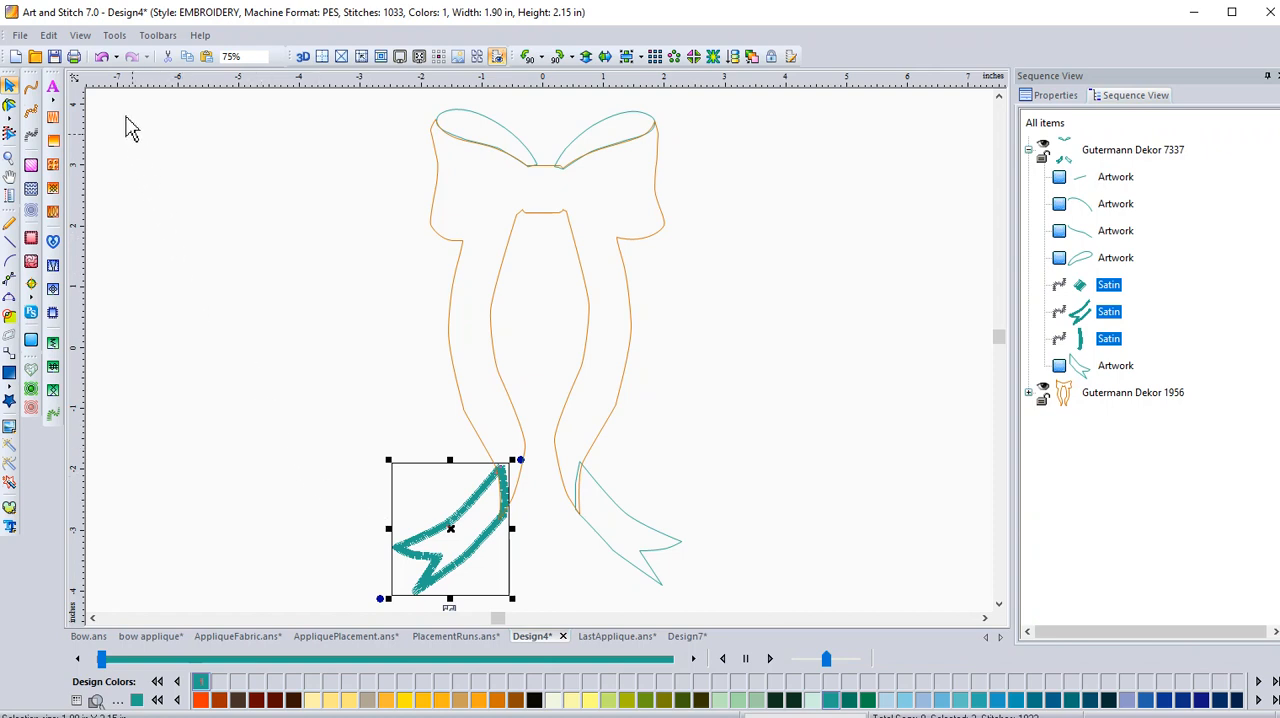
pyautogui.click(101, 57)
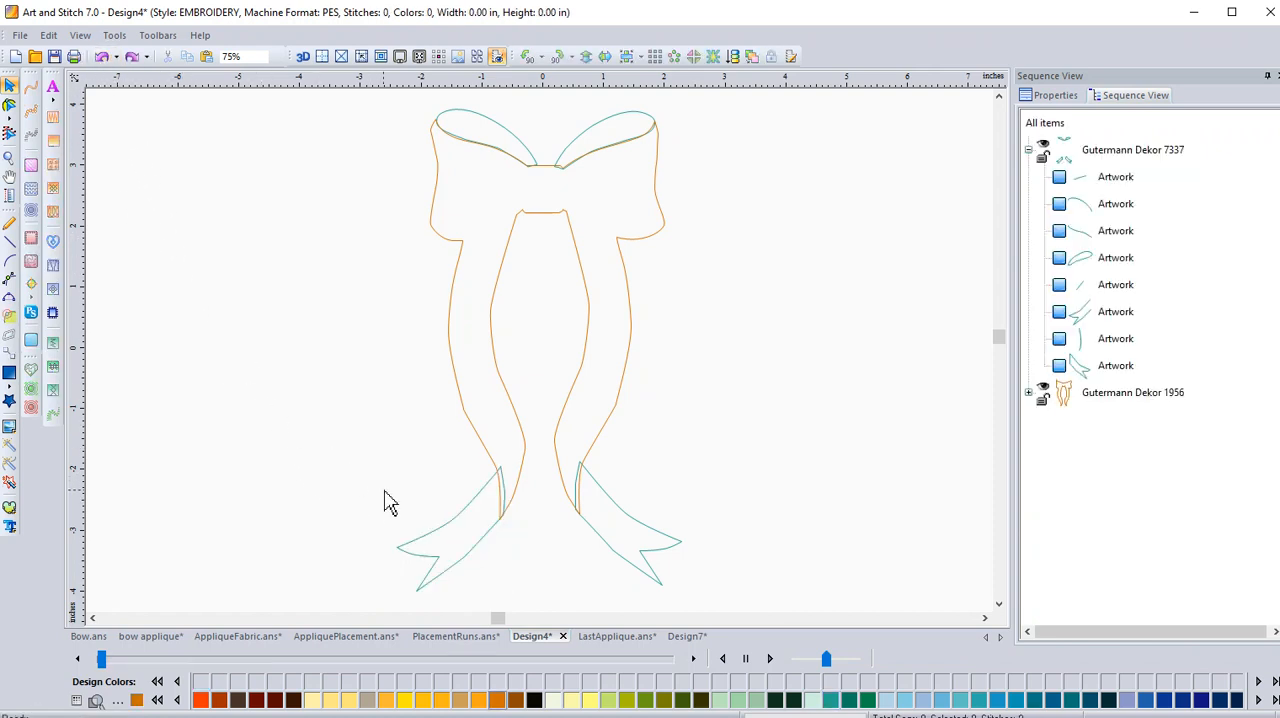
# Check the left tail's outline pieces and cut the inner edge that lies under the ribbon.
pyautogui.click(10, 158)
pyautogui.moveTo(305, 418); pyautogui.dragTo(760, 603)
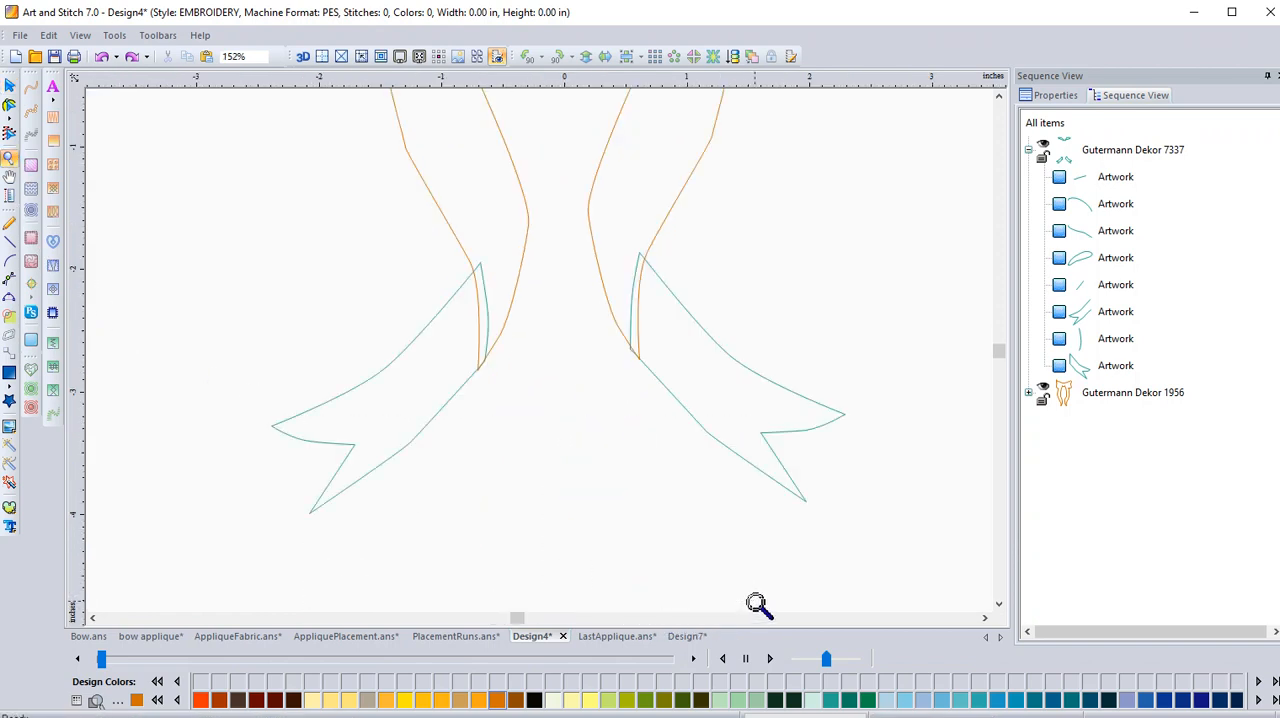
pyautogui.click(10, 106)
pyautogui.click(406, 352)
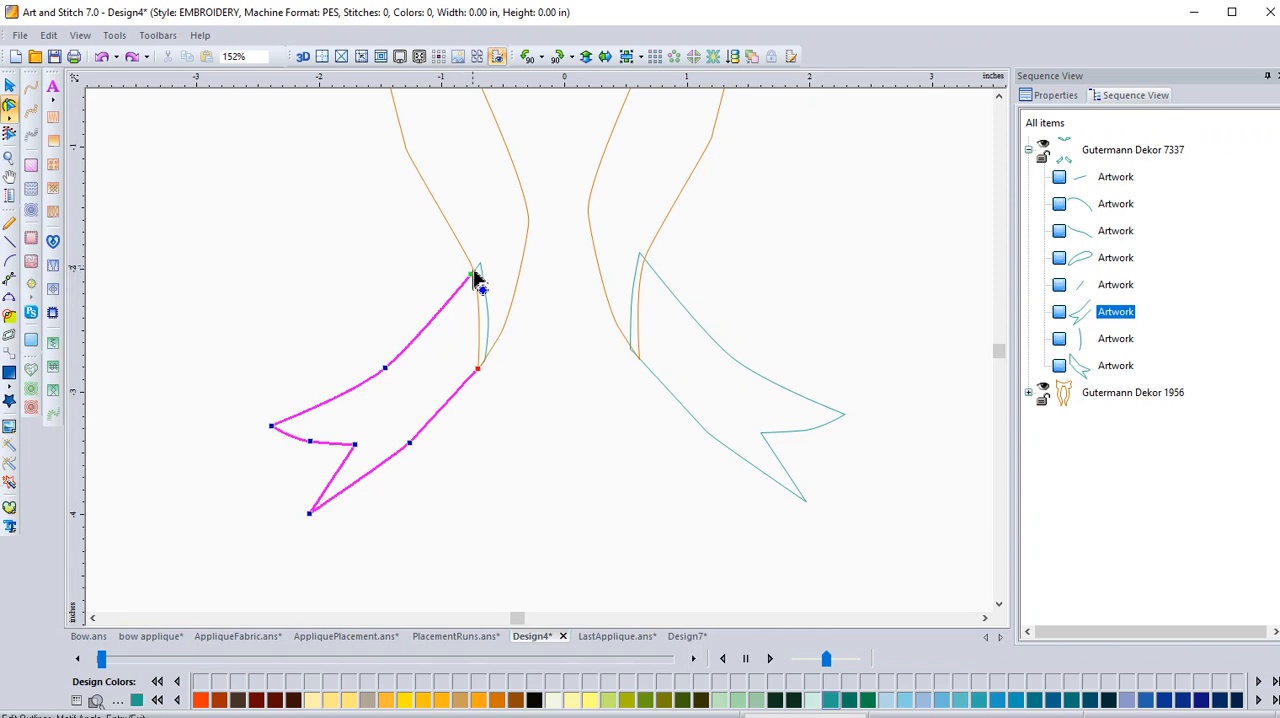
pyautogui.click(491, 329)
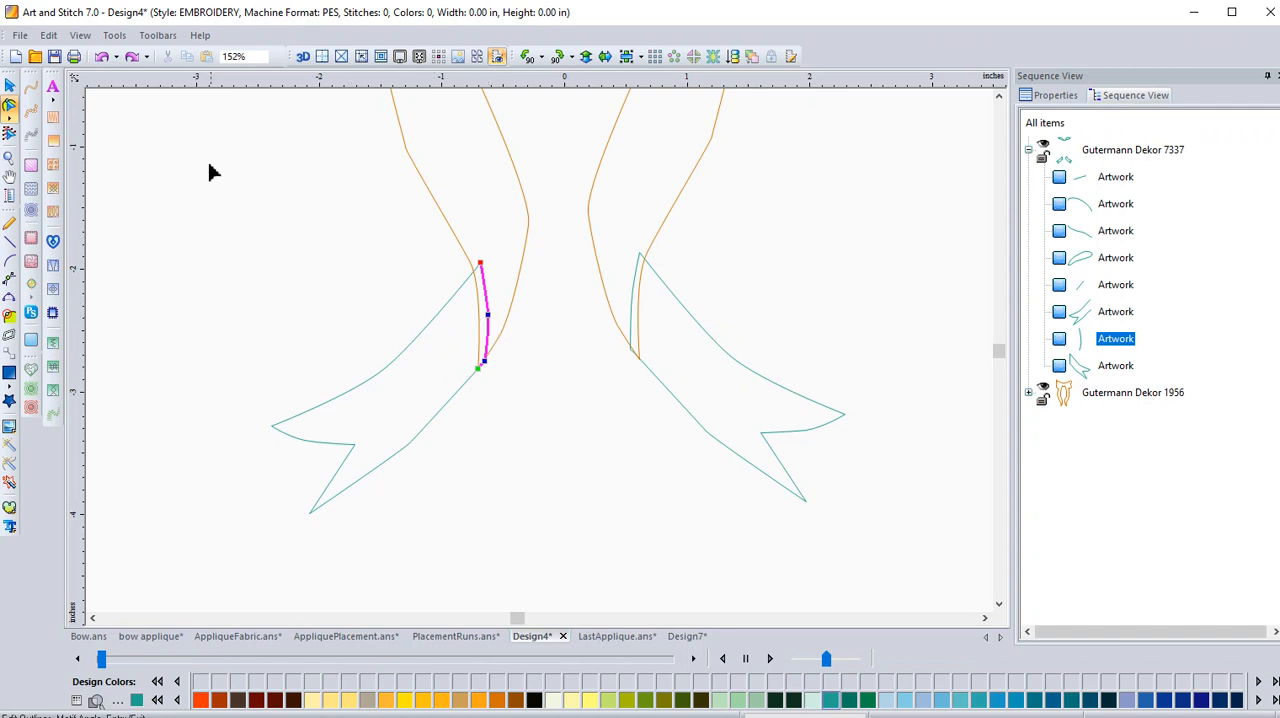
pyautogui.click(9, 85)
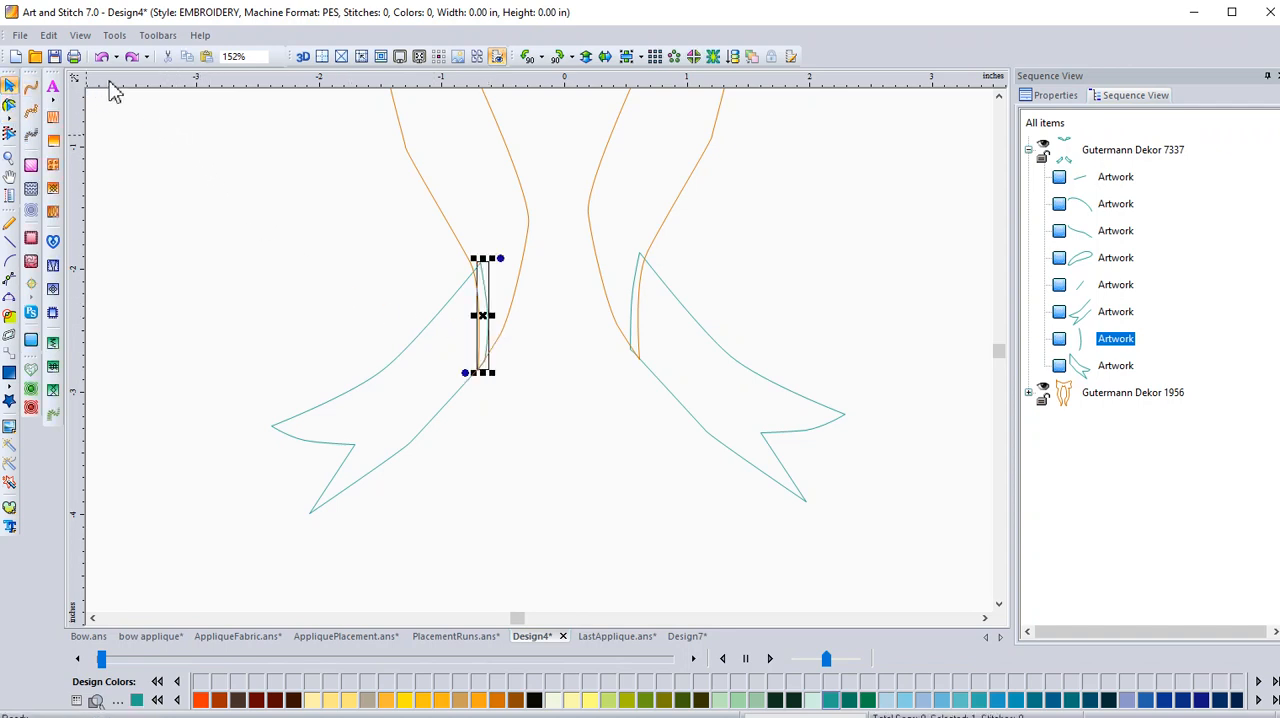
pyautogui.click(167, 56)
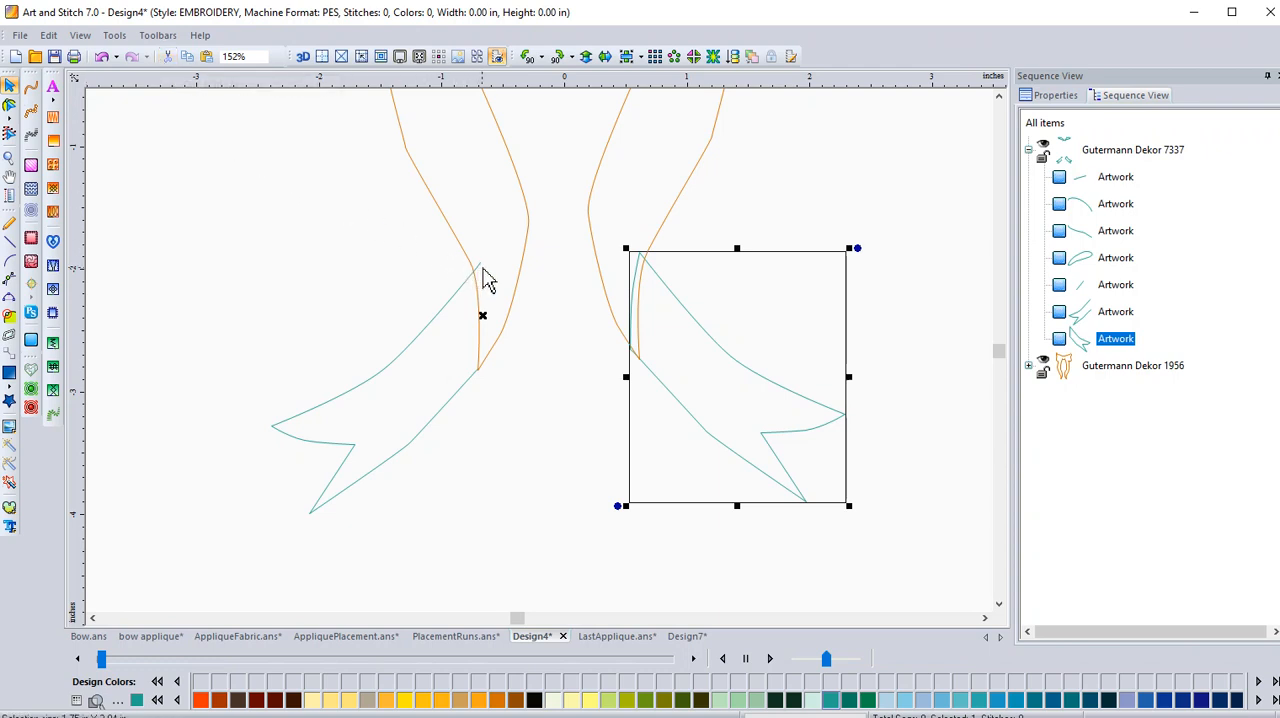
# Cut the short segment at the left tail's upper tip and convert the remaining tail outline to satin.
pyautogui.click(482, 268)
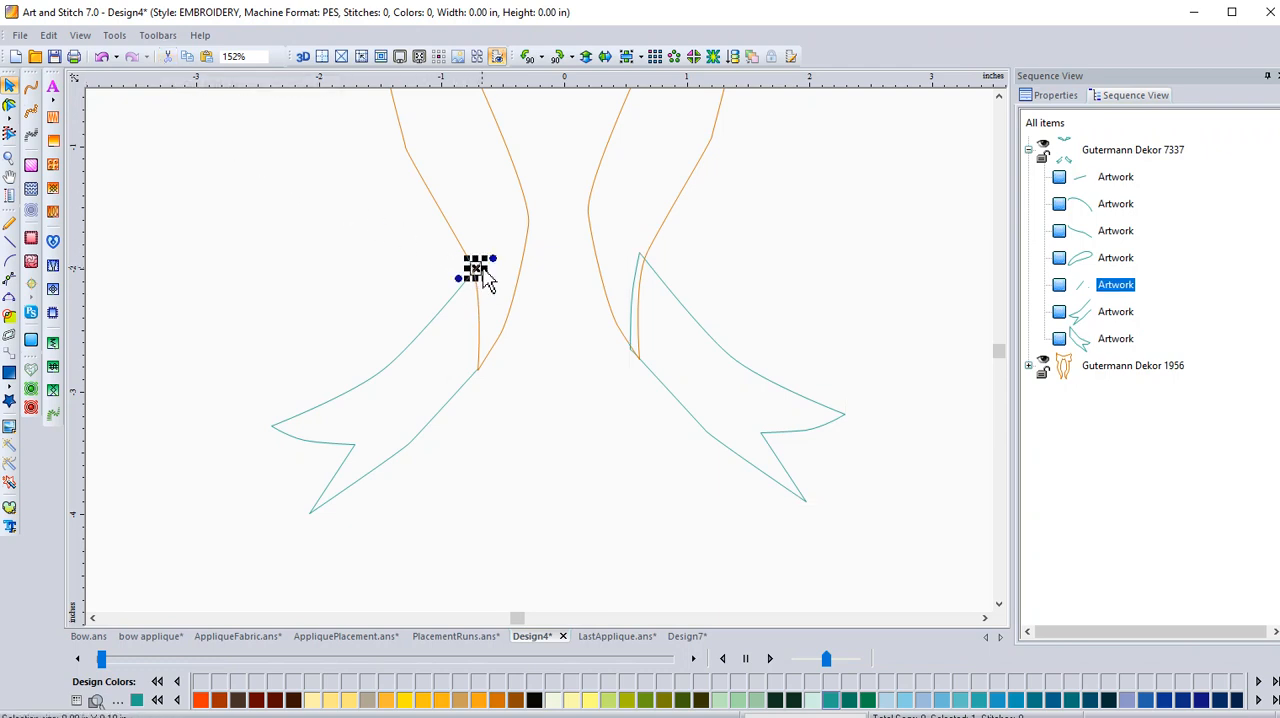
pyautogui.click(167, 57)
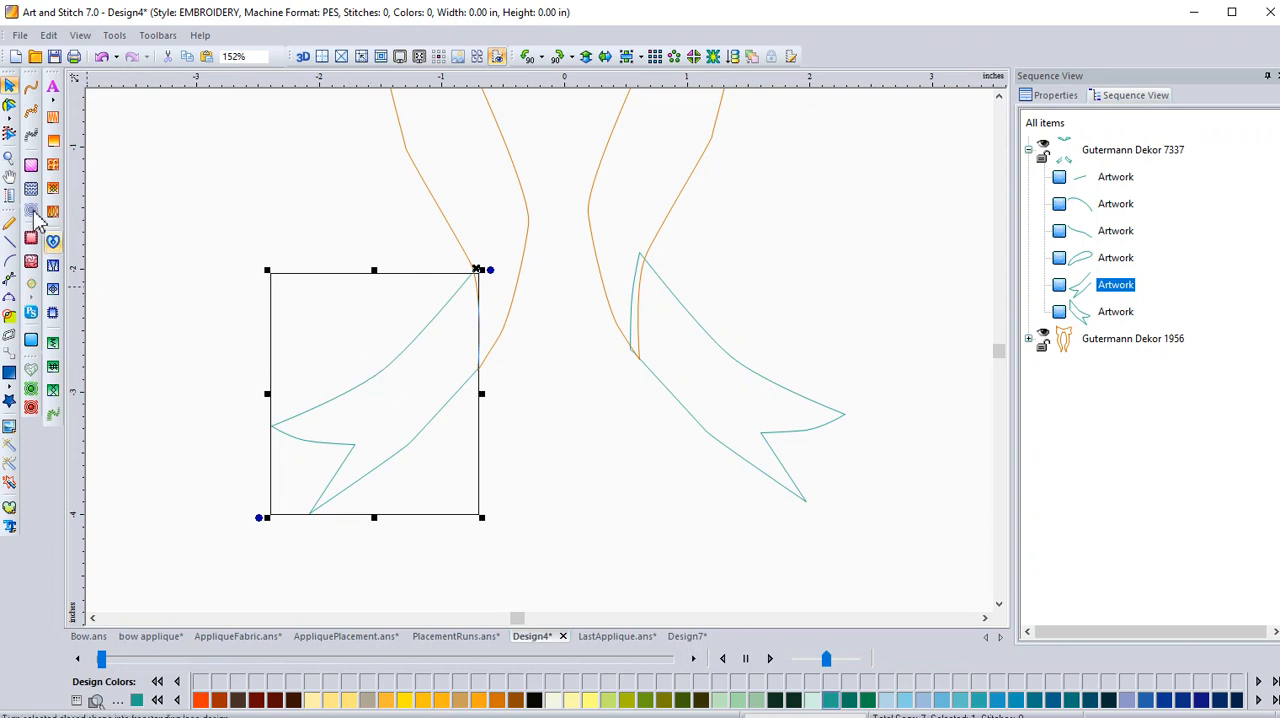
pyautogui.click(30, 140)
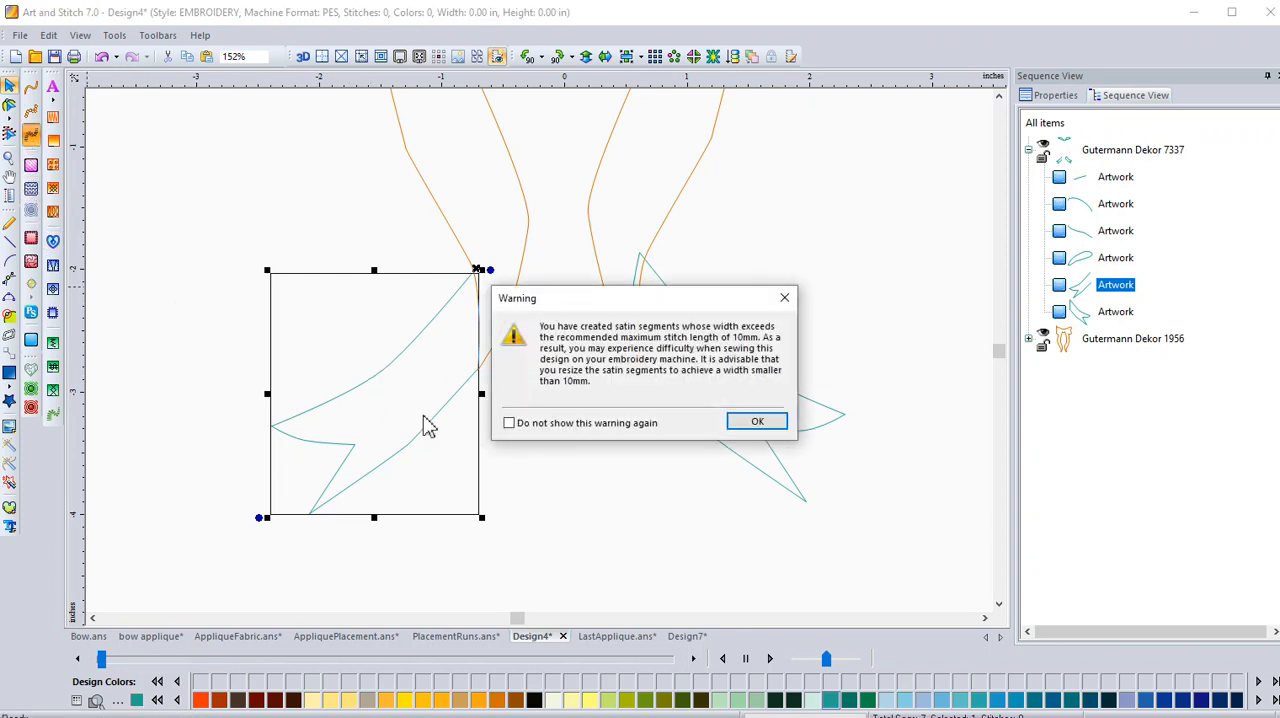
pyautogui.click(755, 424)
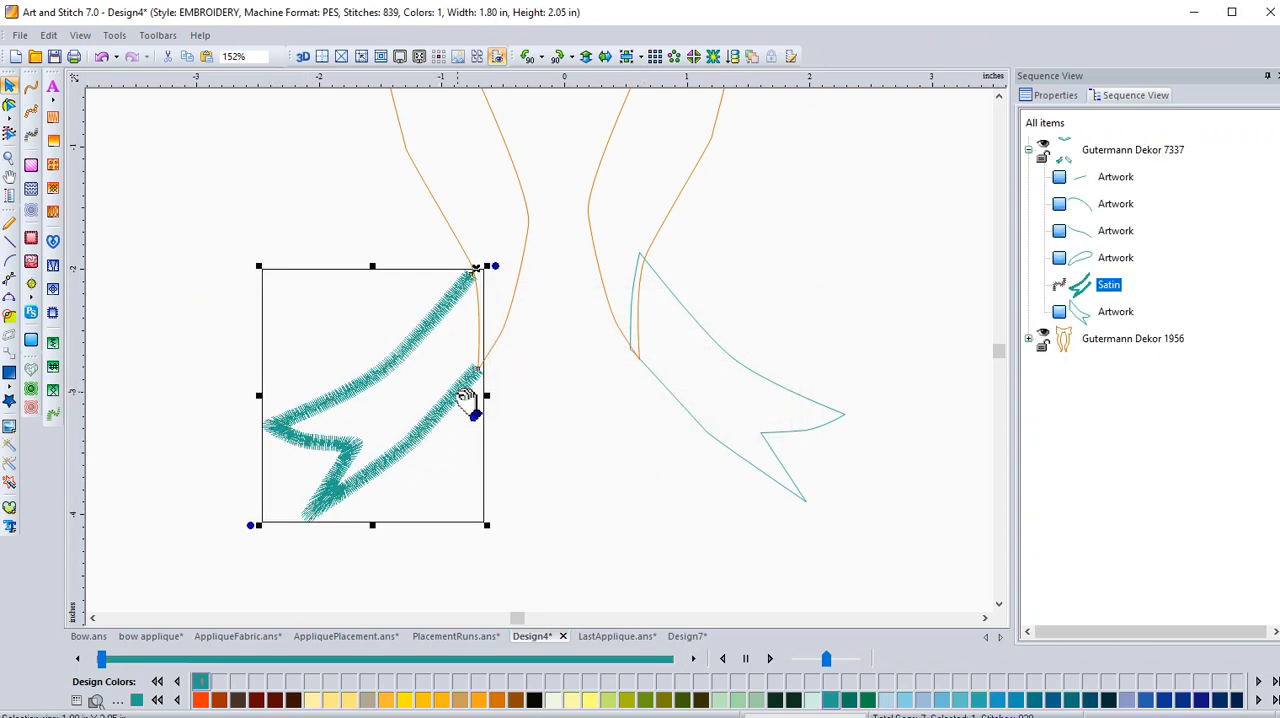
# Split the right tail's outline at its upper tip node and cut the inner edge under the ribbon.
pyautogui.click(688, 418)
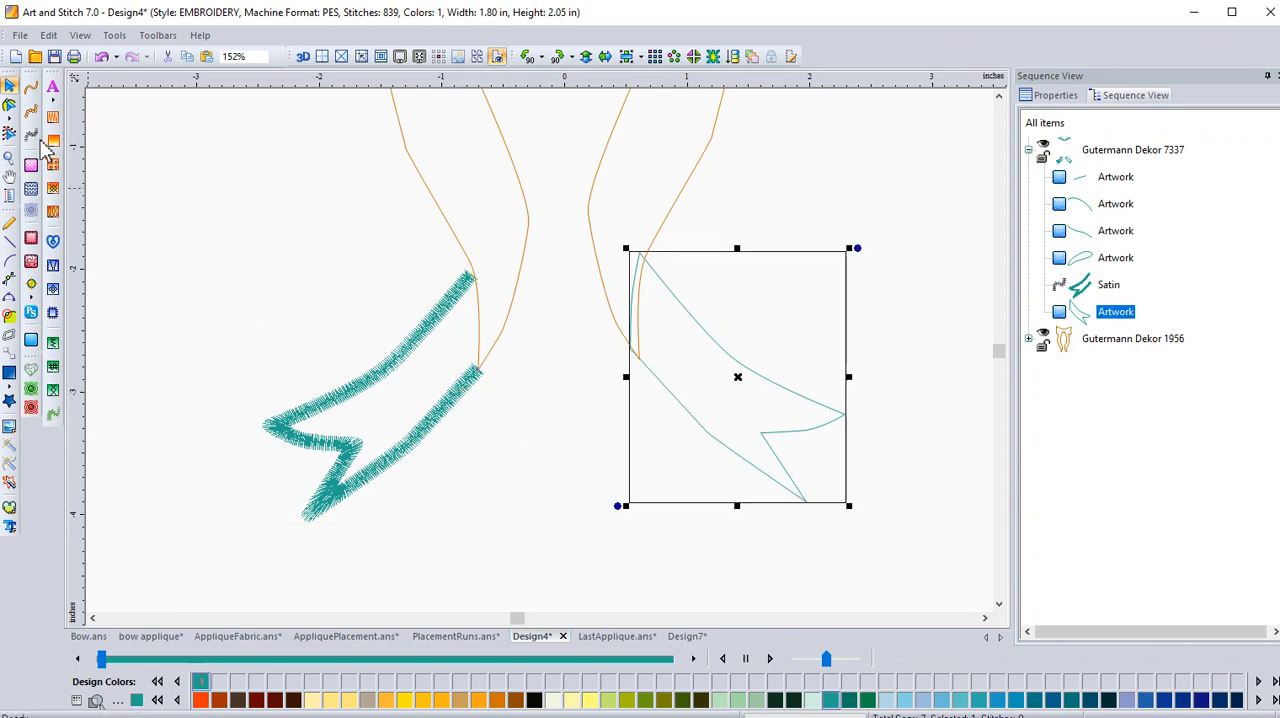
pyautogui.click(10, 105)
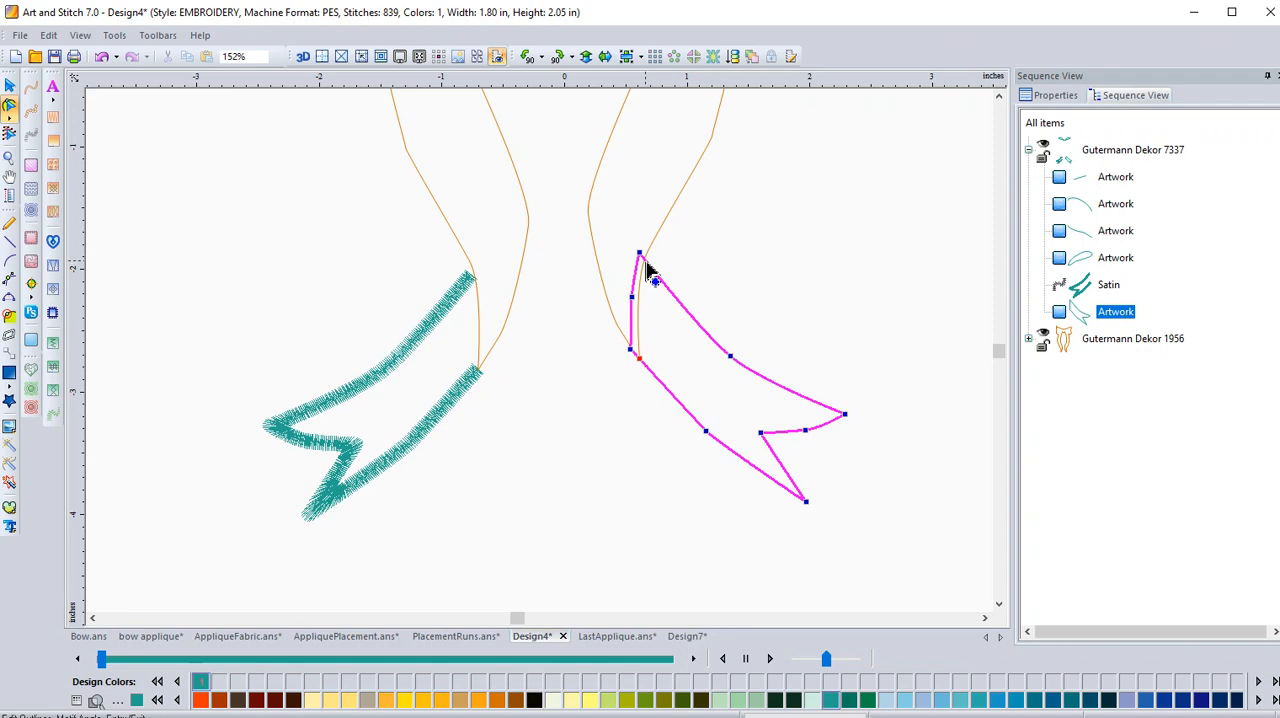
pyautogui.rightClick(647, 270)
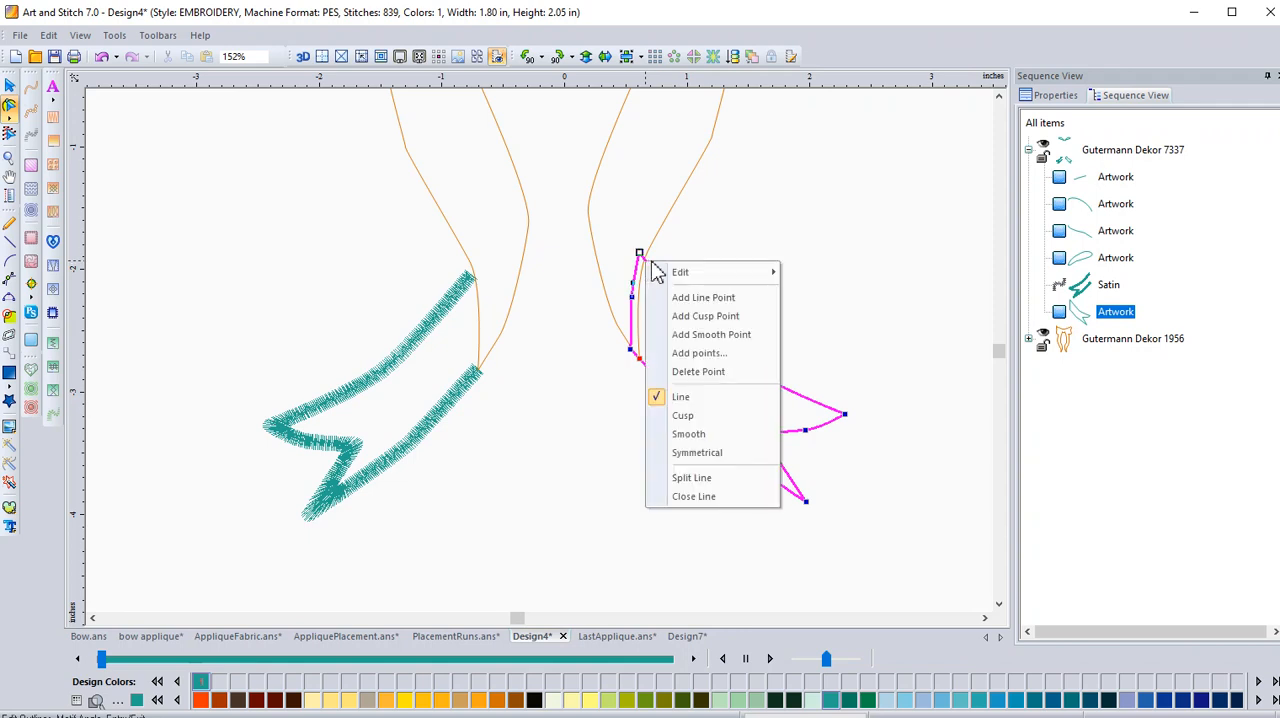
pyautogui.click(672, 477)
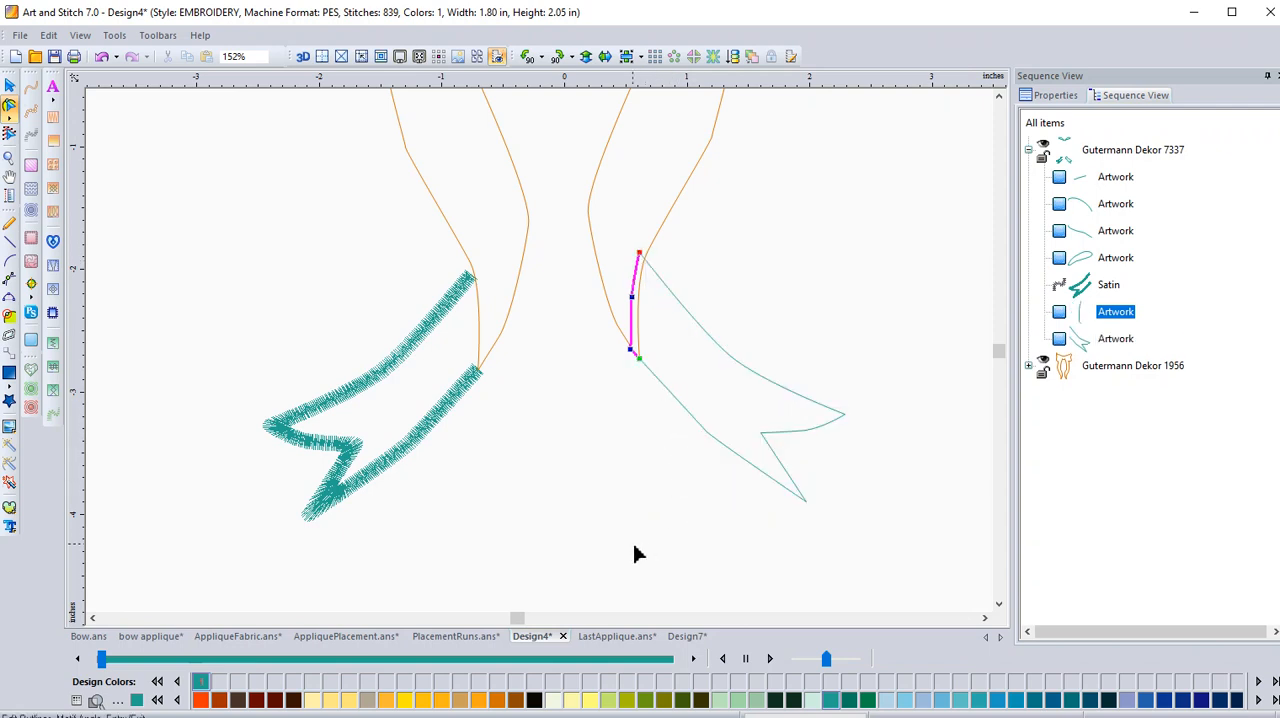
pyautogui.click(11, 90)
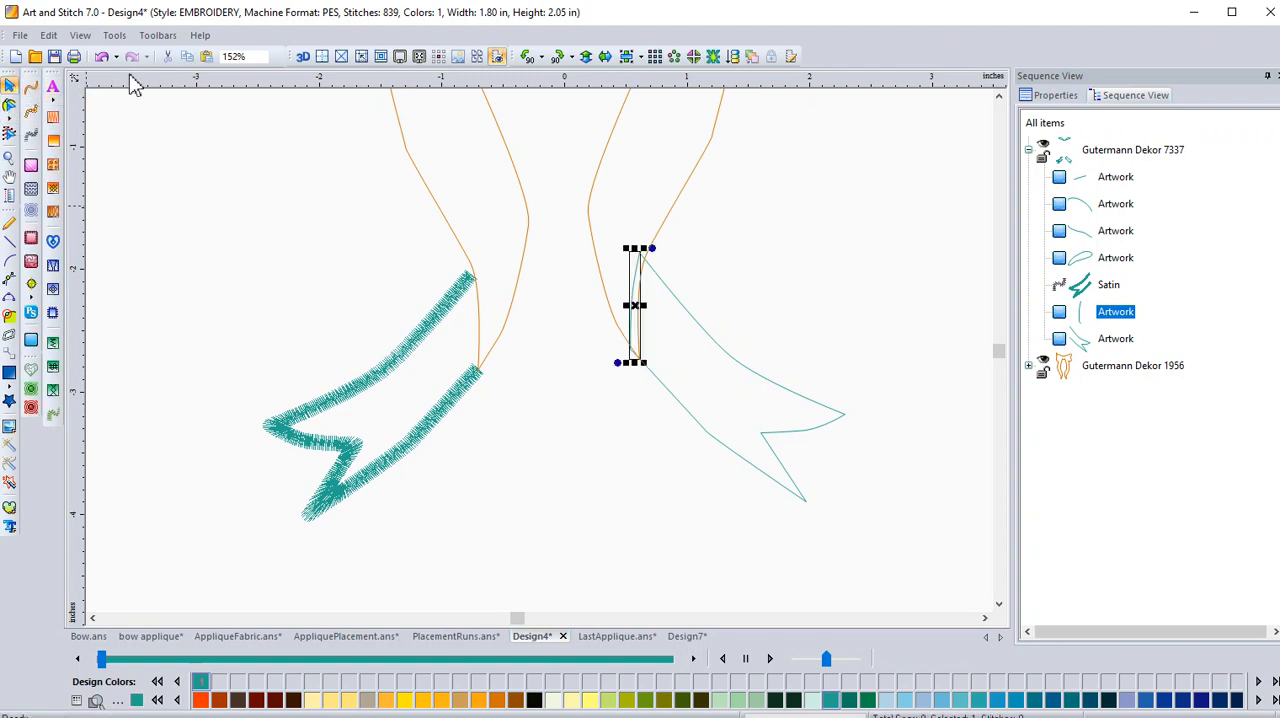
pyautogui.click(167, 57)
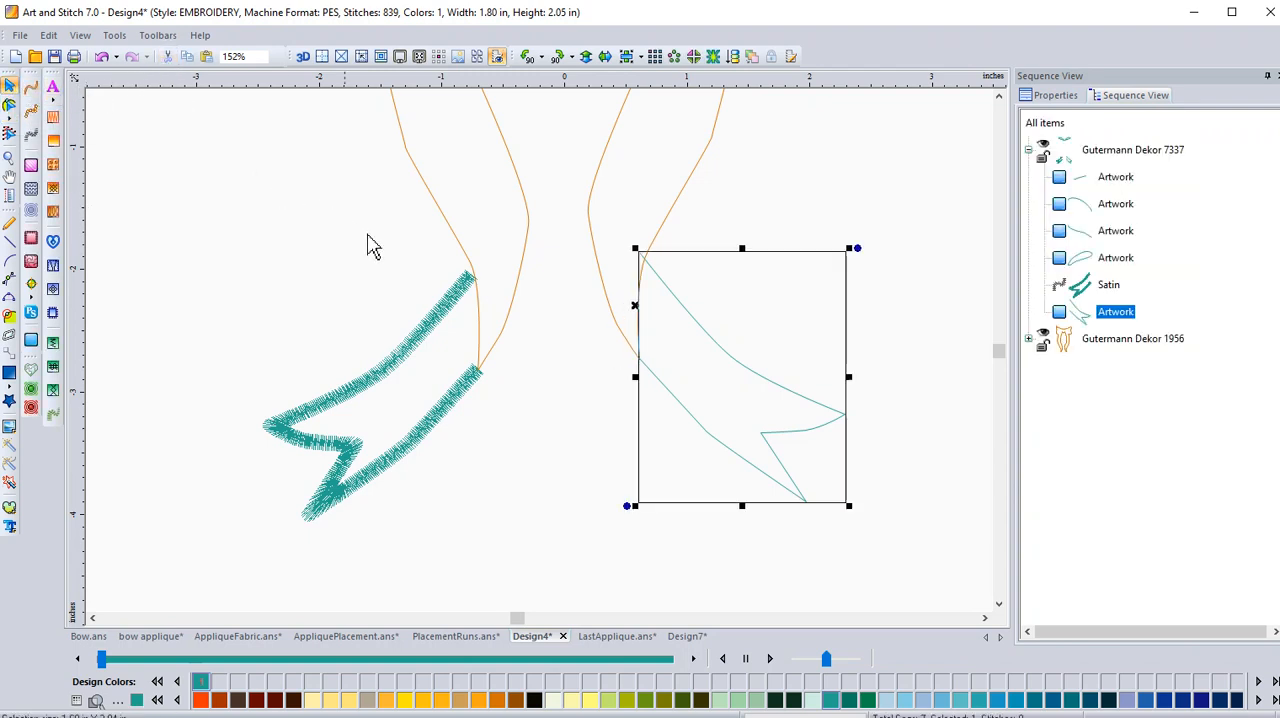
# Move the right tail's upper end point slightly down onto the ribbon's edge.
pyautogui.click(500, 370)
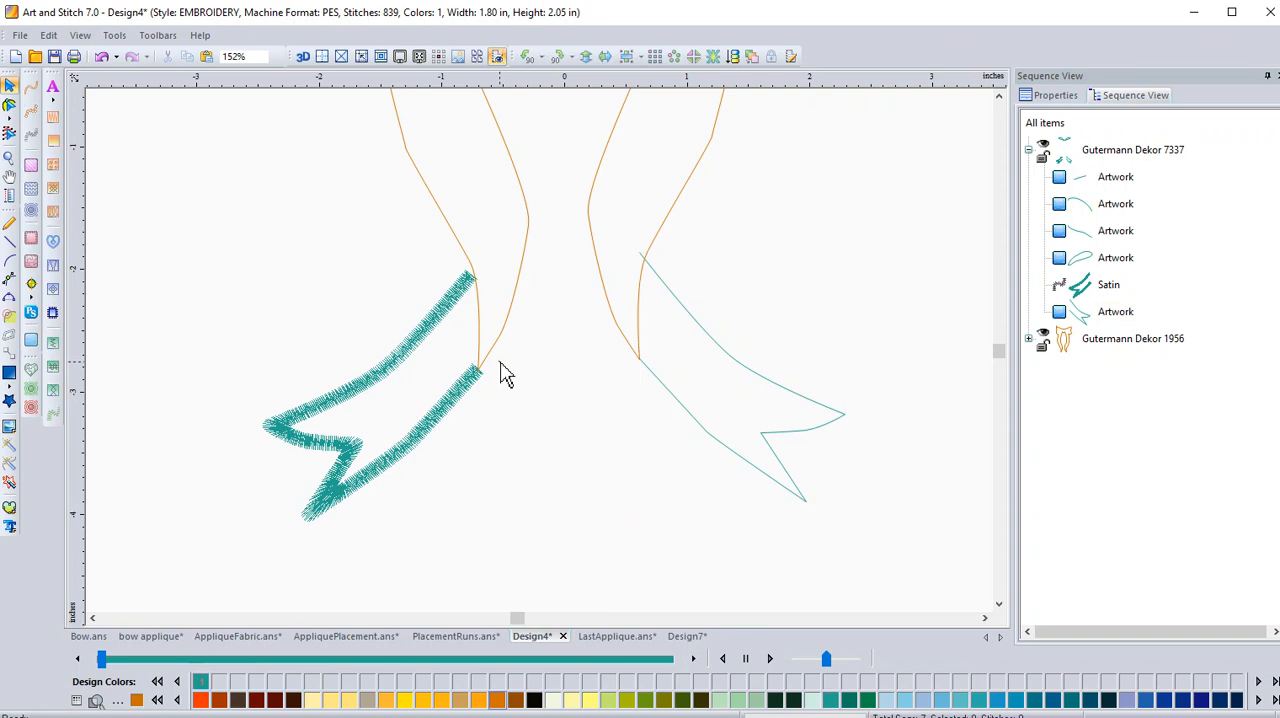
pyautogui.click(663, 287)
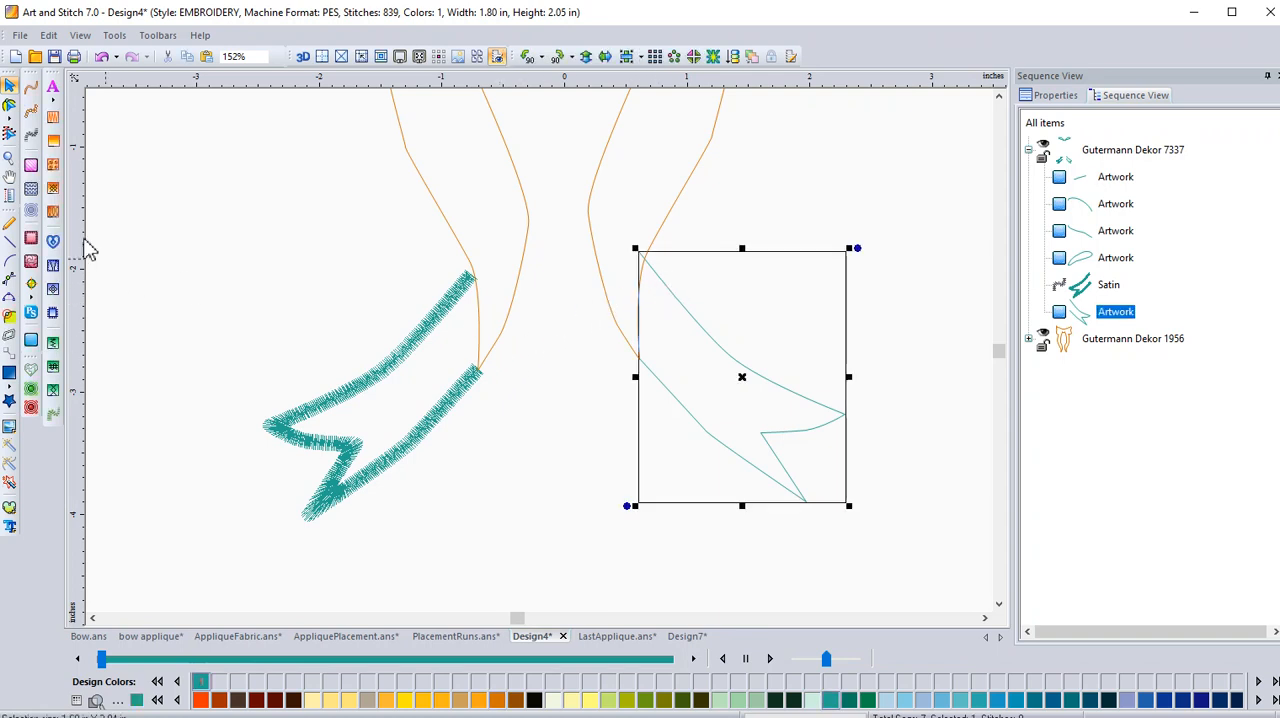
pyautogui.click(9, 107)
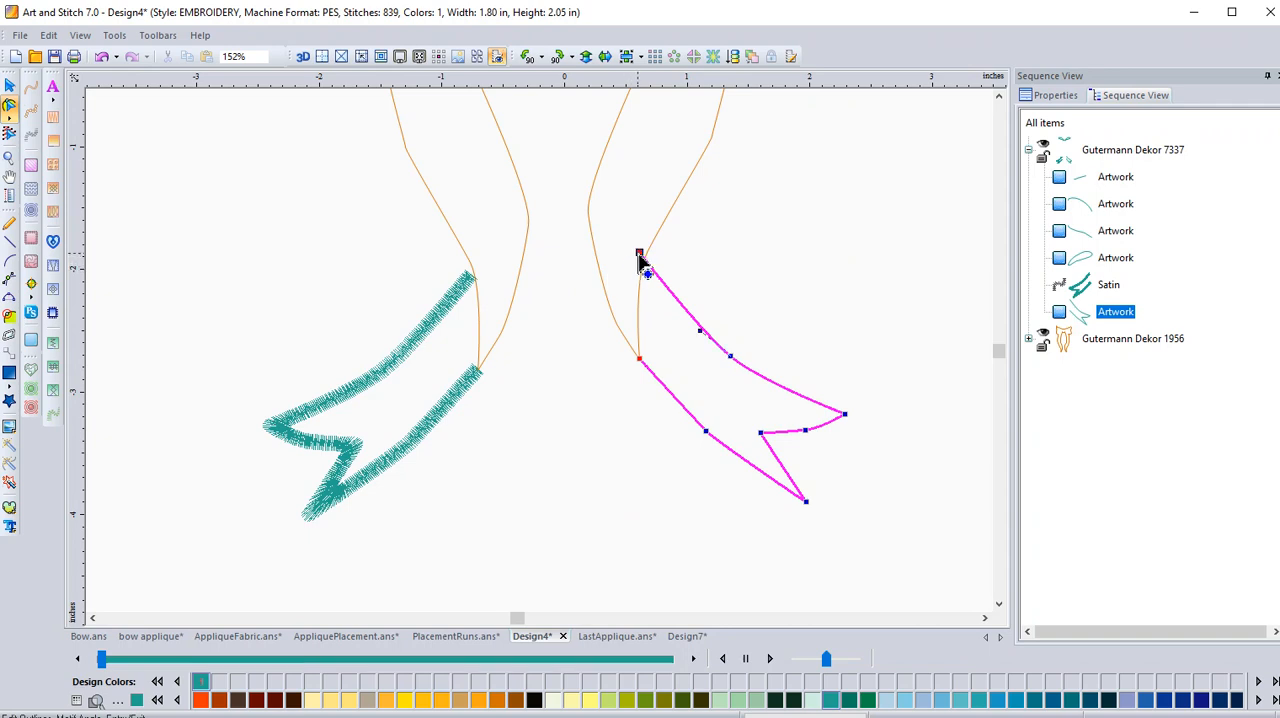
pyautogui.moveTo(639, 254); pyautogui.dragTo(642, 260)
# Convert the bow-and-ribbon outline (Gutermann Dekor 1956) to satin stitching.
pyautogui.click(683, 205)
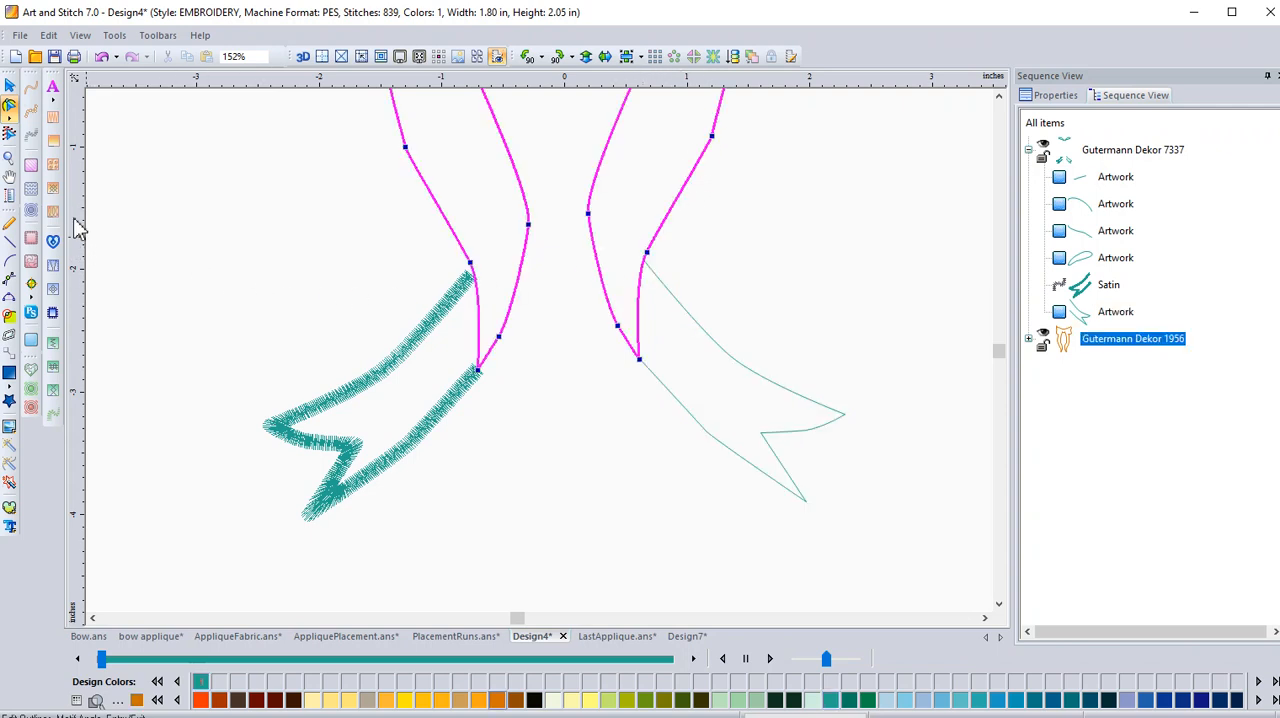
pyautogui.click(10, 86)
pyautogui.click(33, 137)
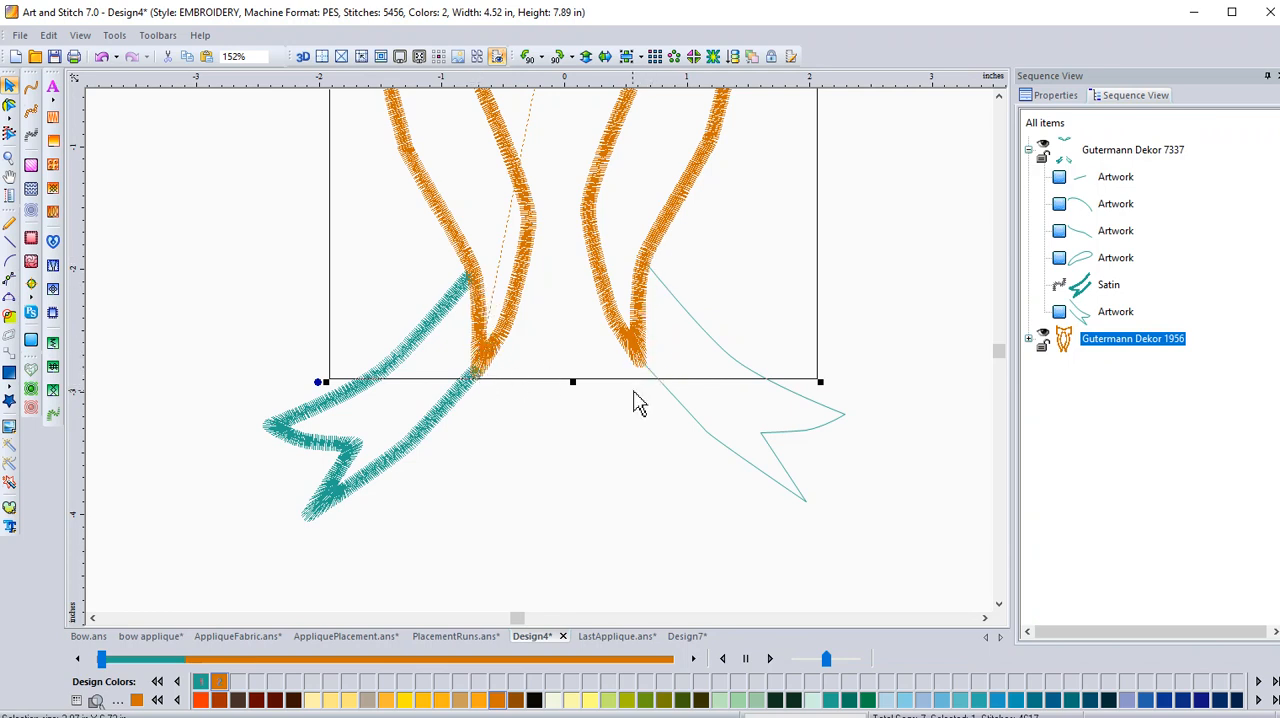
# Convert the trimmed right tail outline to satin stitching.
pyautogui.click(726, 459)
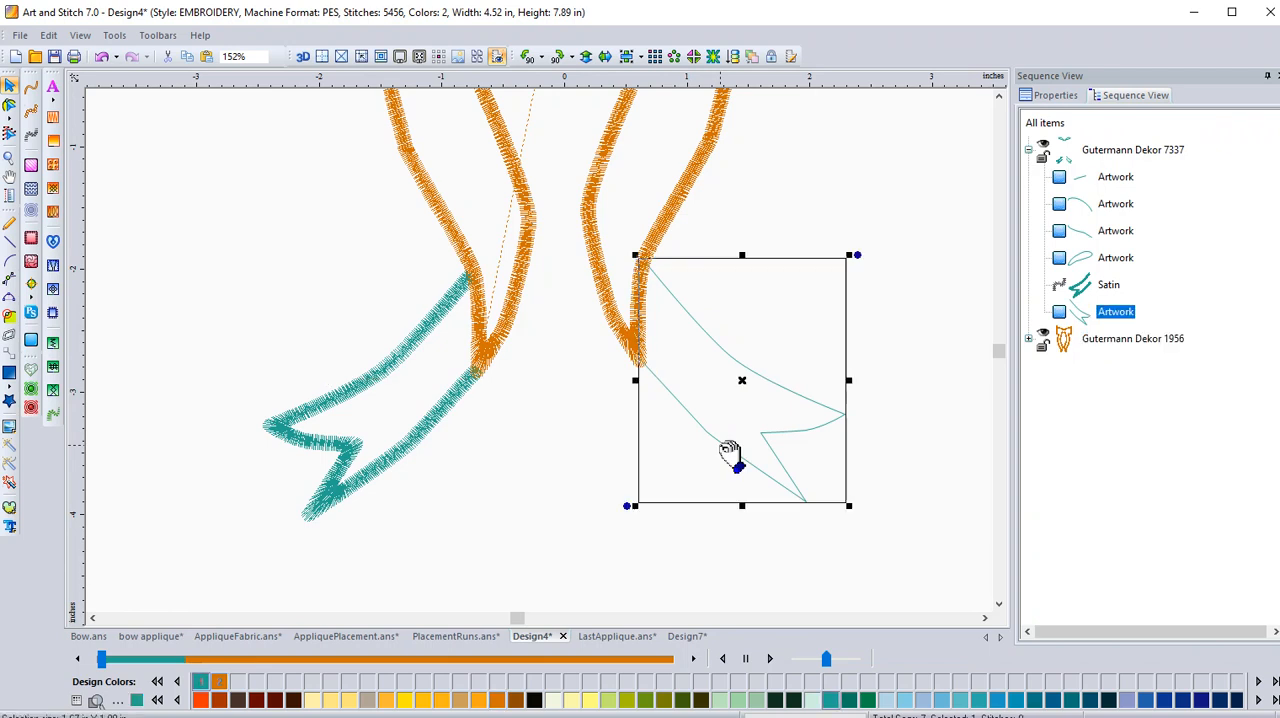
pyautogui.click(30, 137)
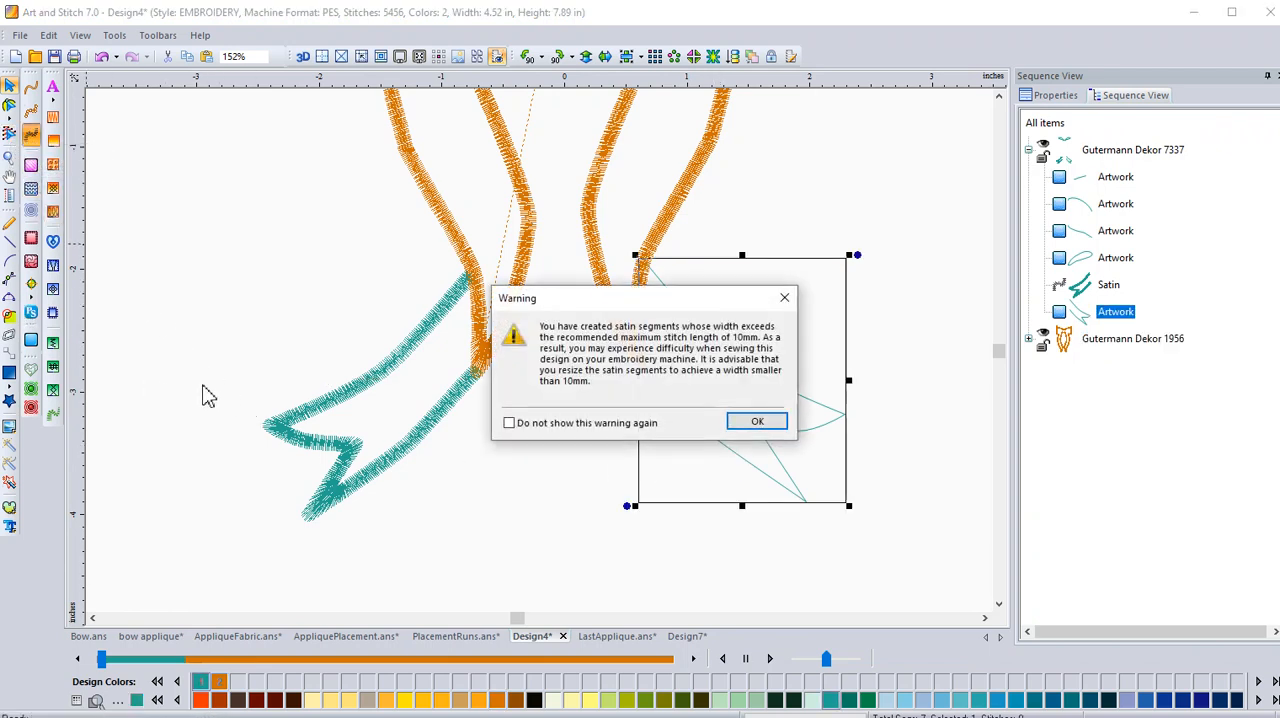
pyautogui.click(748, 421)
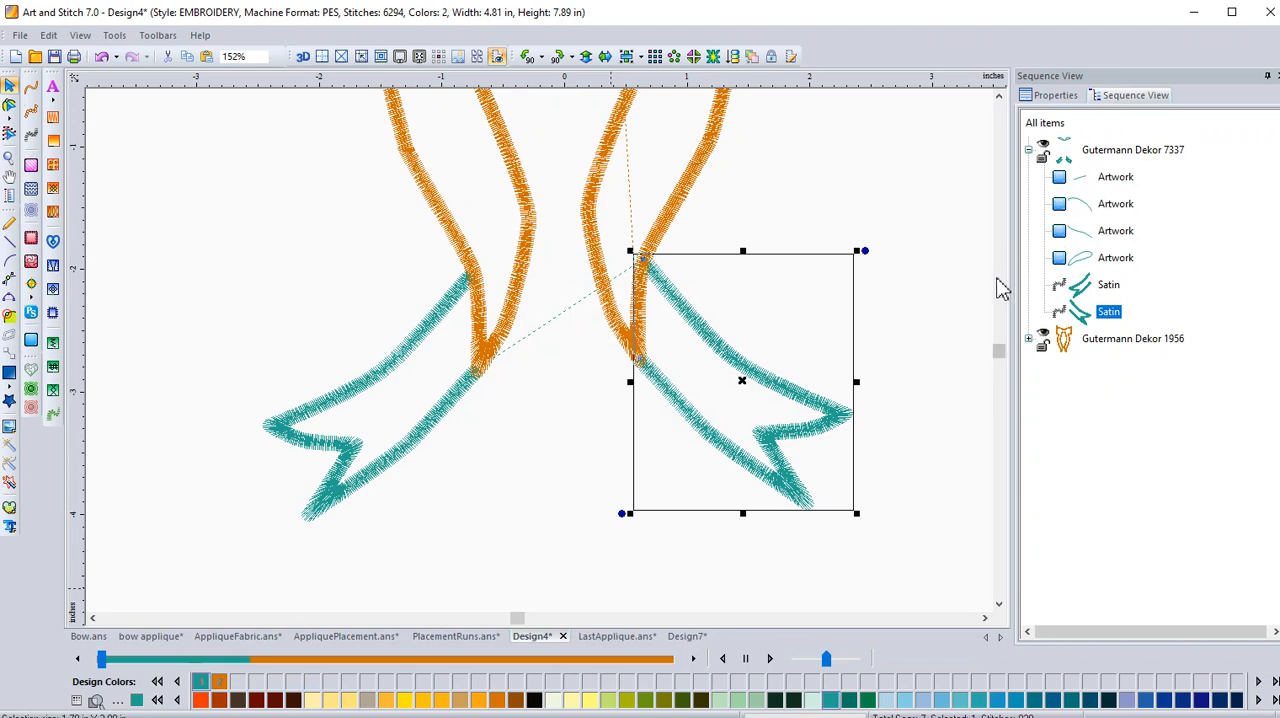
# Hide the Gutermann Dekor 1956 bow outline and convert the lower edge of the left upper loop to satin stitching.
pyautogui.click(985, 322)
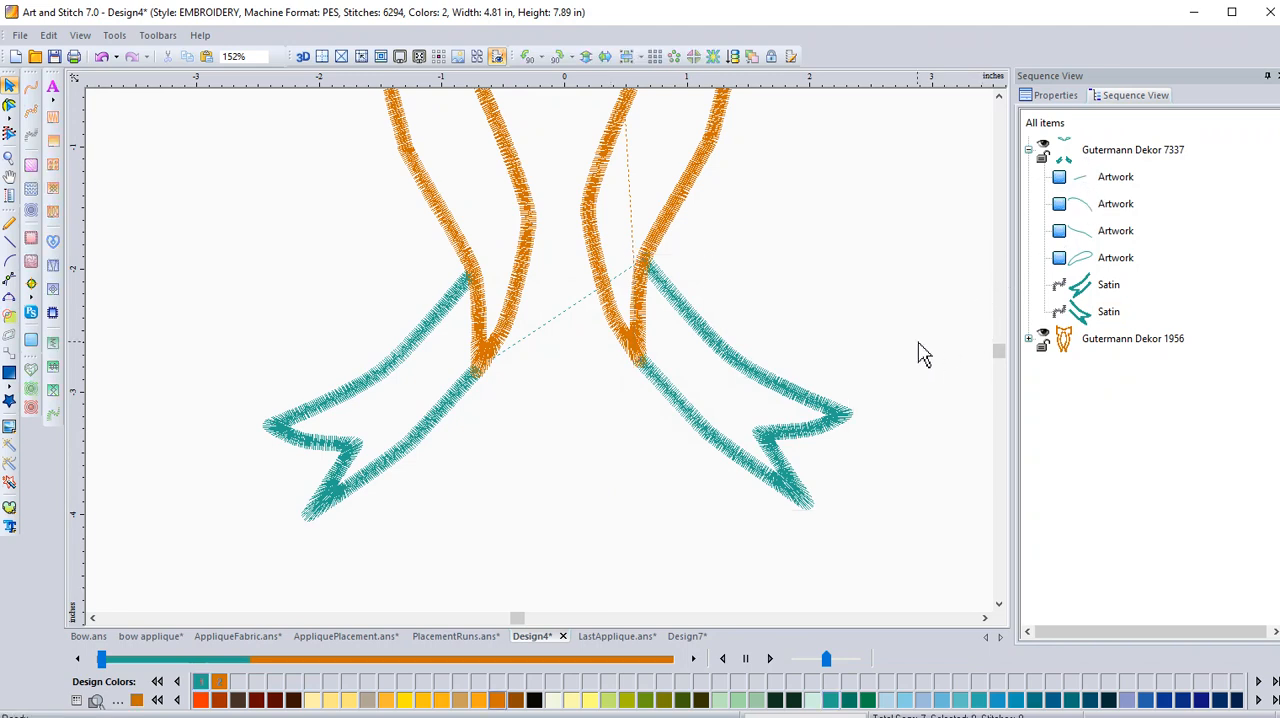
pyautogui.press('0')
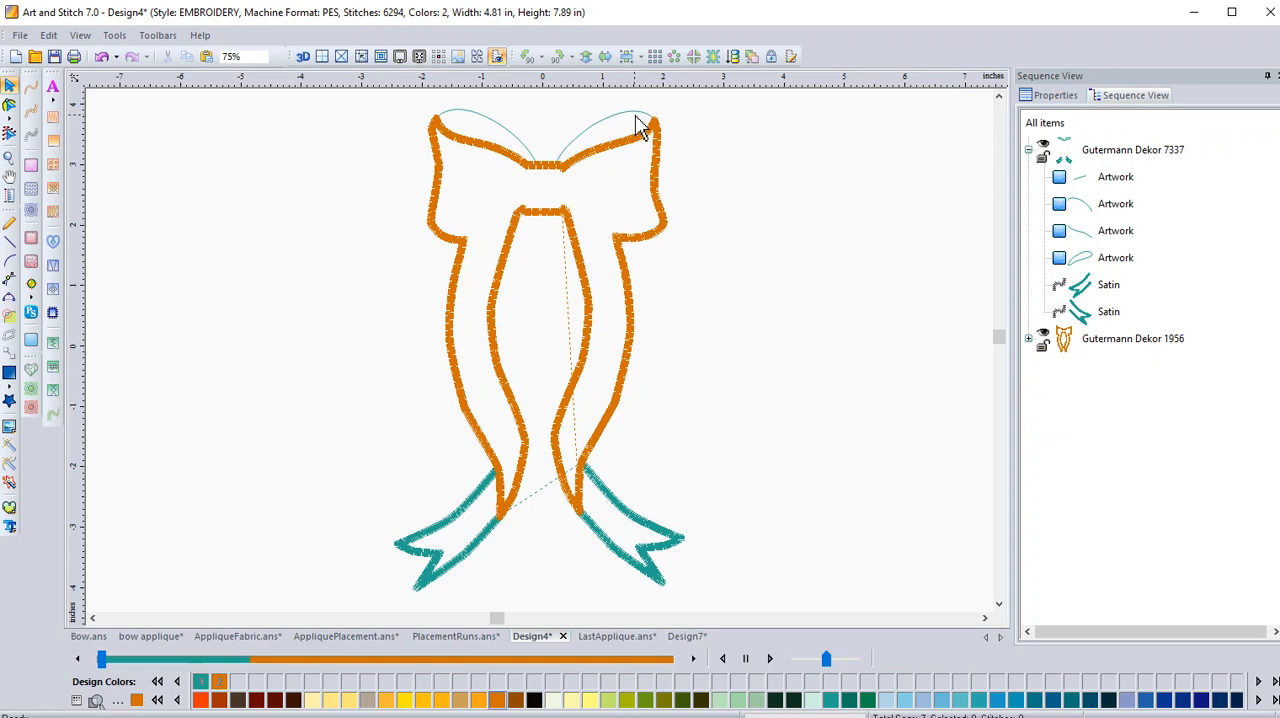
pyautogui.click(514, 145)
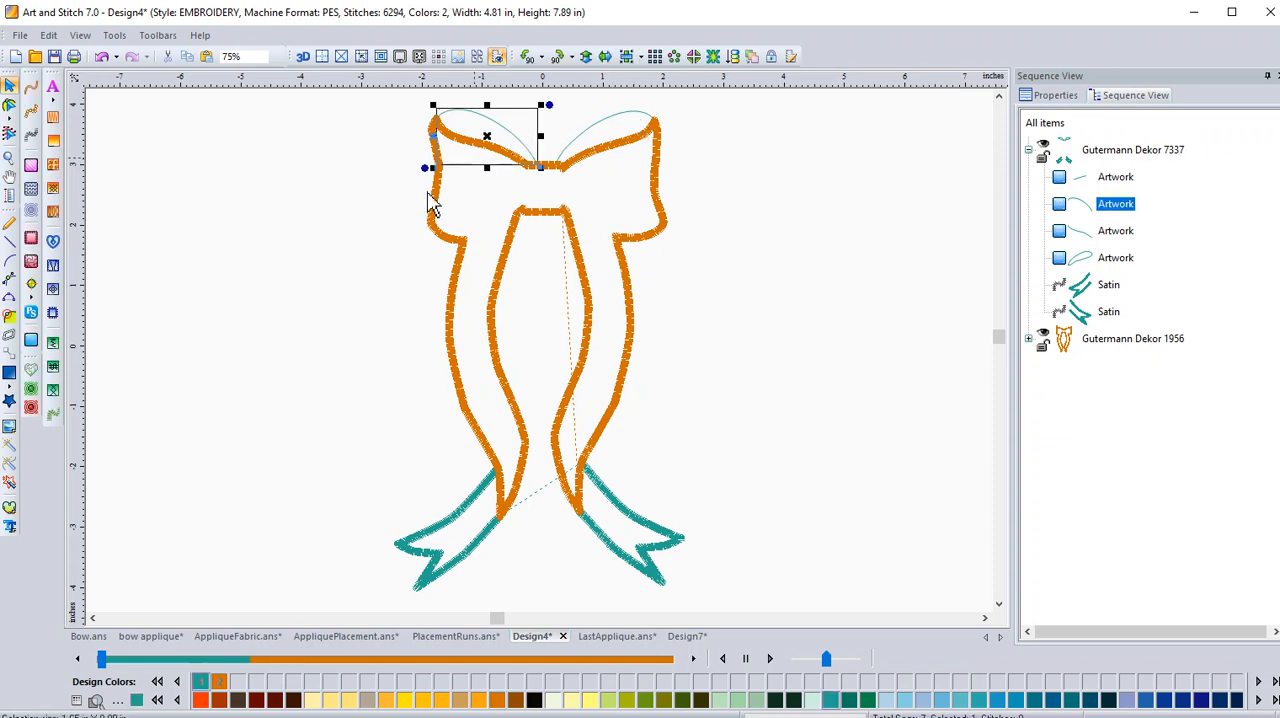
pyautogui.click(1043, 337)
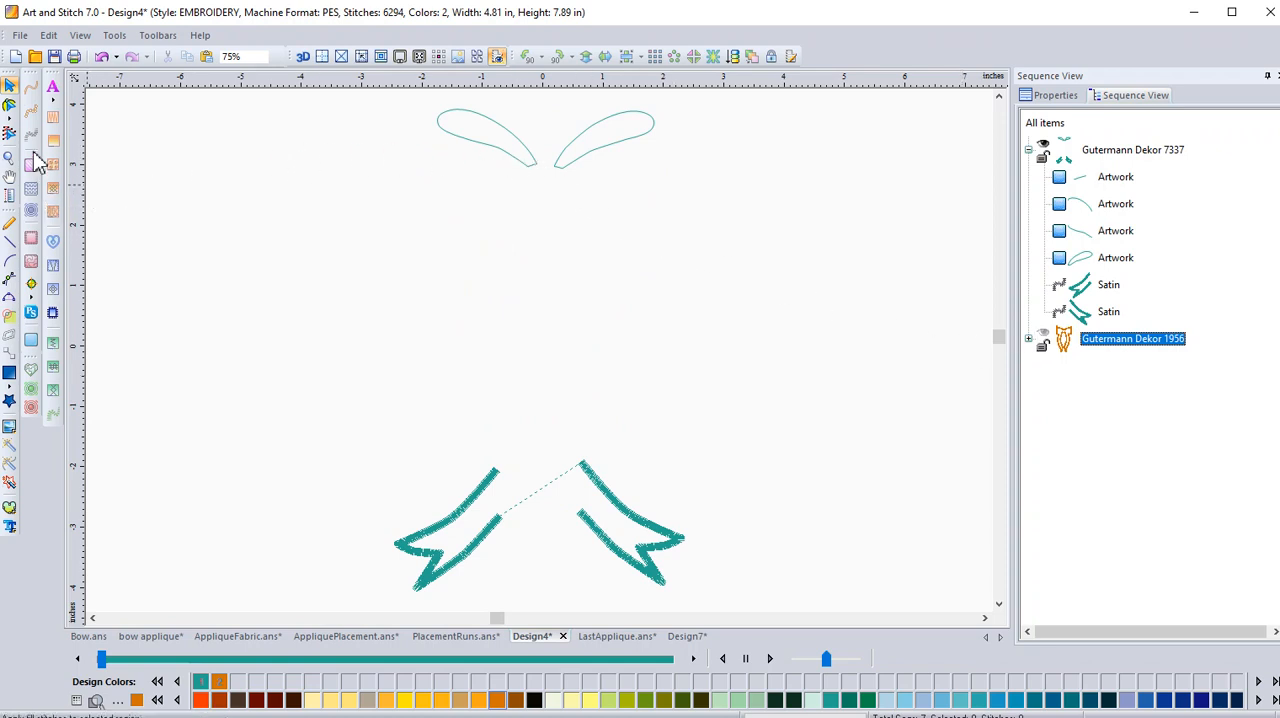
pyautogui.click(484, 154)
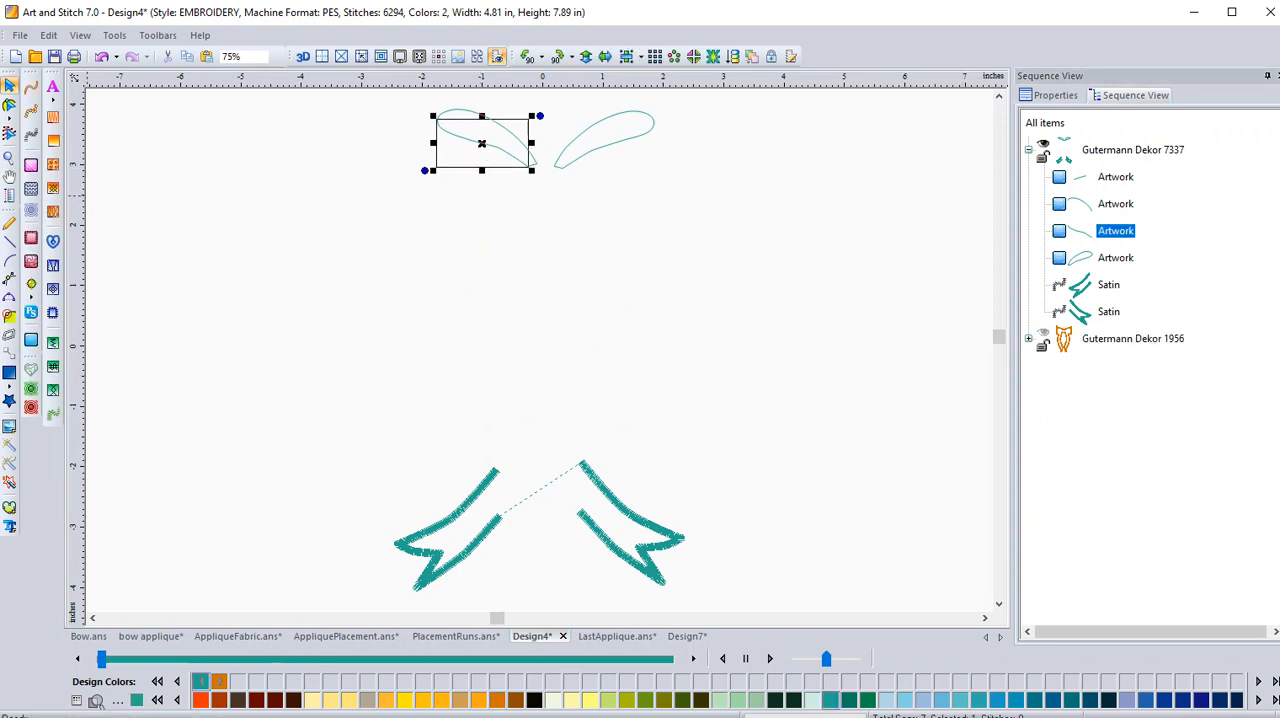
pyautogui.click(33, 138)
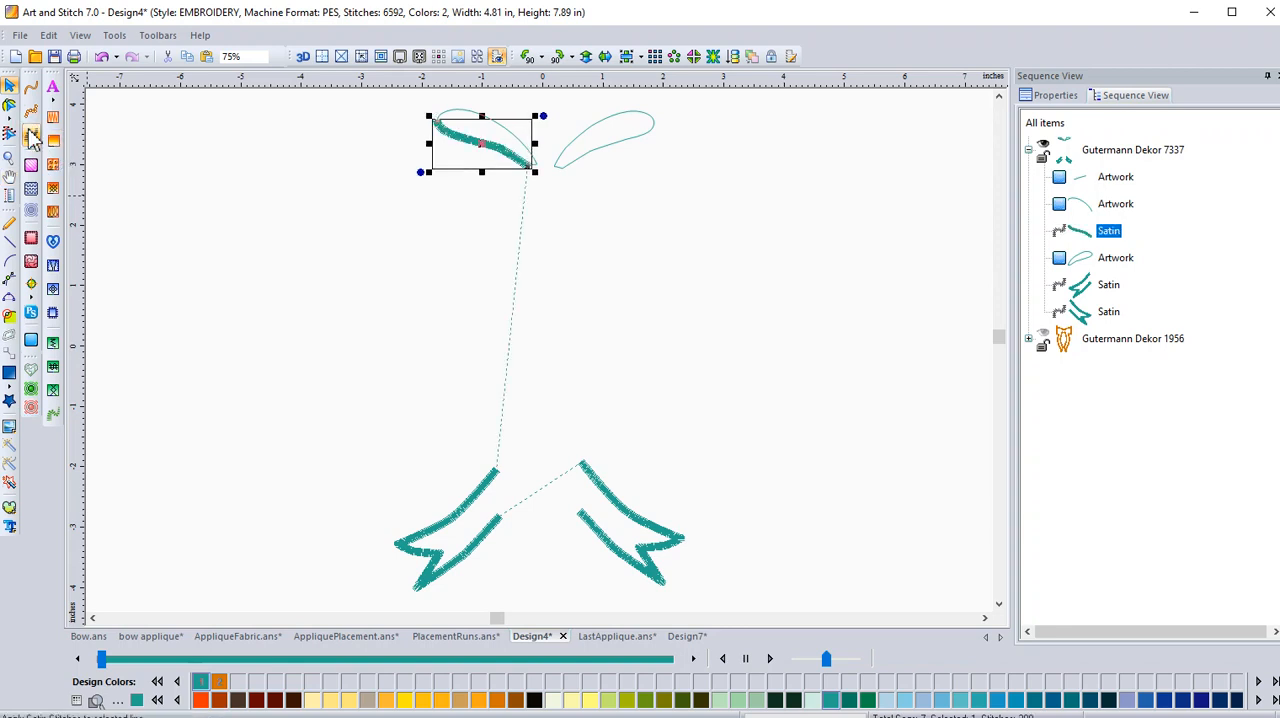
# Show the Gutermann Dekor 1956 outline again and examine up close where its satin overlaps the left loop's lower edge.
pyautogui.click(1043, 340)
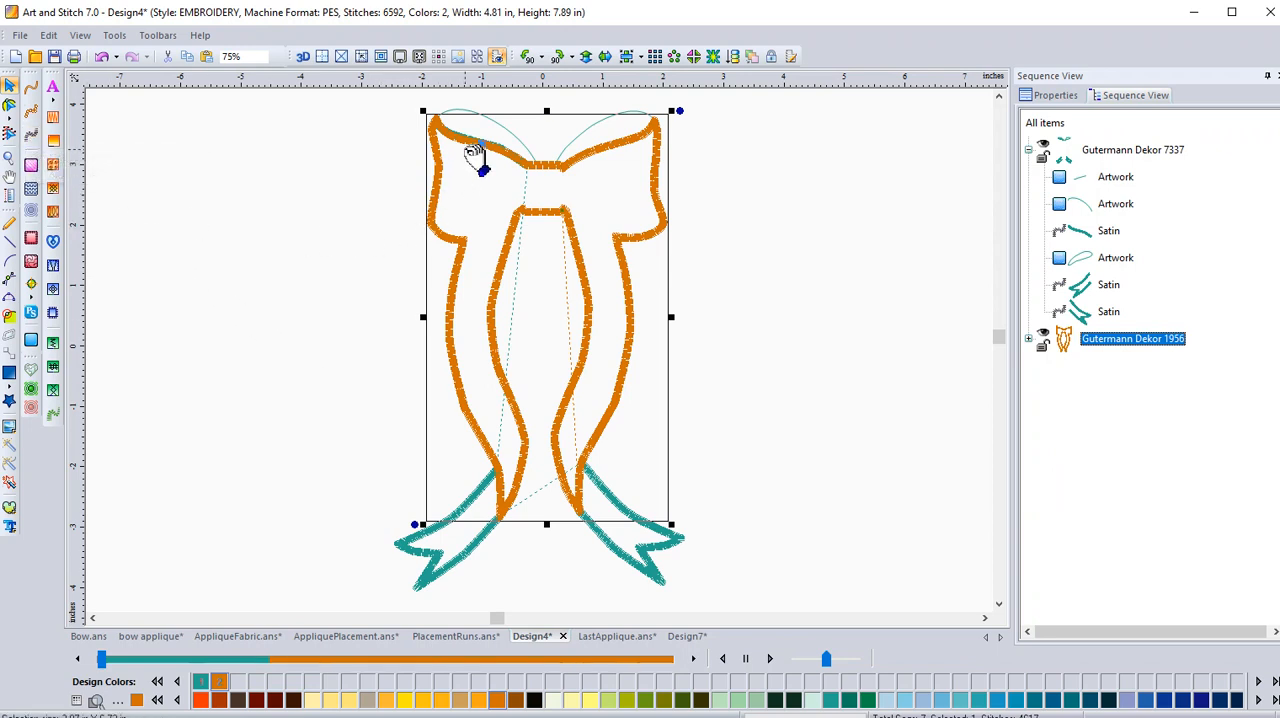
pyautogui.click(9, 157)
pyautogui.moveTo(420, 114); pyautogui.dragTo(528, 190)
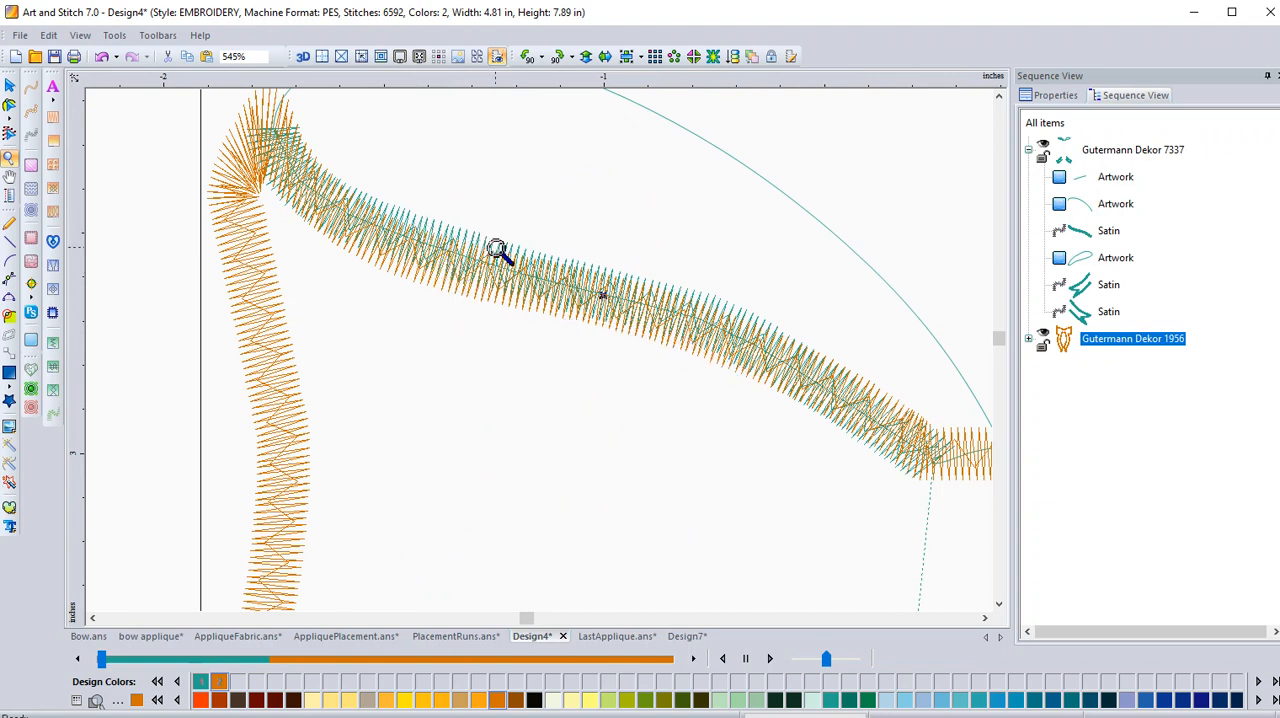
pyautogui.click(9, 87)
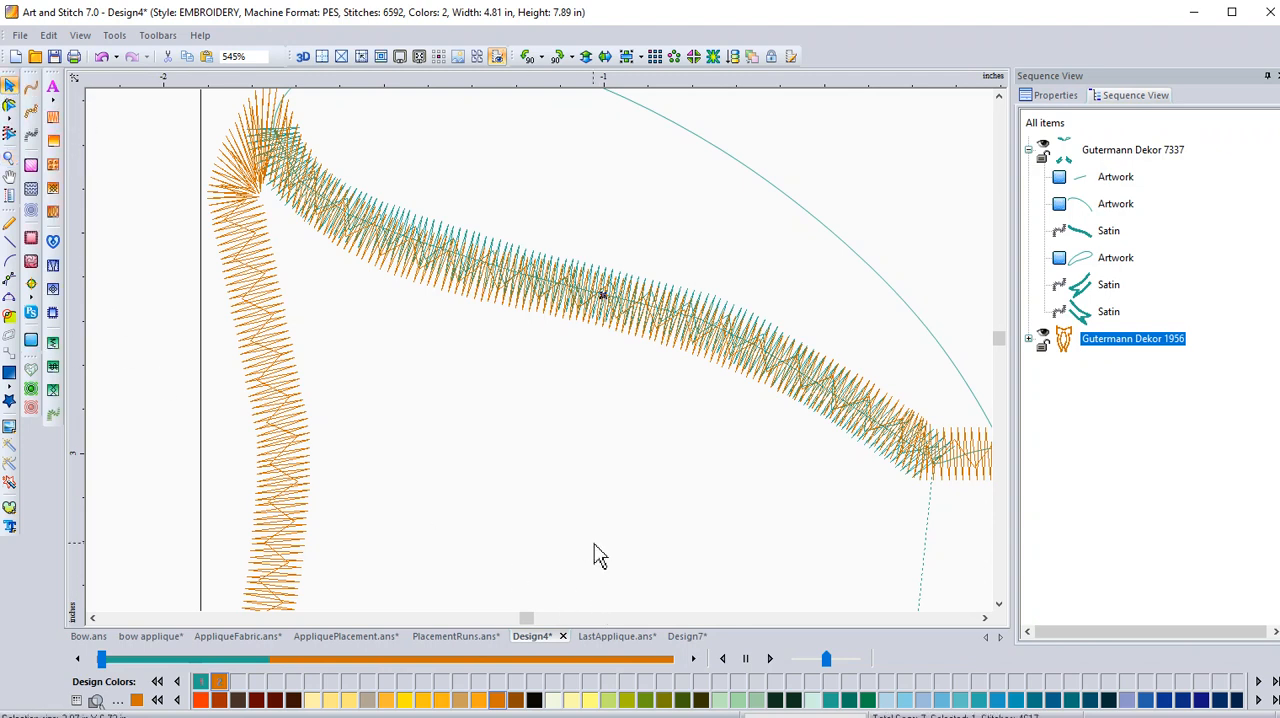
pyautogui.press('0')
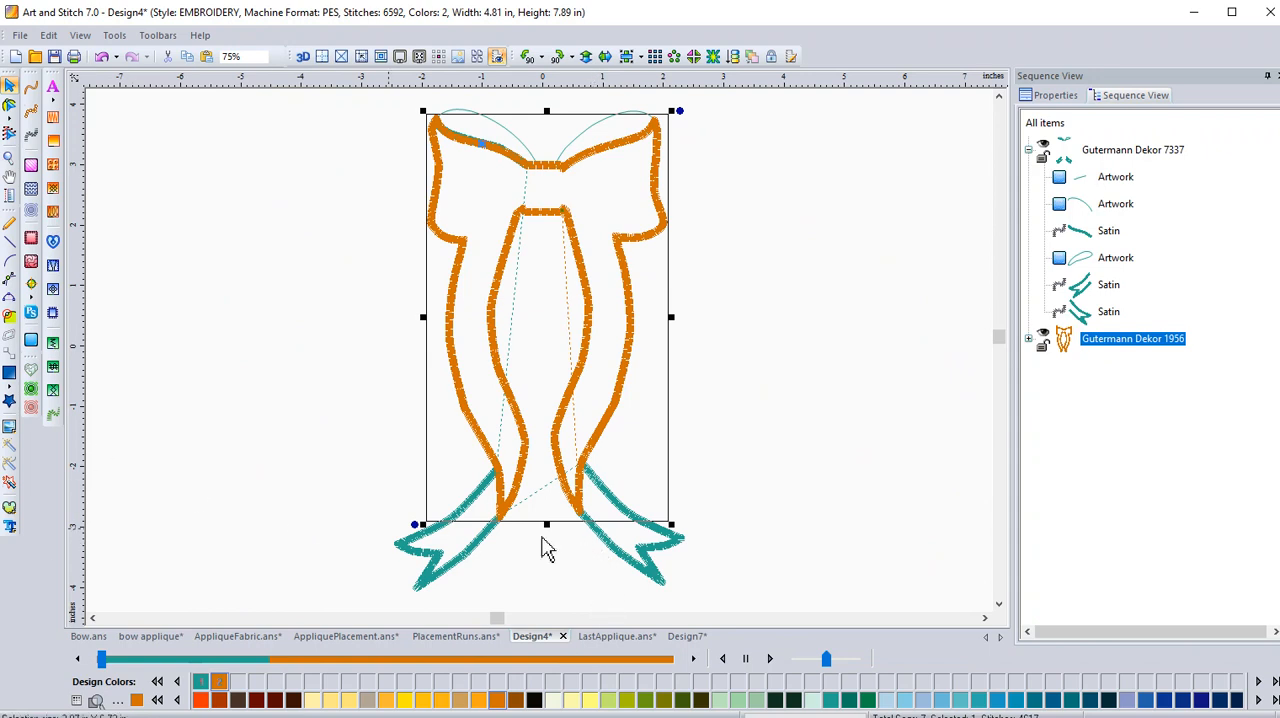
# Hide the Gutermann Dekor 1956 outline, convert the left loop's upper edge to satin stitching and remove the loop's lower edge satin.
pyautogui.click(1043, 337)
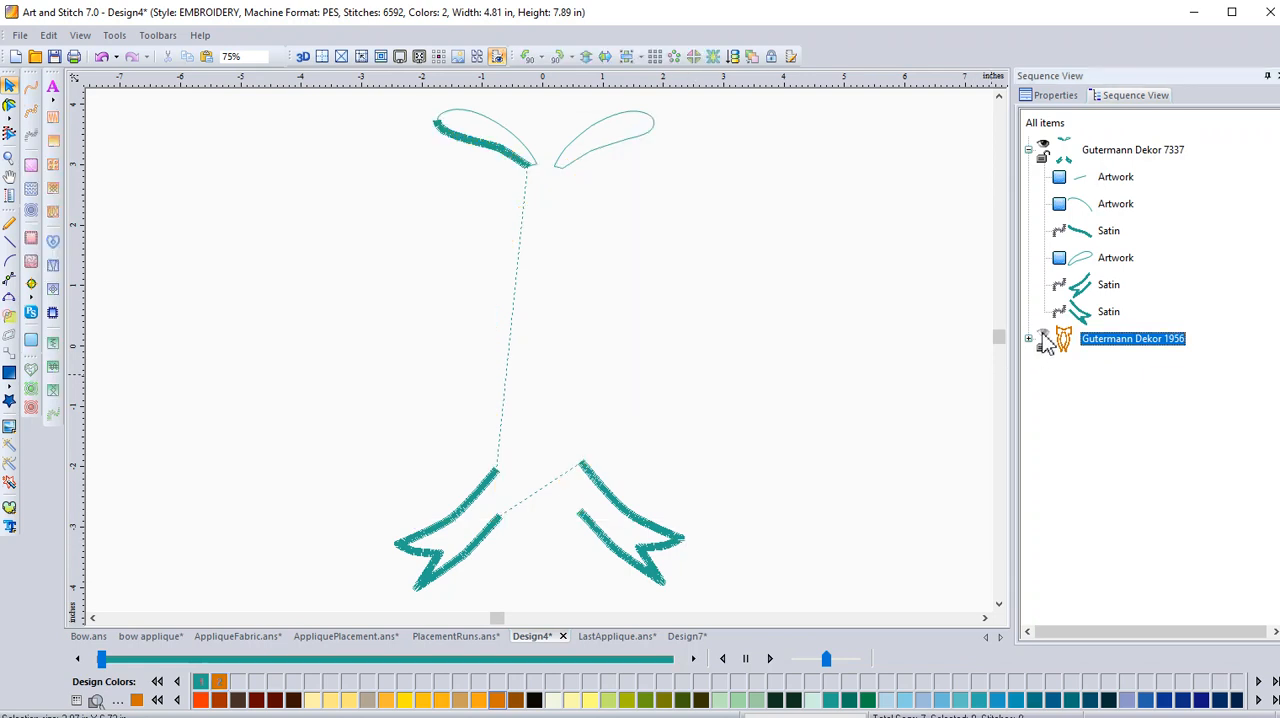
pyautogui.click(503, 127)
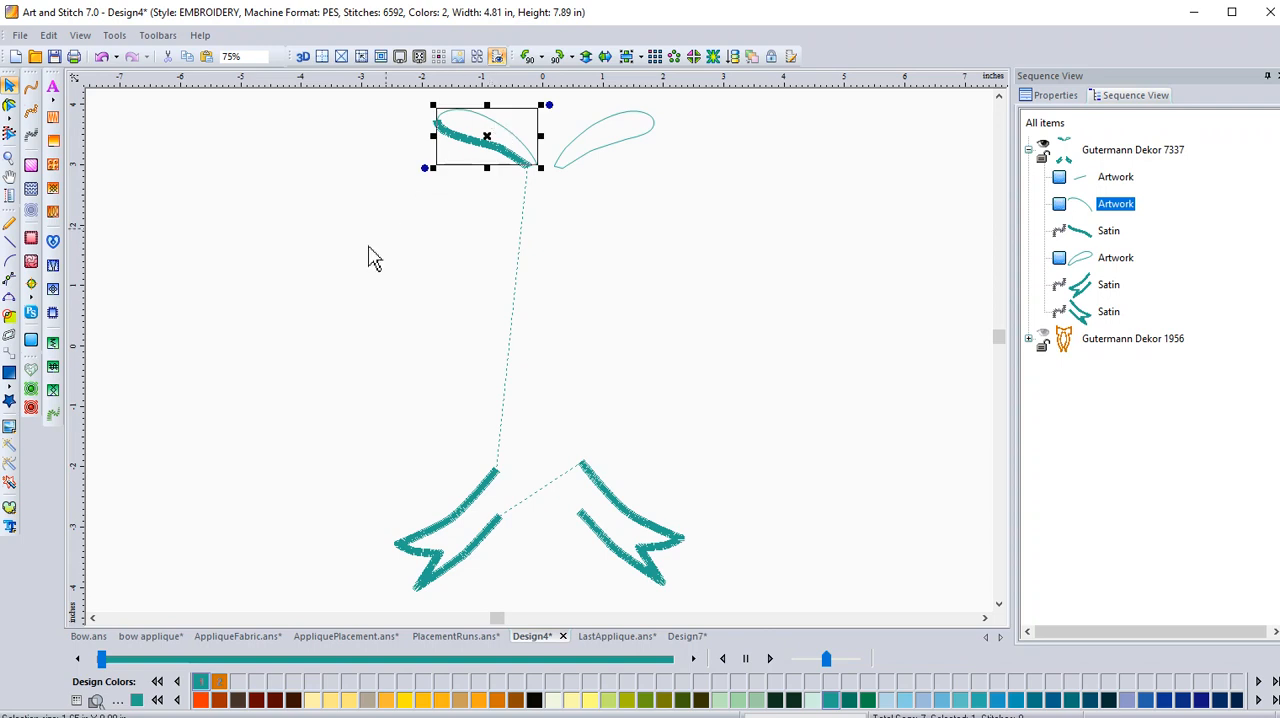
pyautogui.click(30, 140)
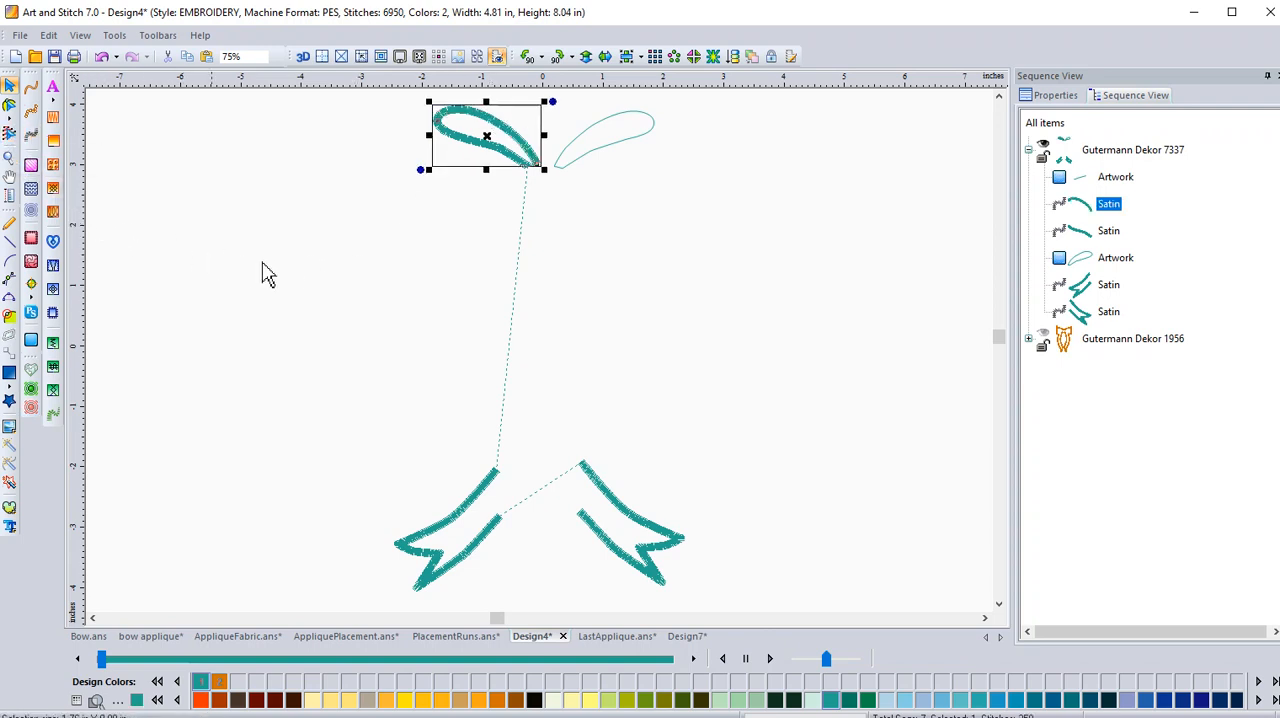
pyautogui.click(467, 144)
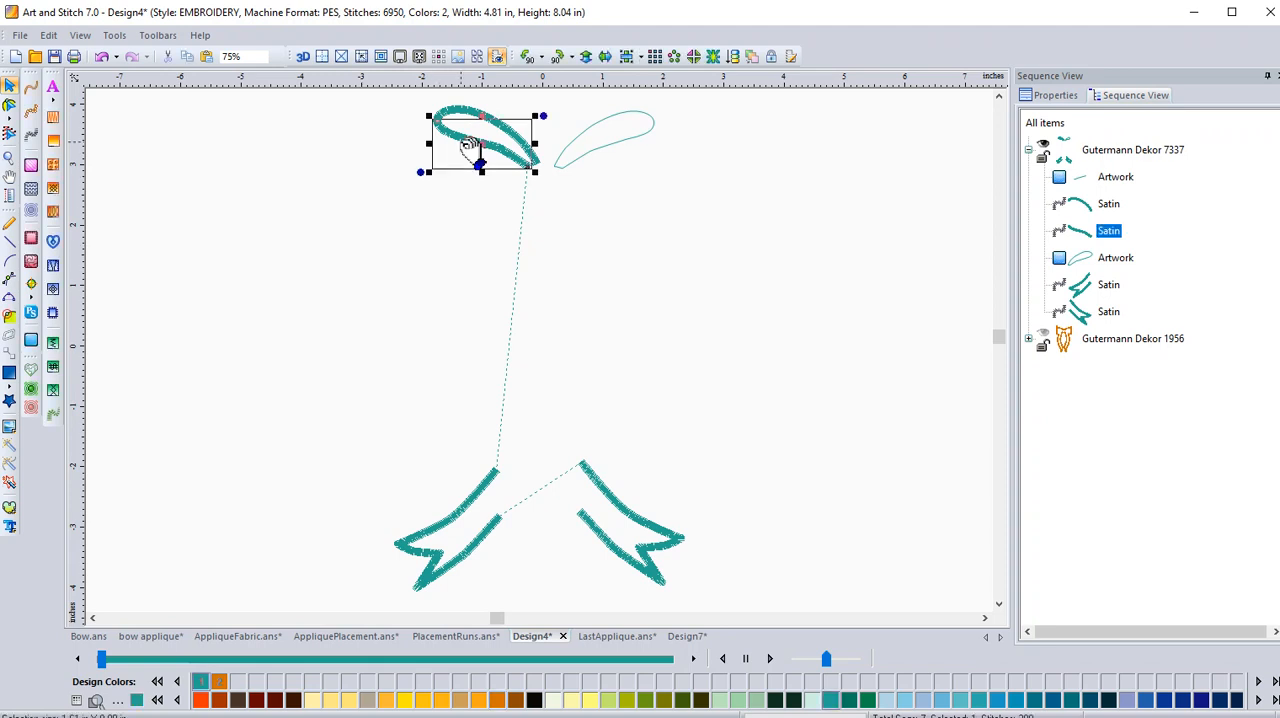
pyautogui.click(167, 56)
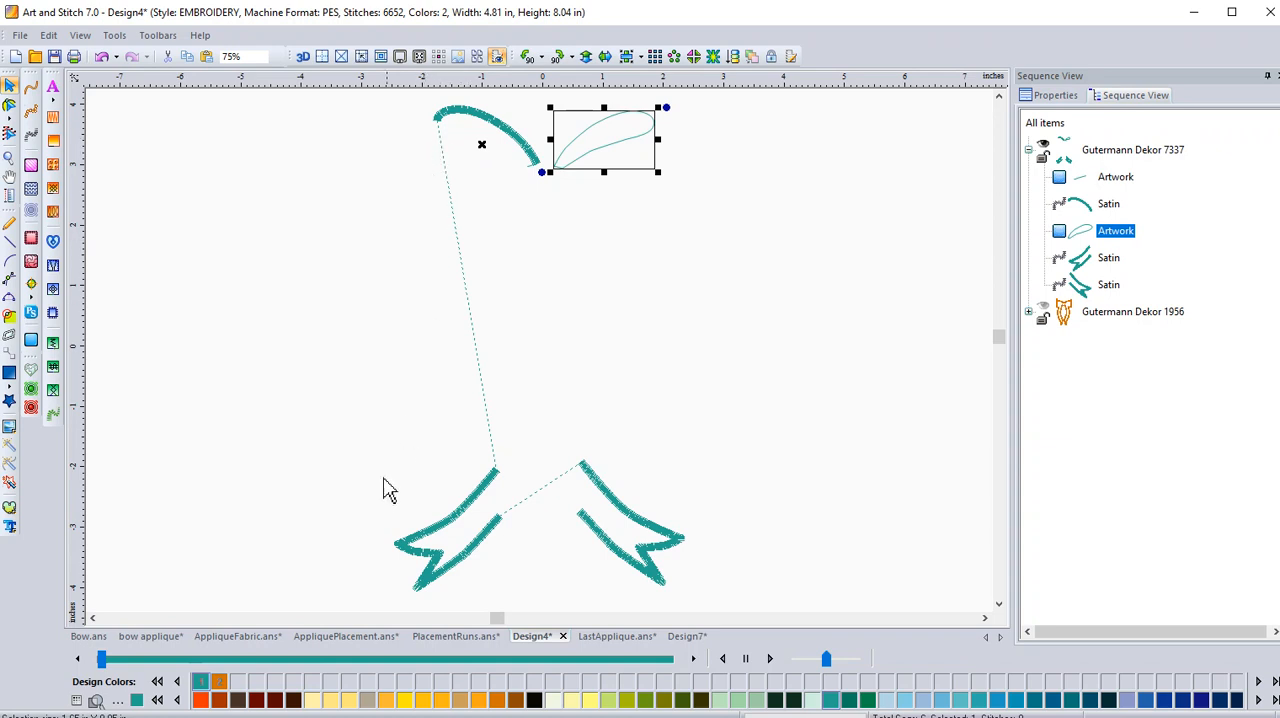
# Switch to the LastApplique.ans design and hide every colour group except Gutermann Dekor 1585.
pyautogui.click(610, 637)
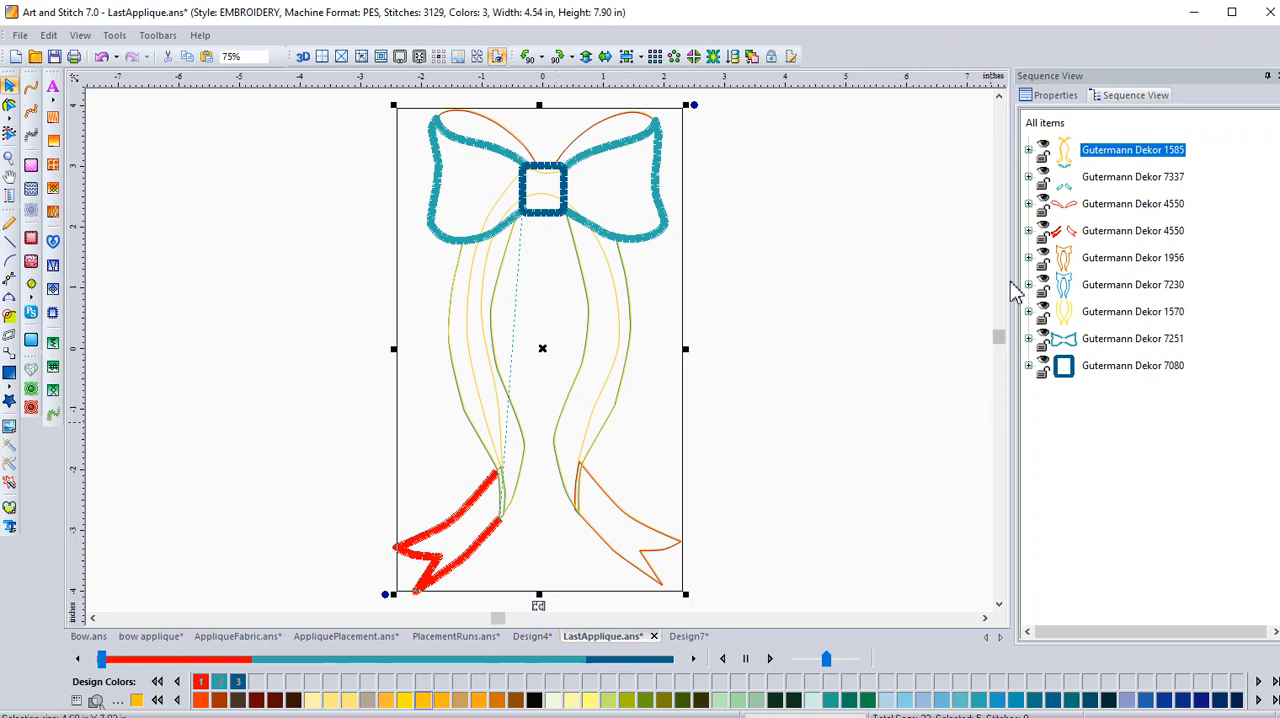
pyautogui.click(1042, 158)
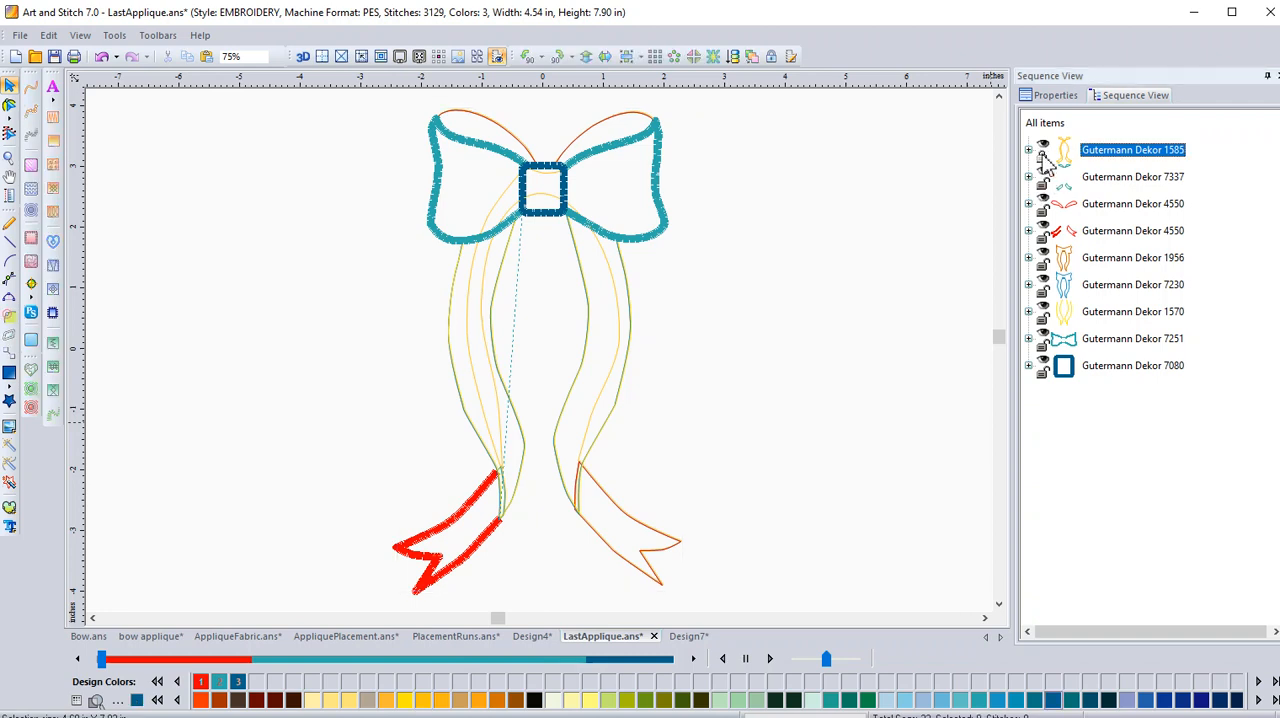
pyautogui.click(1042, 158)
pyautogui.click(1043, 172)
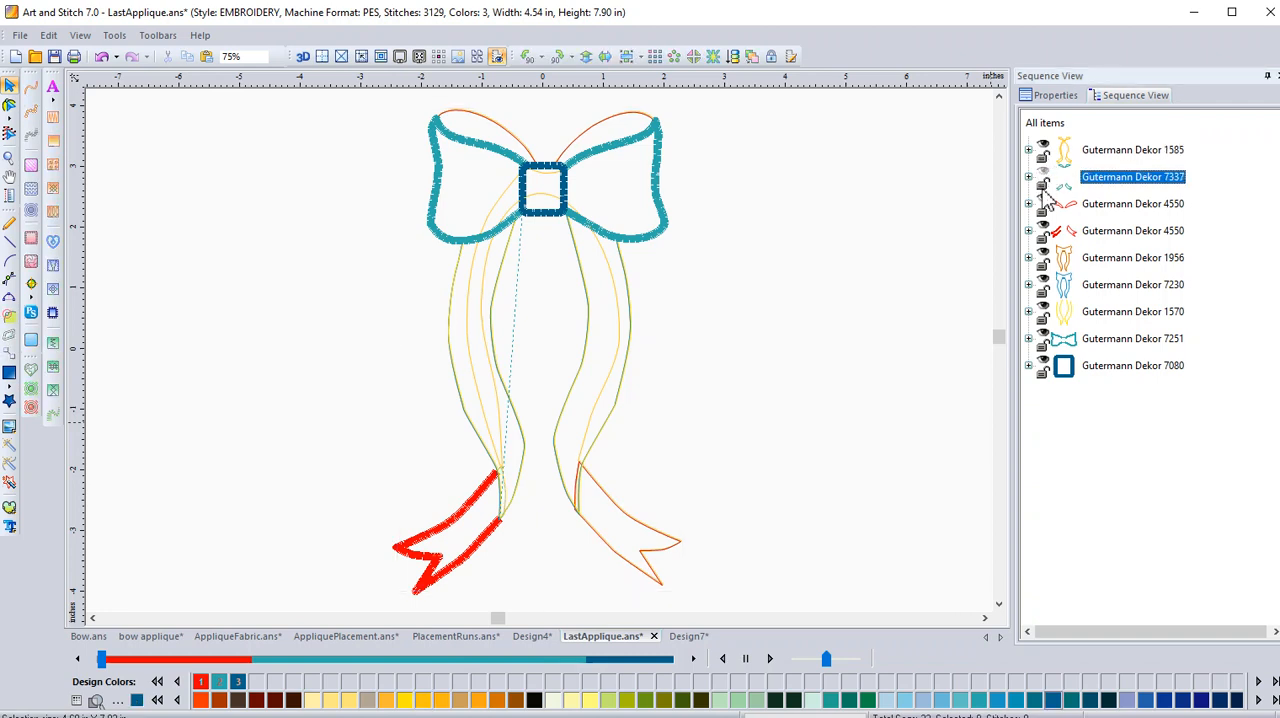
pyautogui.click(1043, 200)
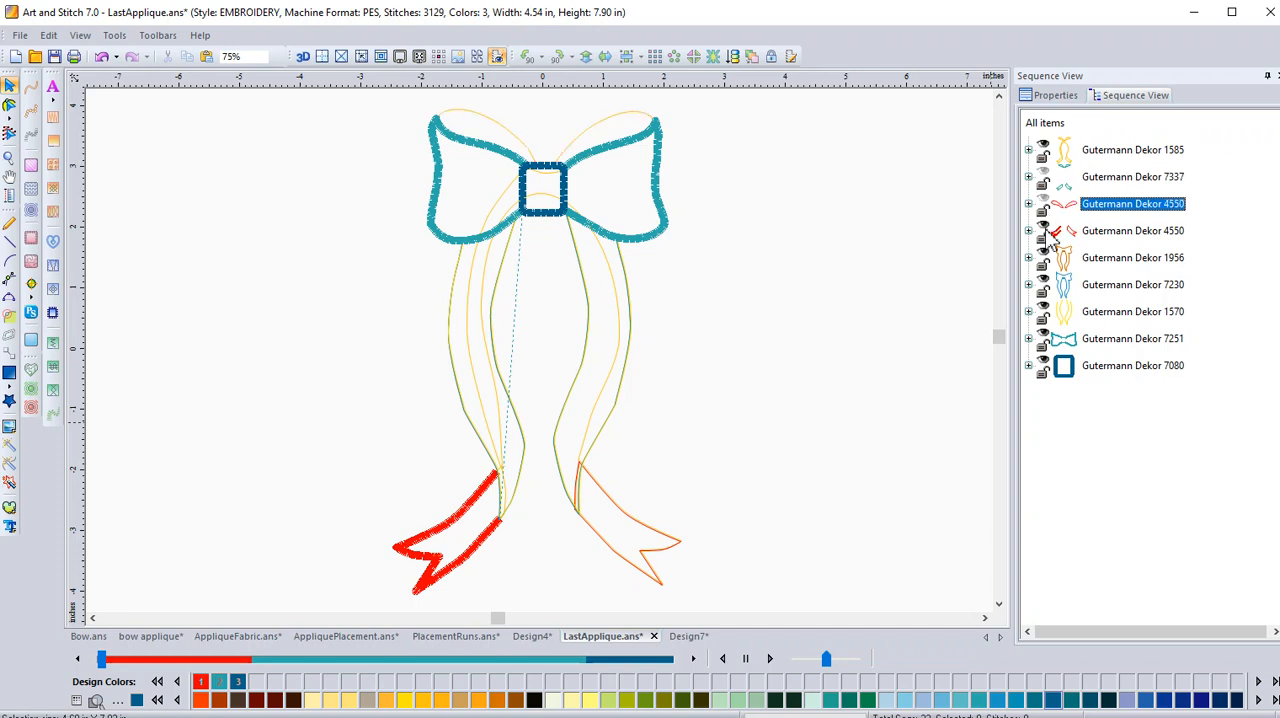
pyautogui.click(1044, 228)
pyautogui.click(1043, 254)
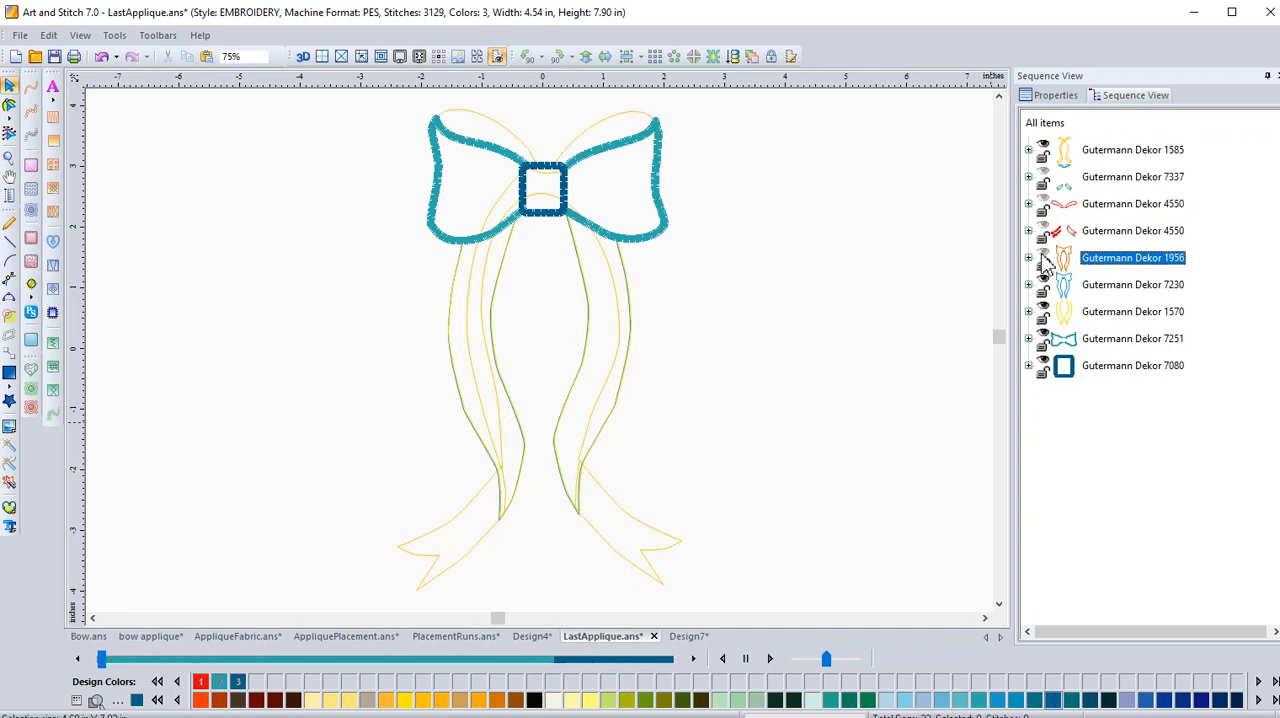
pyautogui.click(1043, 282)
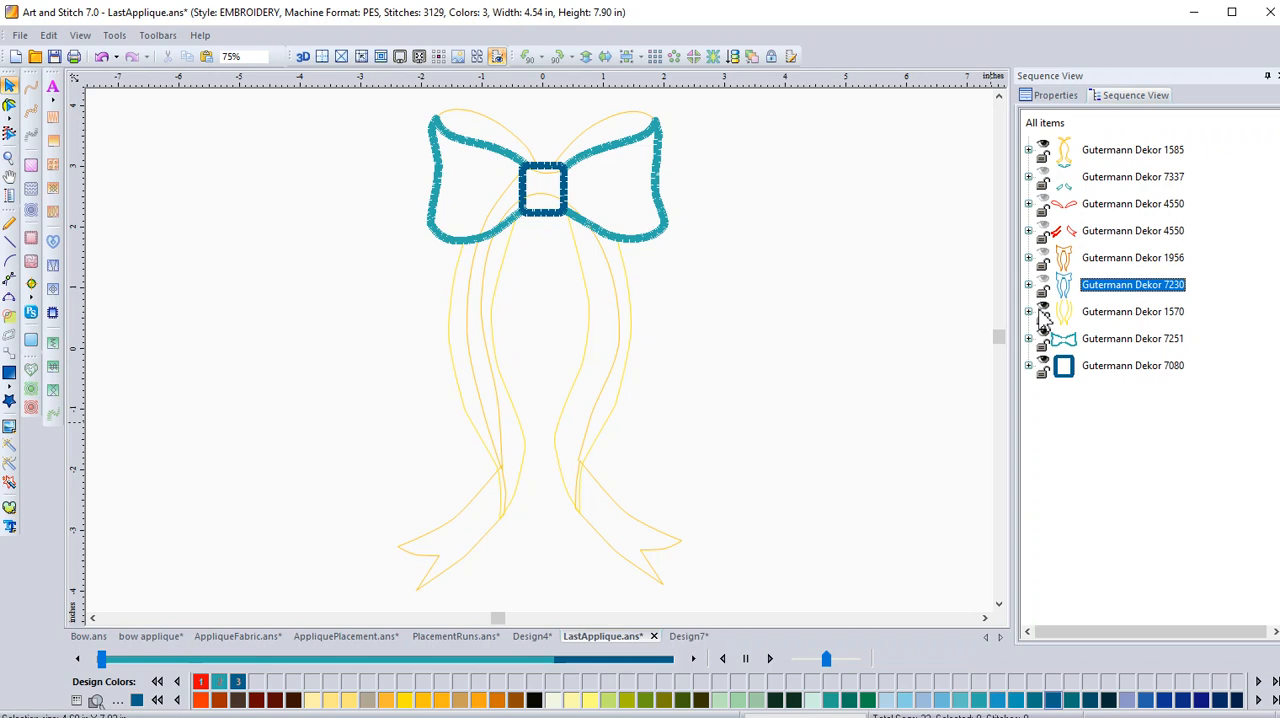
pyautogui.click(1043, 311)
pyautogui.click(1043, 338)
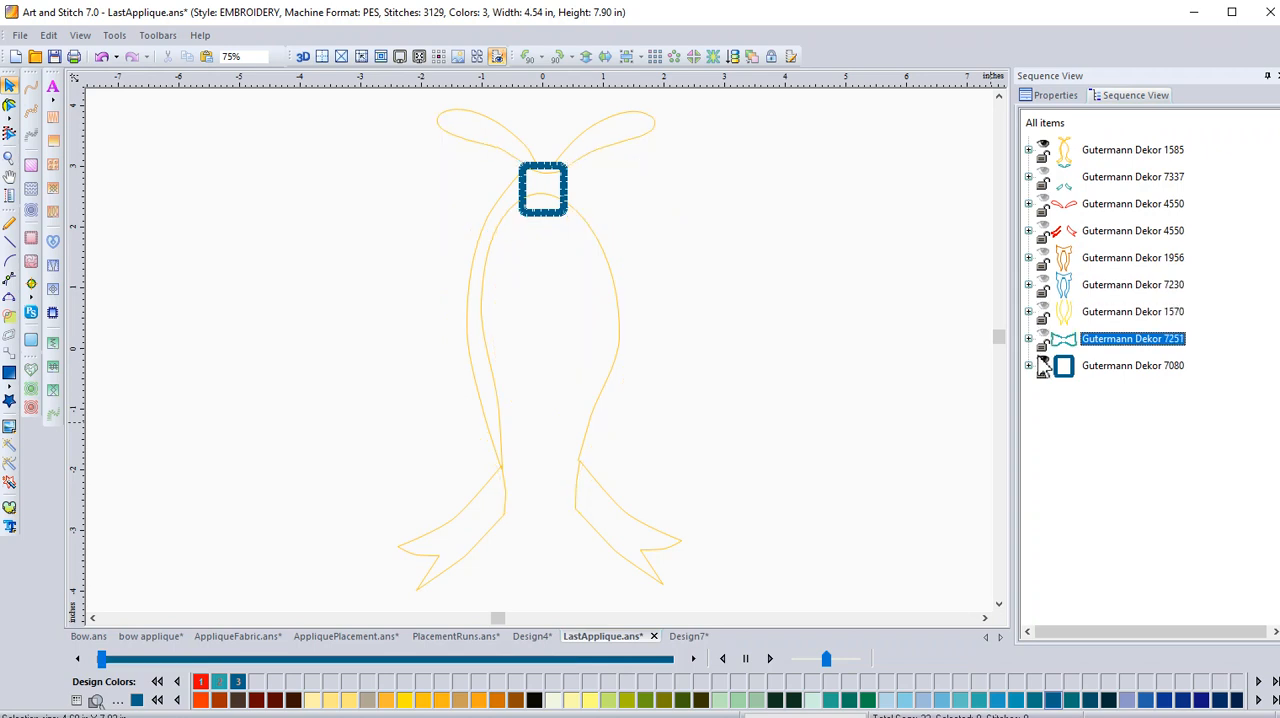
pyautogui.click(1043, 366)
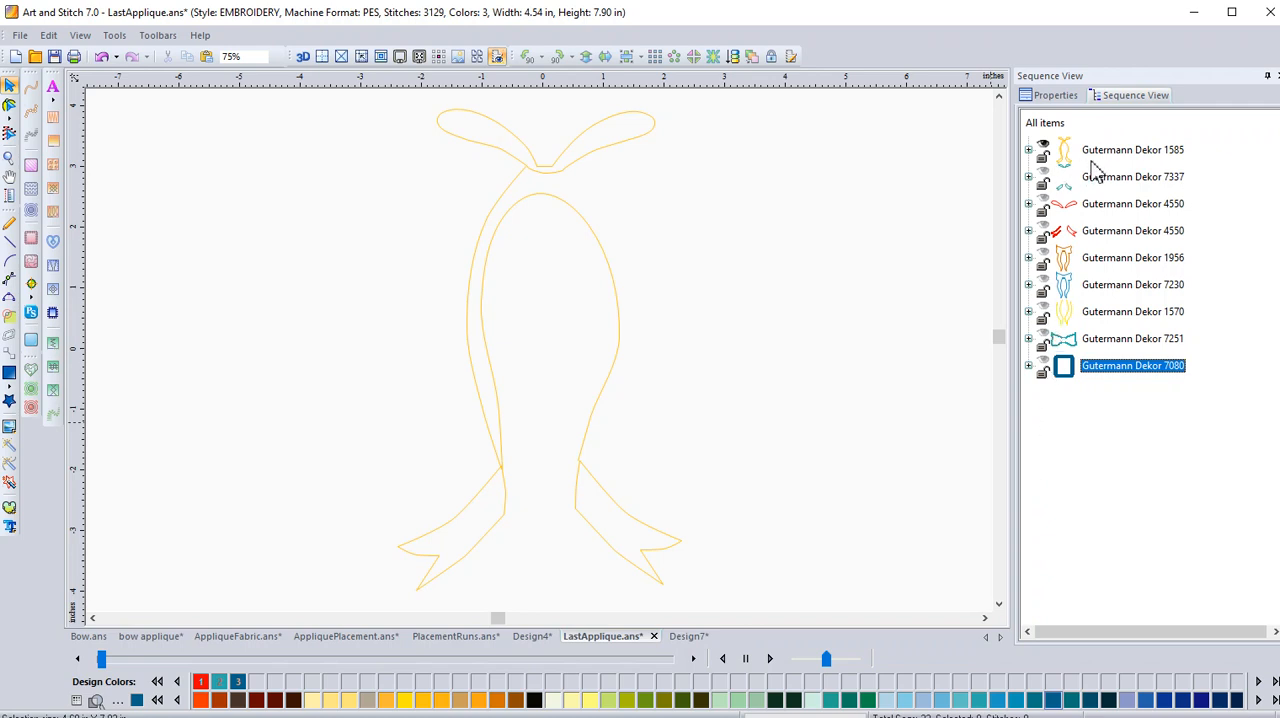
# Show the Gutermann Dekor 7337 group and the loops' Gutermann Dekor 4550 group, and expand the 1585 and loops' 4550 groups.
pyautogui.click(1028, 150)
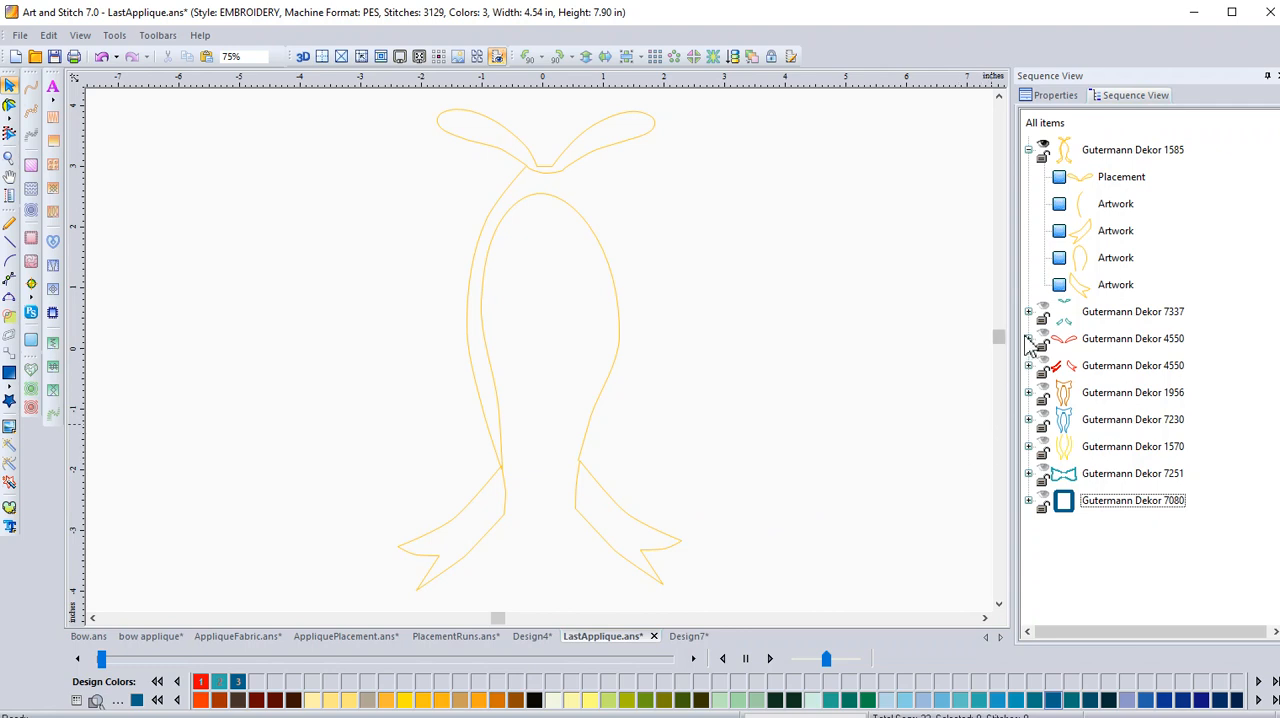
pyautogui.click(1044, 310)
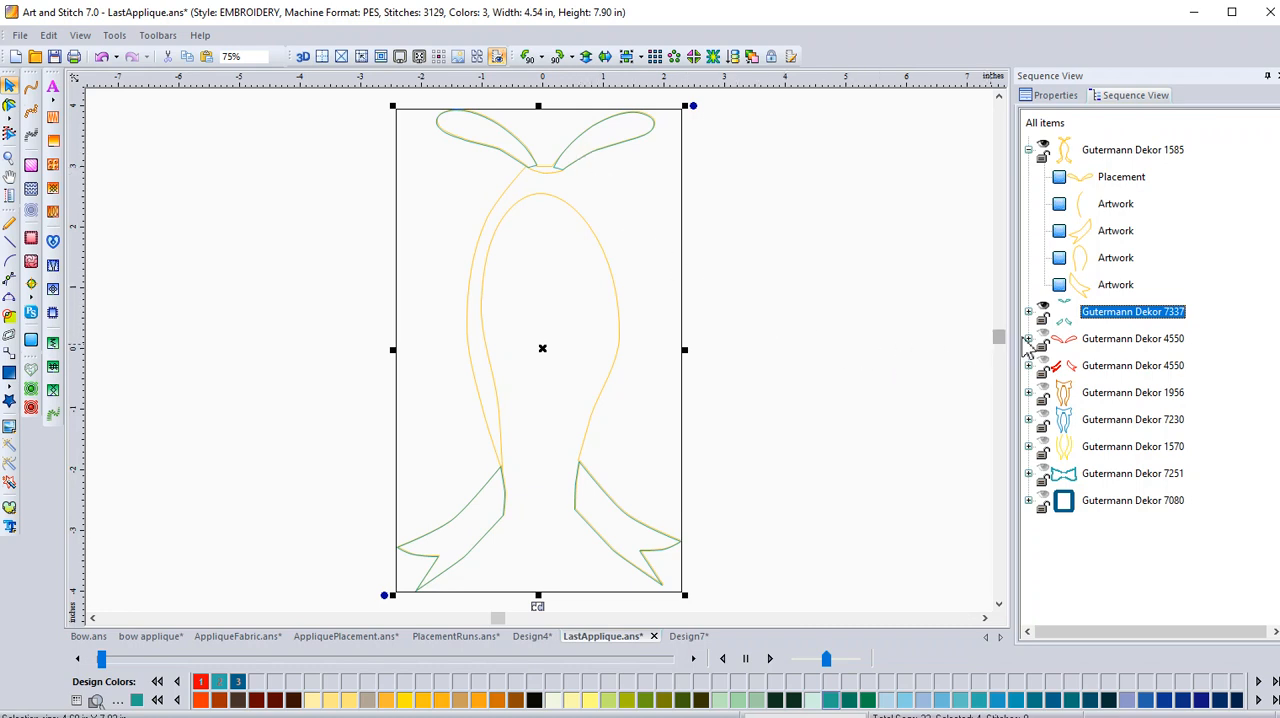
pyautogui.click(1046, 340)
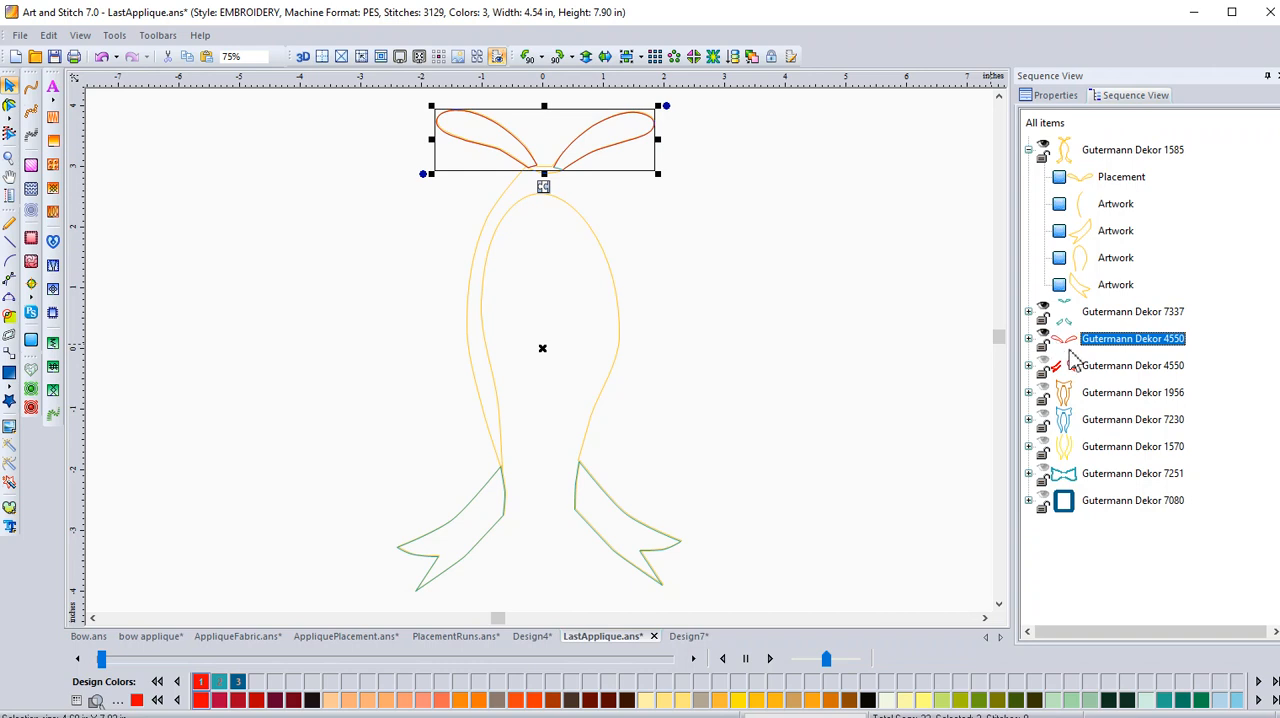
pyautogui.click(1029, 339)
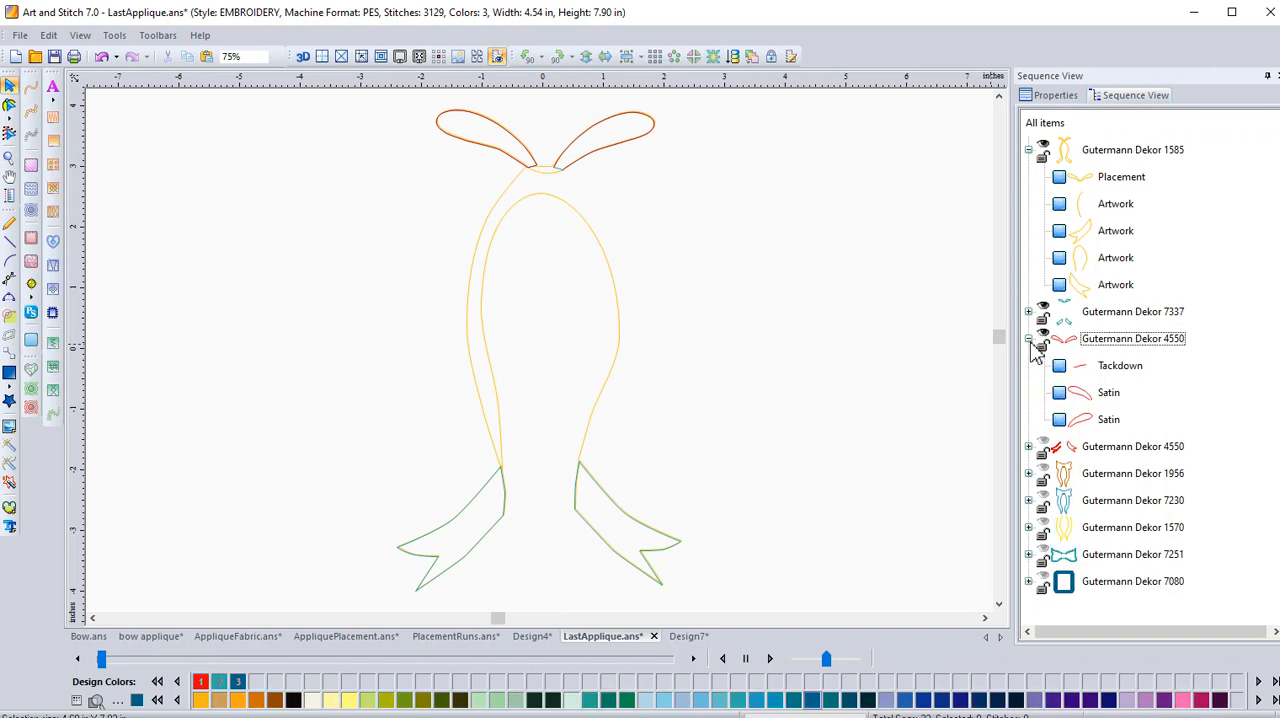
# Reorder the Tackdown item so it sits between the two Satin items in the loops' Gutermann Dekor 4550 group.
pyautogui.click(1081, 370)
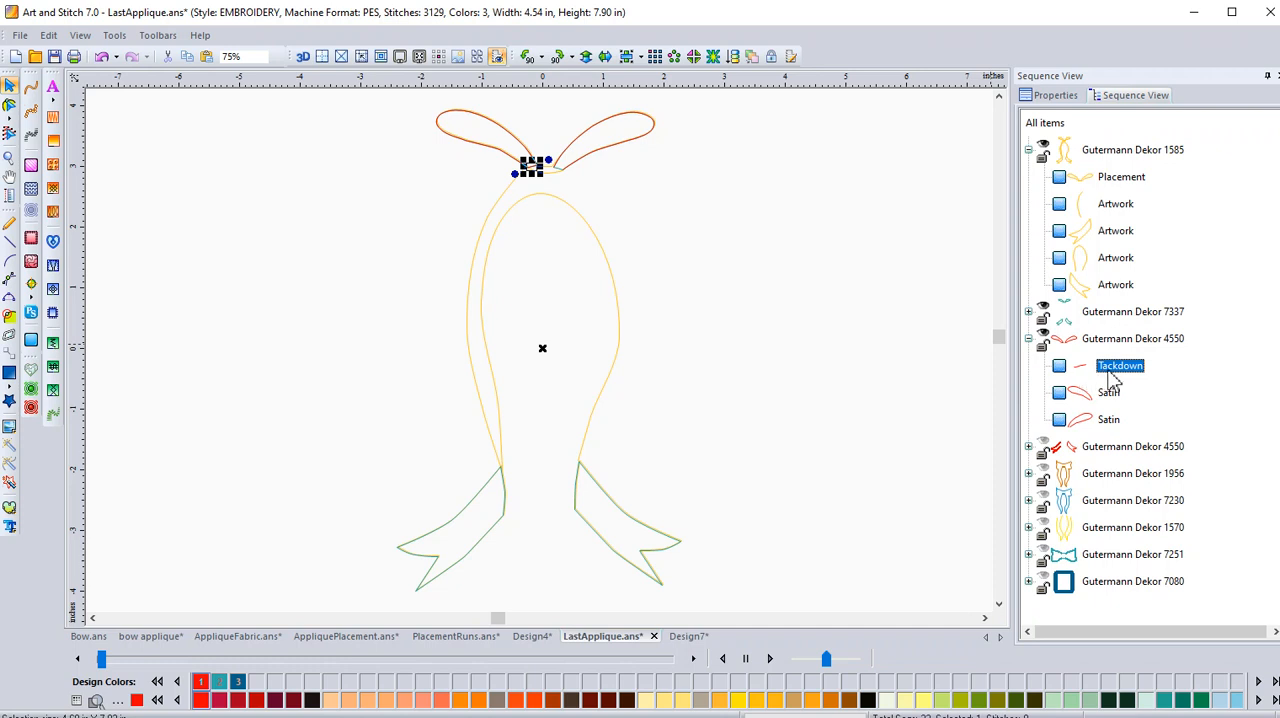
pyautogui.moveTo(1122, 375); pyautogui.dragTo(1113, 418)
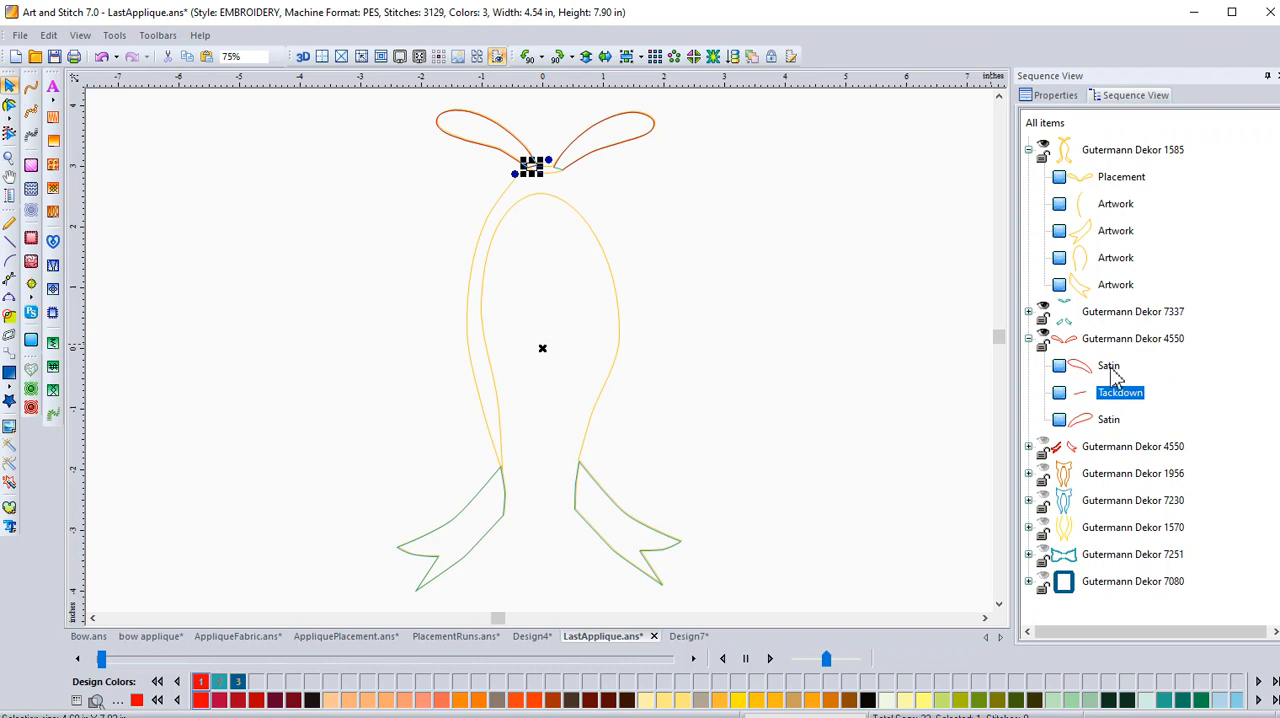
pyautogui.moveTo(1115, 398); pyautogui.dragTo(1098, 346)
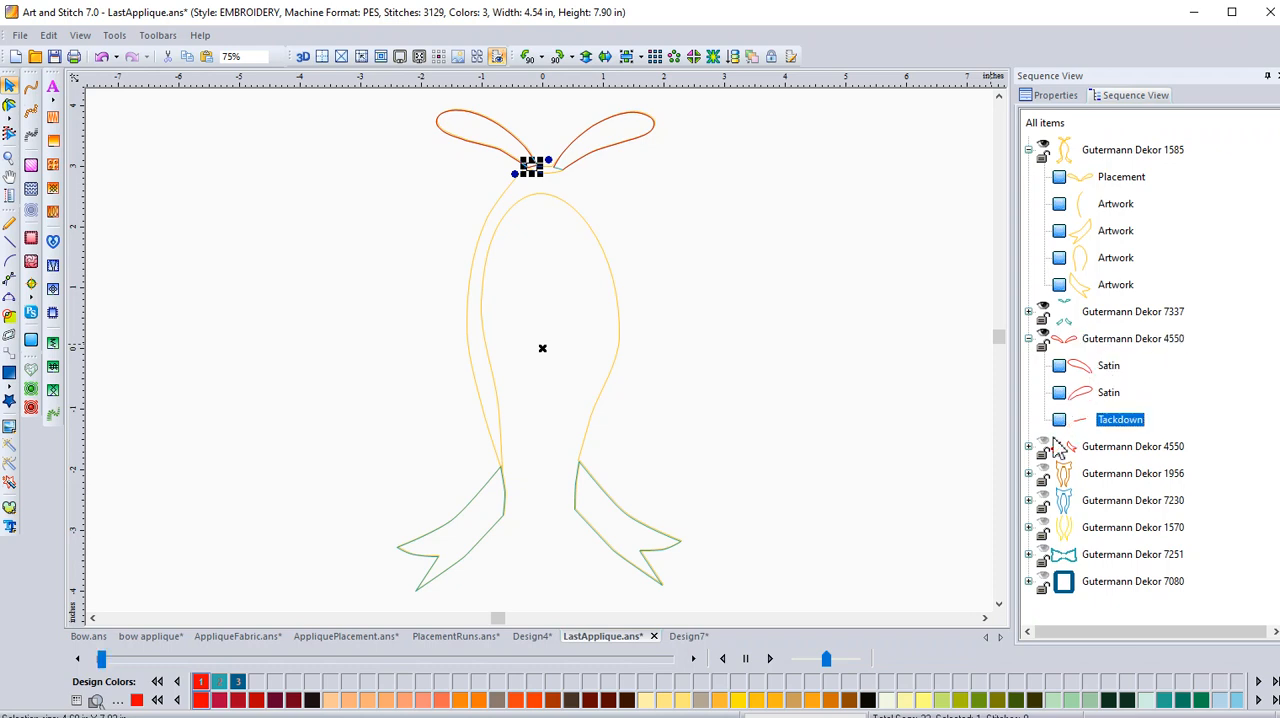
pyautogui.moveTo(1102, 421); pyautogui.dragTo(1102, 364)
pyautogui.click(1127, 422)
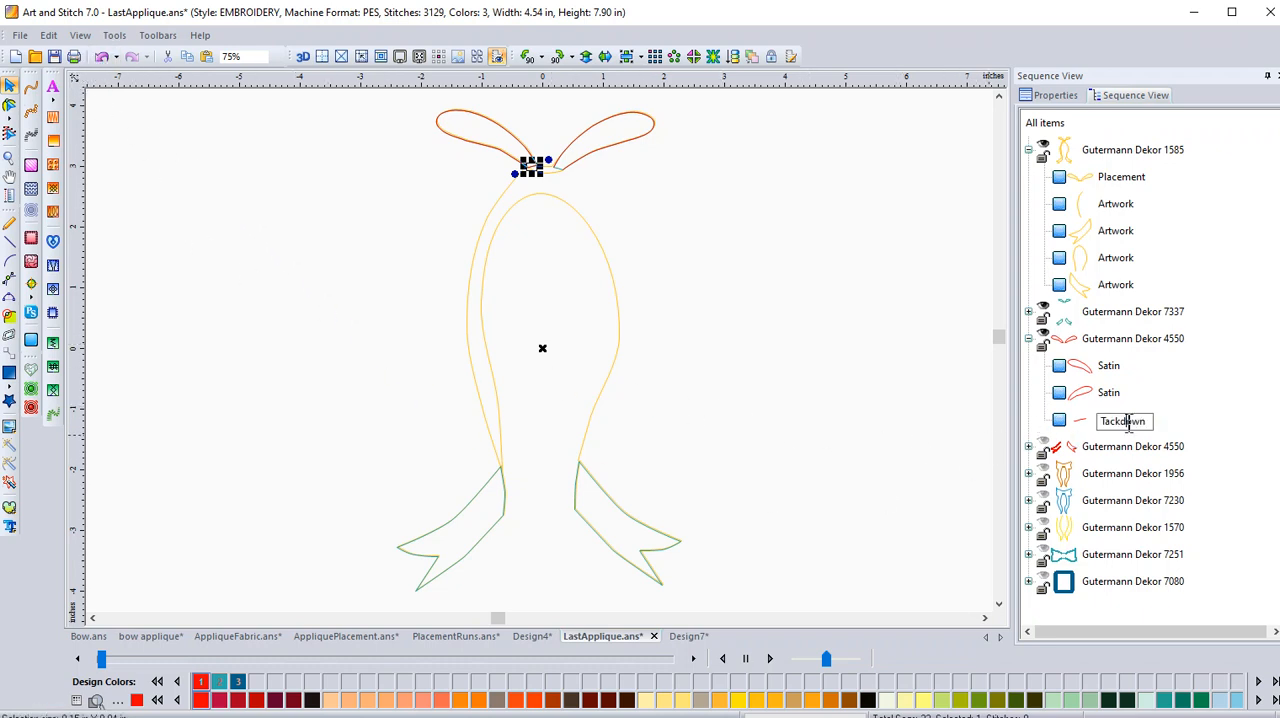
pyautogui.doubleClick(1120, 424)
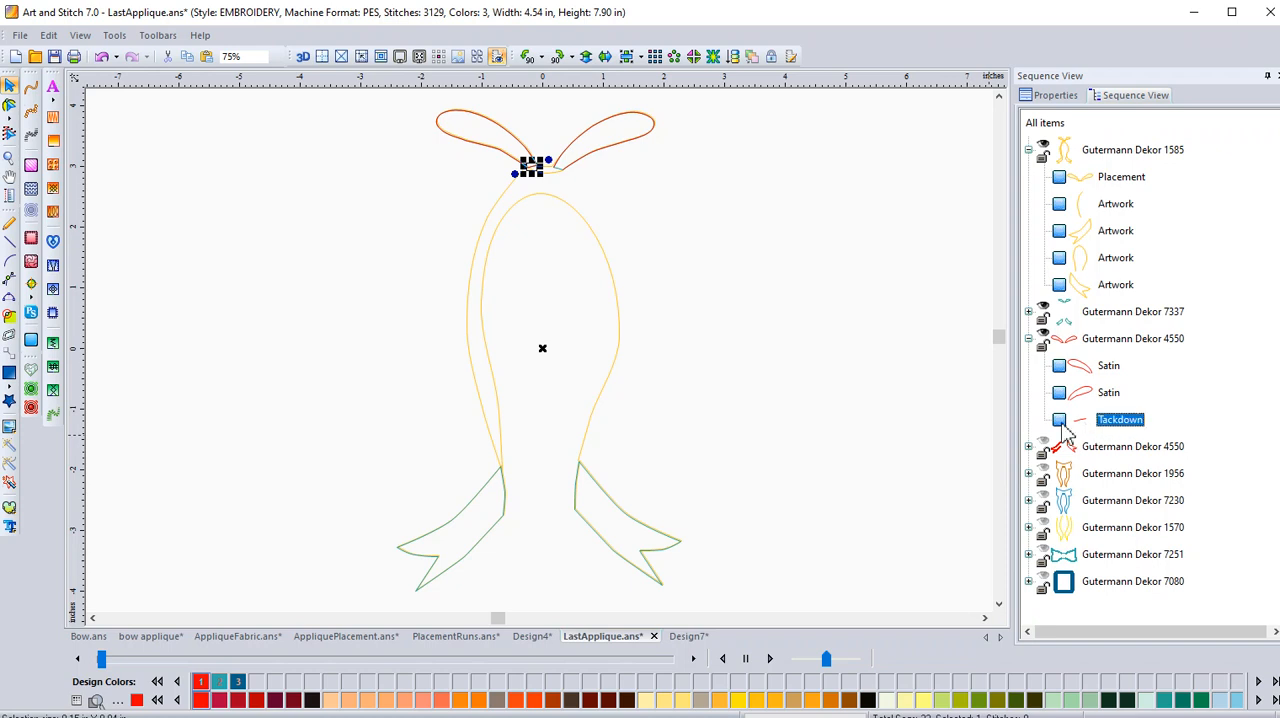
pyautogui.moveTo(1112, 430); pyautogui.dragTo(1096, 385)
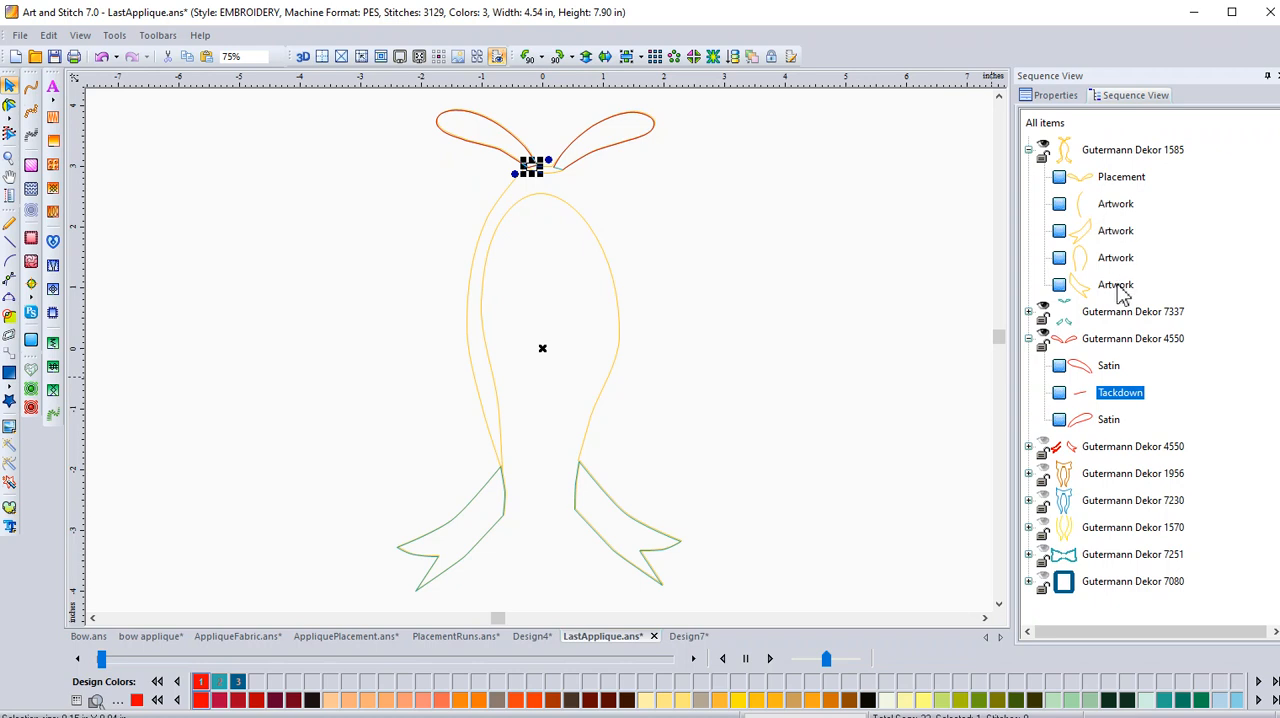
# Expand the Gutermann Dekor 7337 group and examine its items together with the Placement item in the Gutermann Dekor 1585 group.
pyautogui.click(1028, 311)
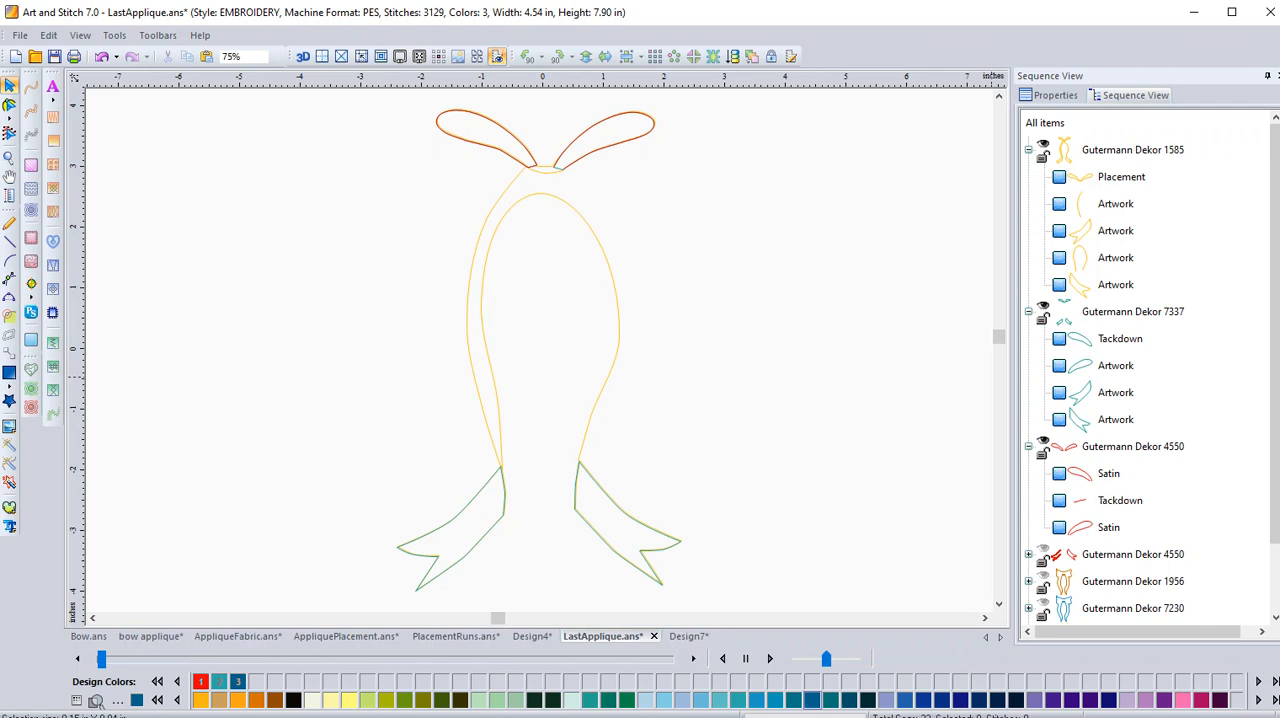
pyautogui.click(1121, 177)
pyautogui.press('Escape')
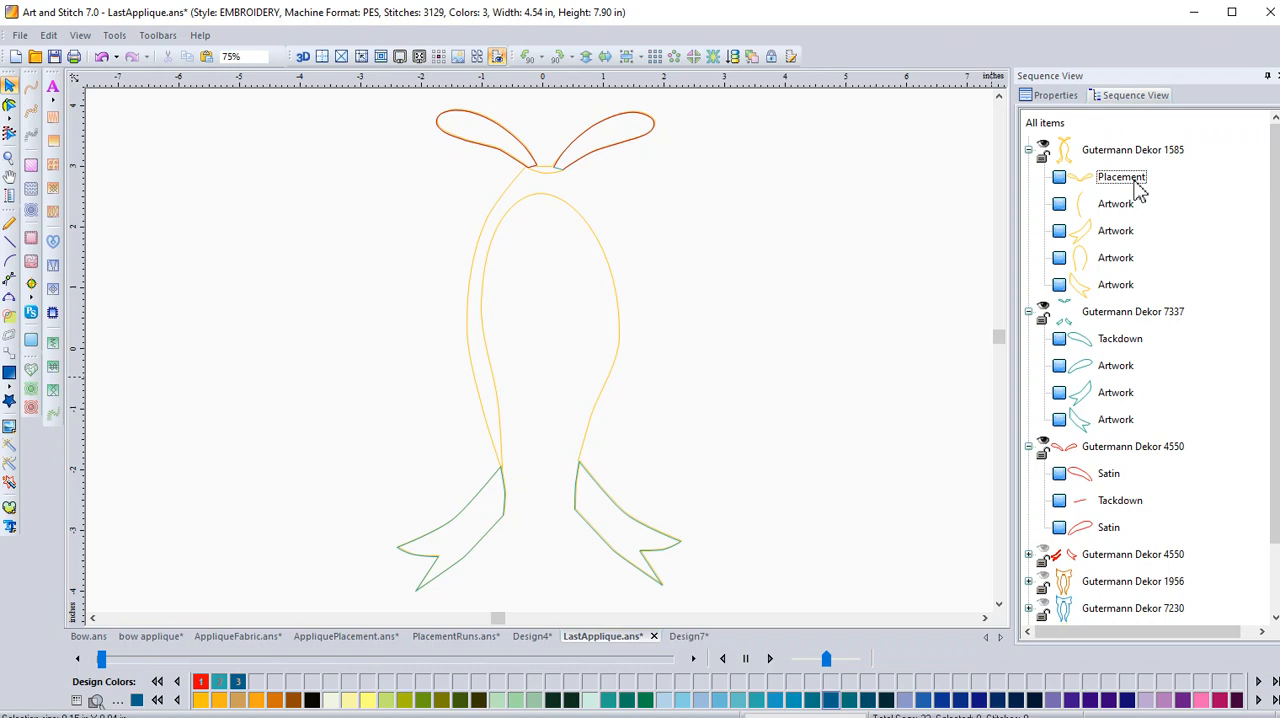
# Apply running stitches to the Placement item and all Artwork items in the Gutermann Dekor 1585 group.
pyautogui.click(1130, 207)
pyautogui.press('Escape')
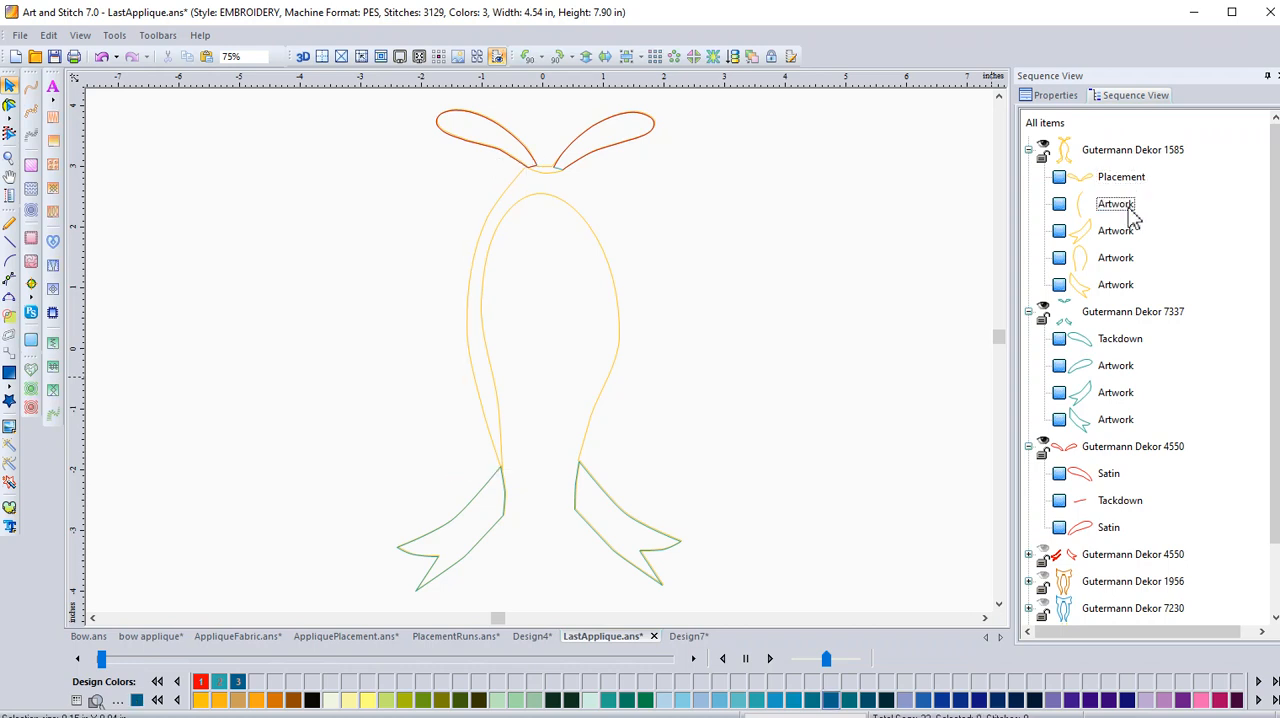
pyautogui.click(1131, 214)
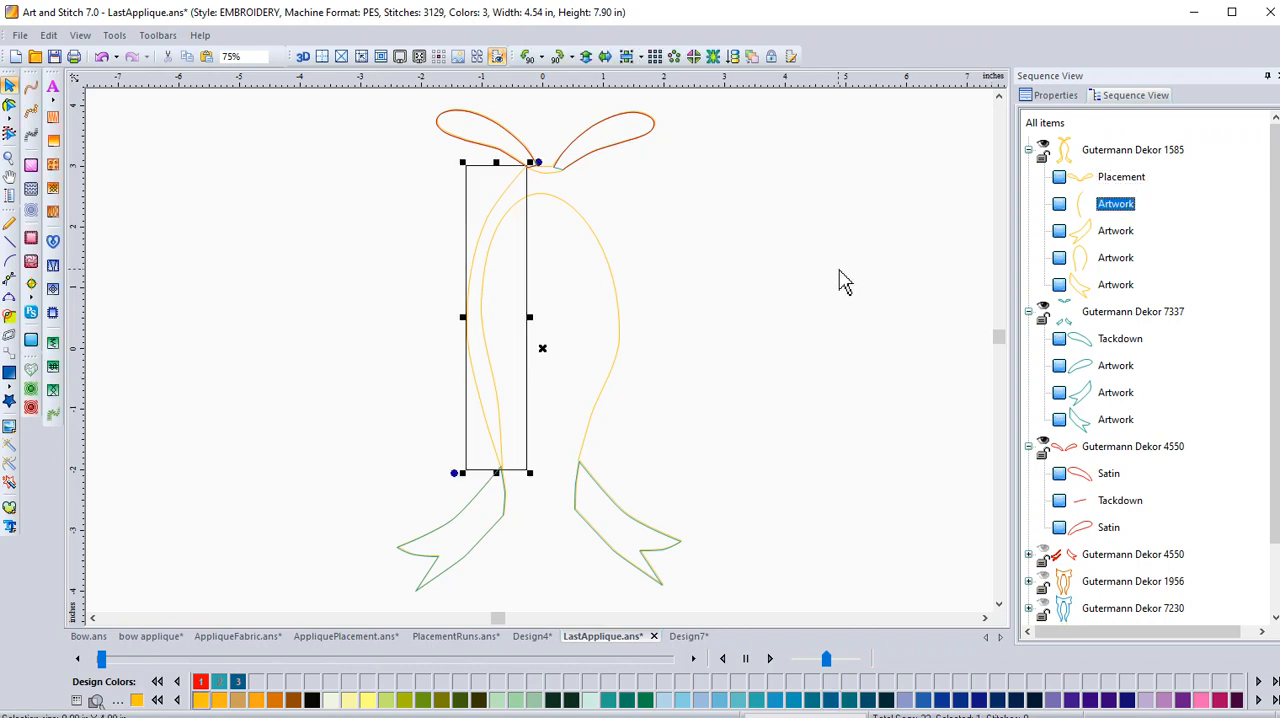
pyautogui.press('Escape')
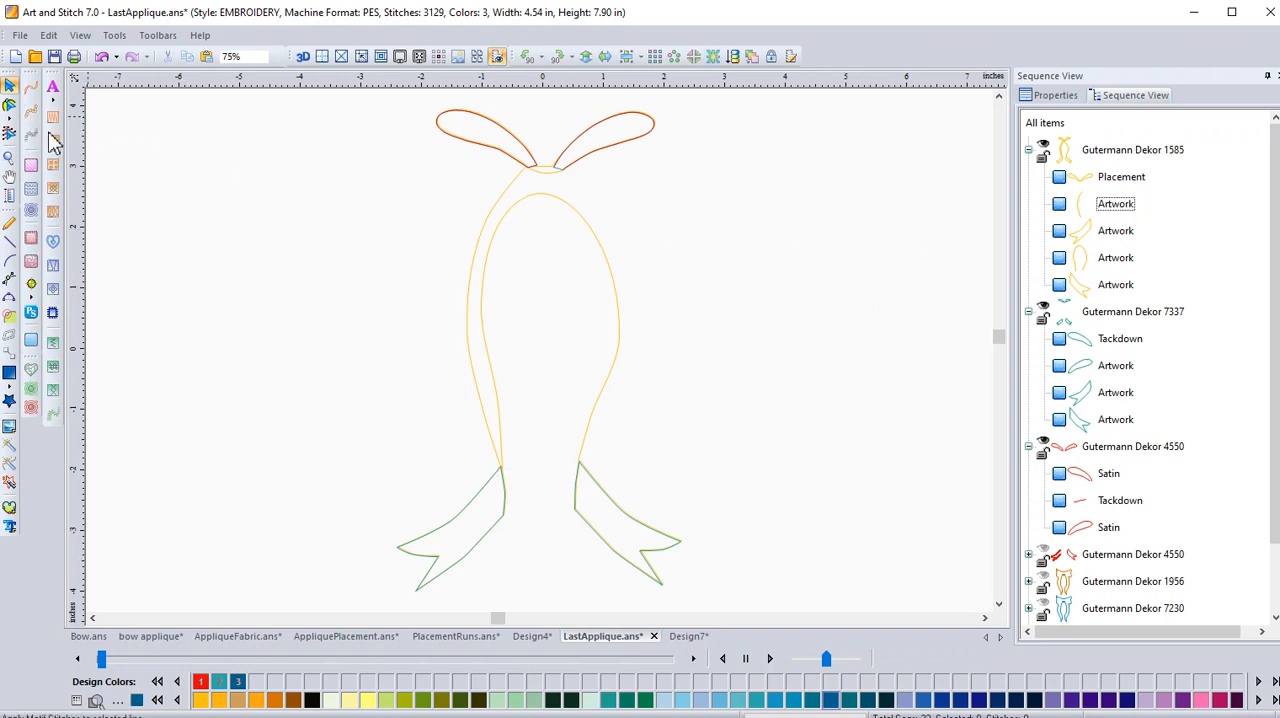
pyautogui.click(152, 212)
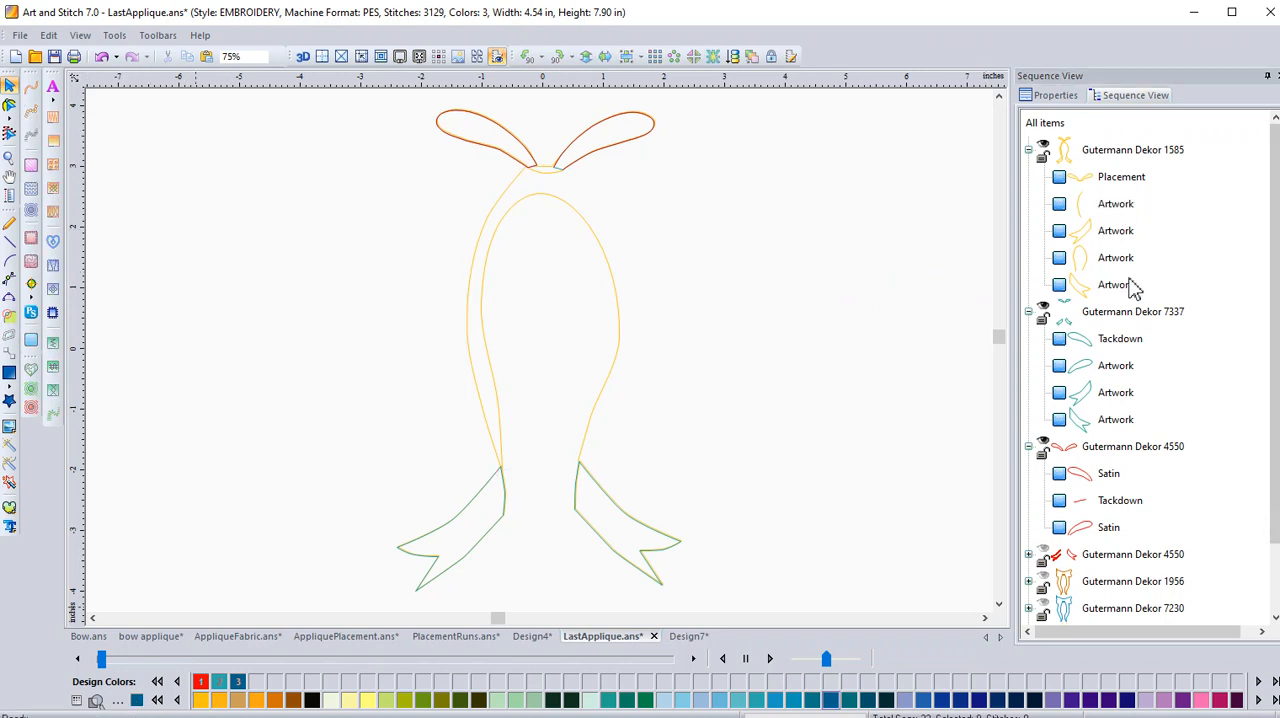
pyautogui.click(1123, 210)
pyautogui.press('Escape')
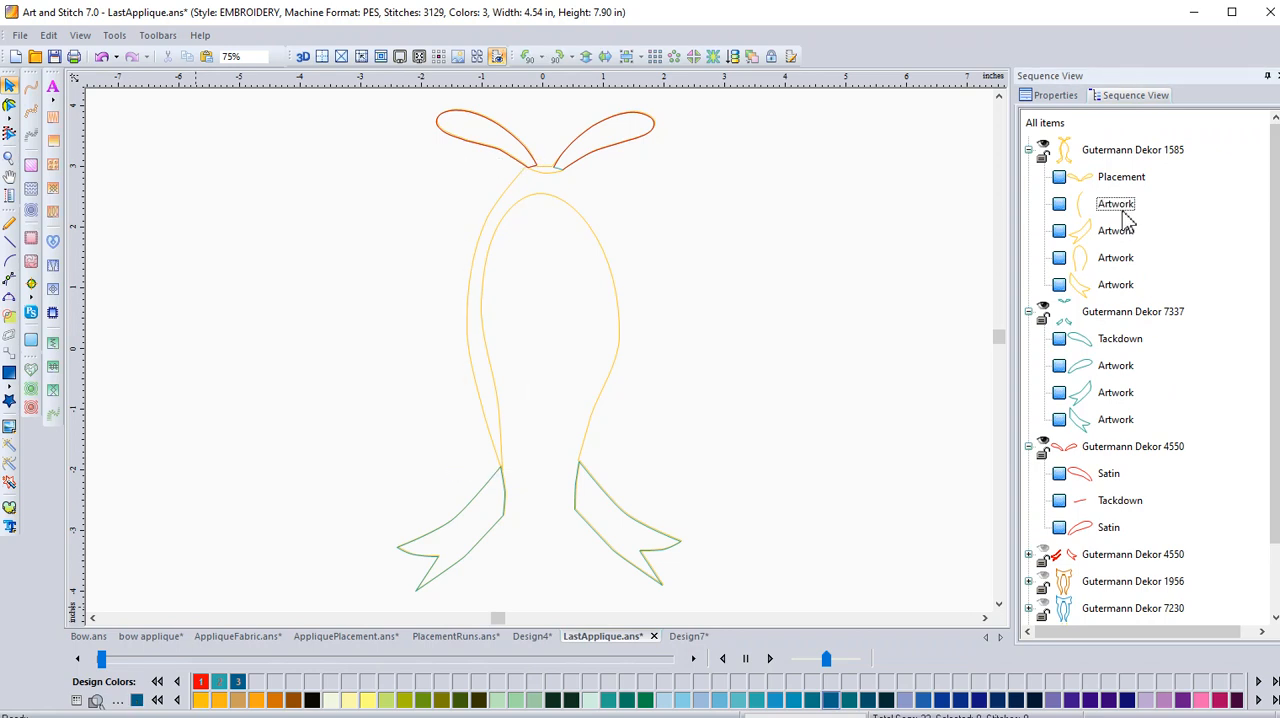
pyautogui.click(1132, 212)
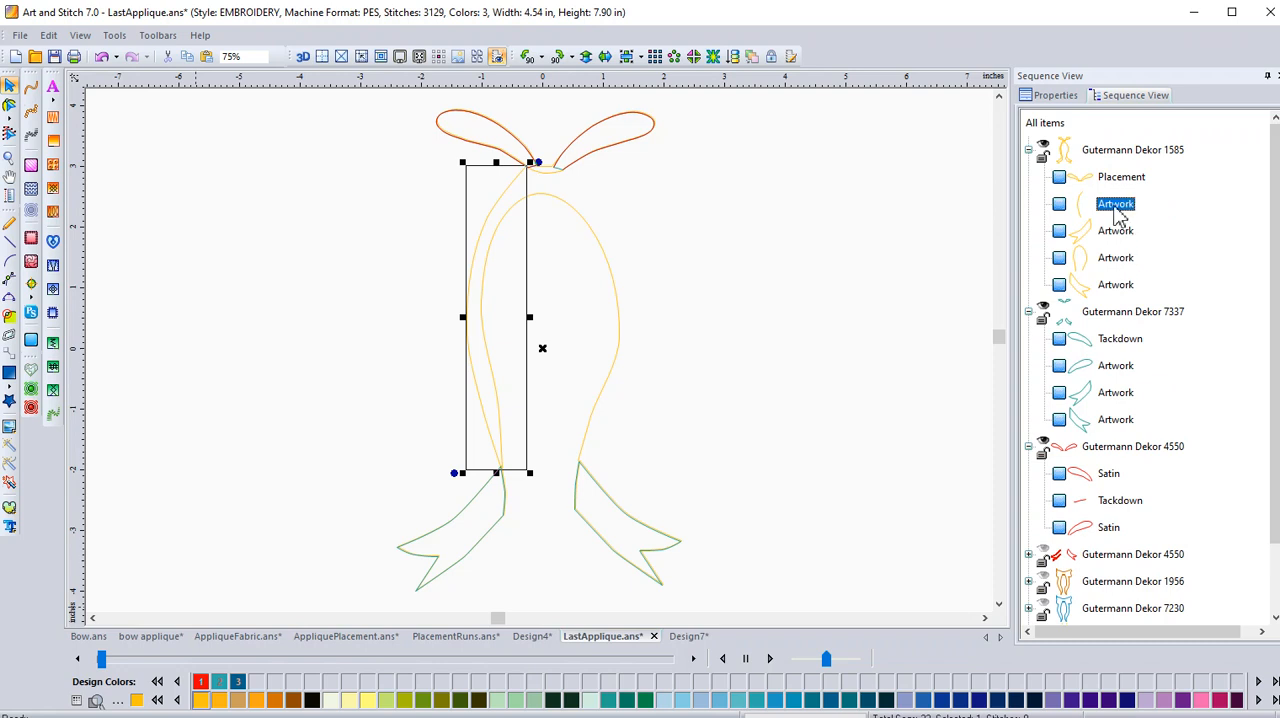
pyautogui.click(1120, 150)
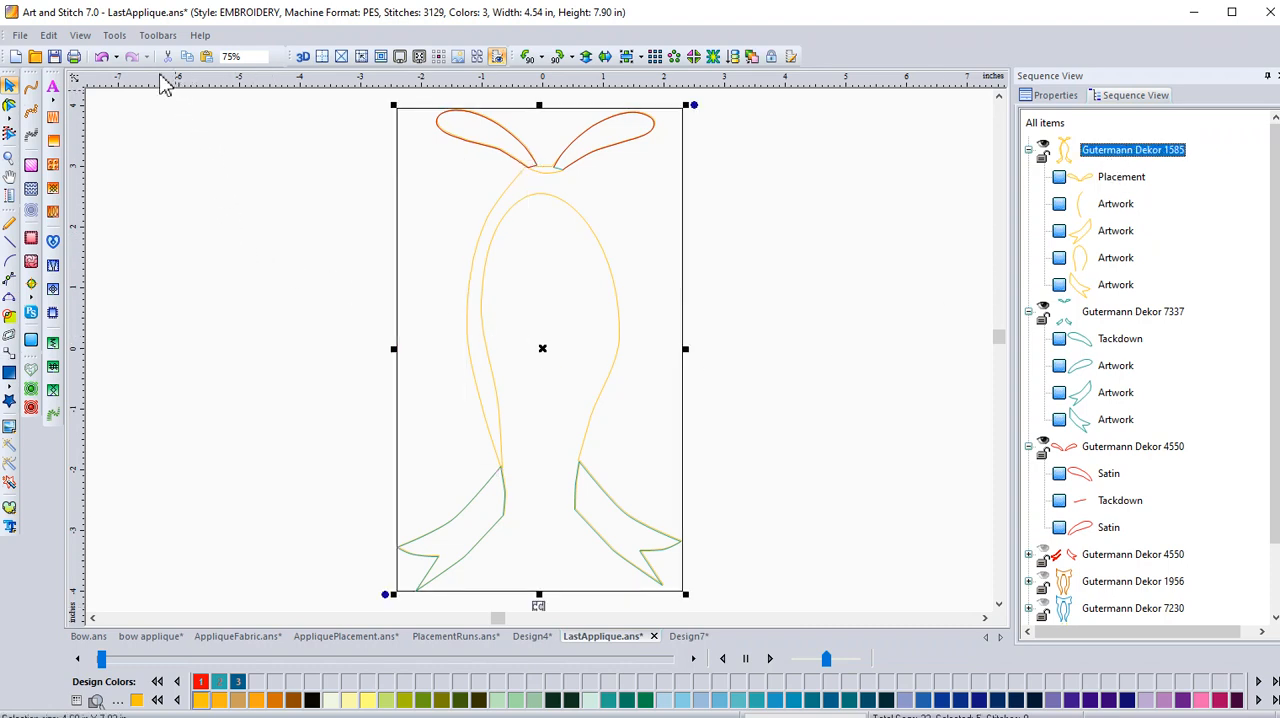
pyautogui.click(31, 88)
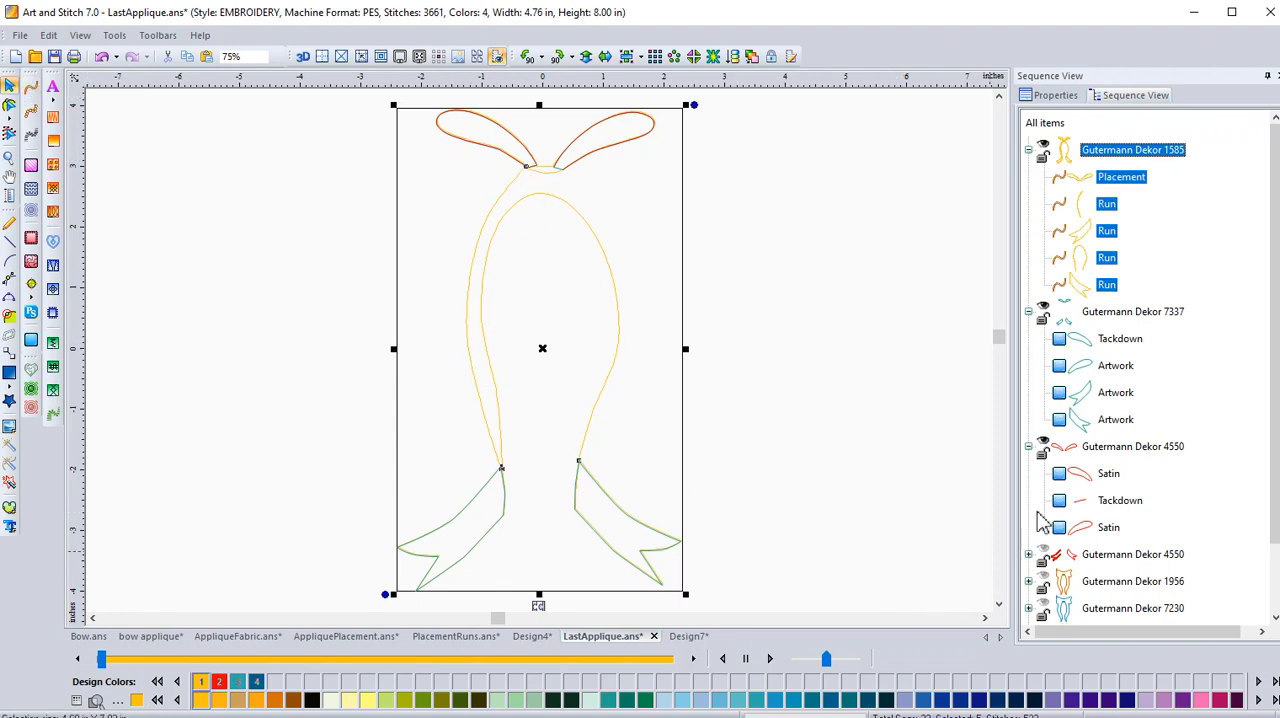
# Apply running stitches to the Tackdown item in Gutermann Dekor 7337 and satin stitches to the first Satin item in the loops' Gutermann Dekor 4550 group.
pyautogui.click(1112, 340)
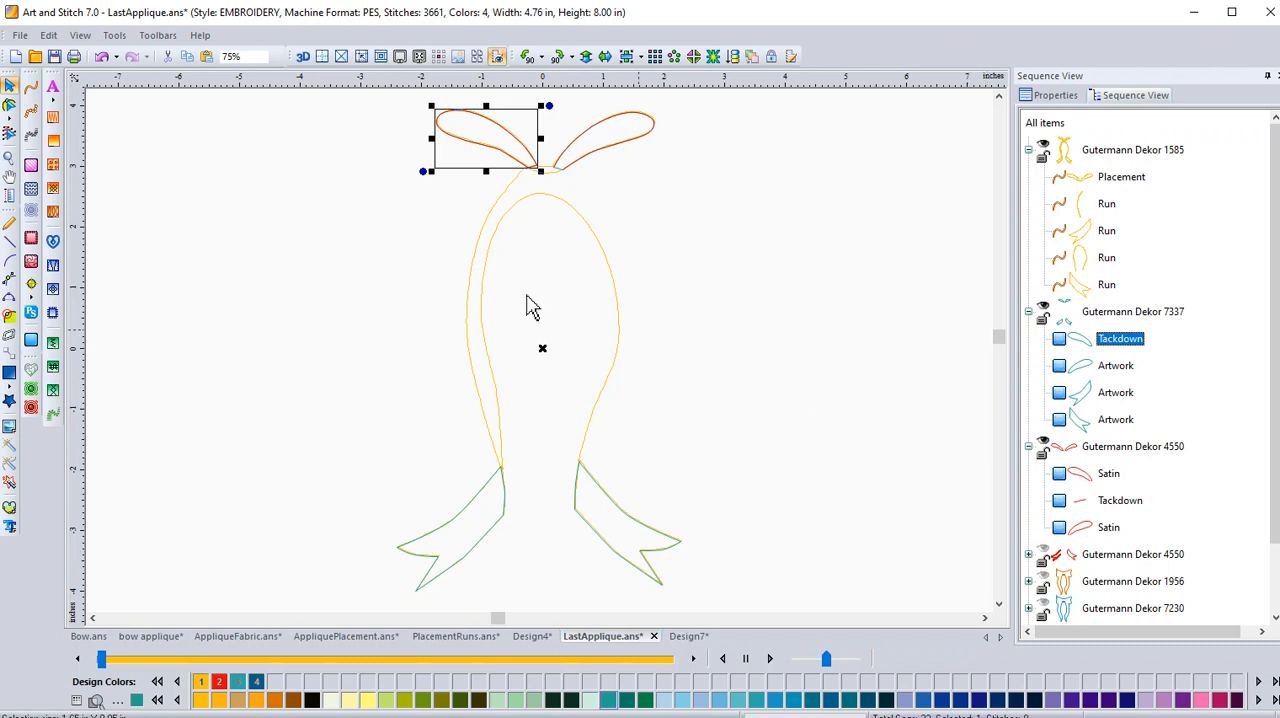
pyautogui.click(31, 88)
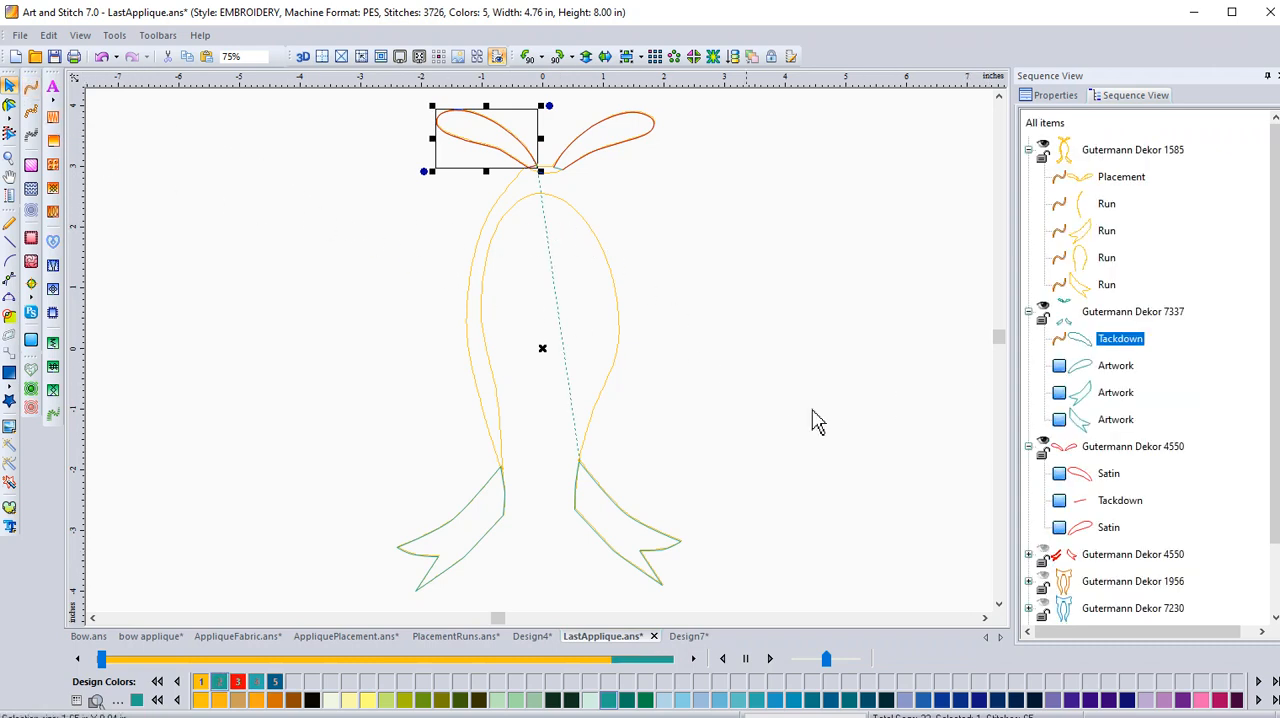
pyautogui.click(1109, 476)
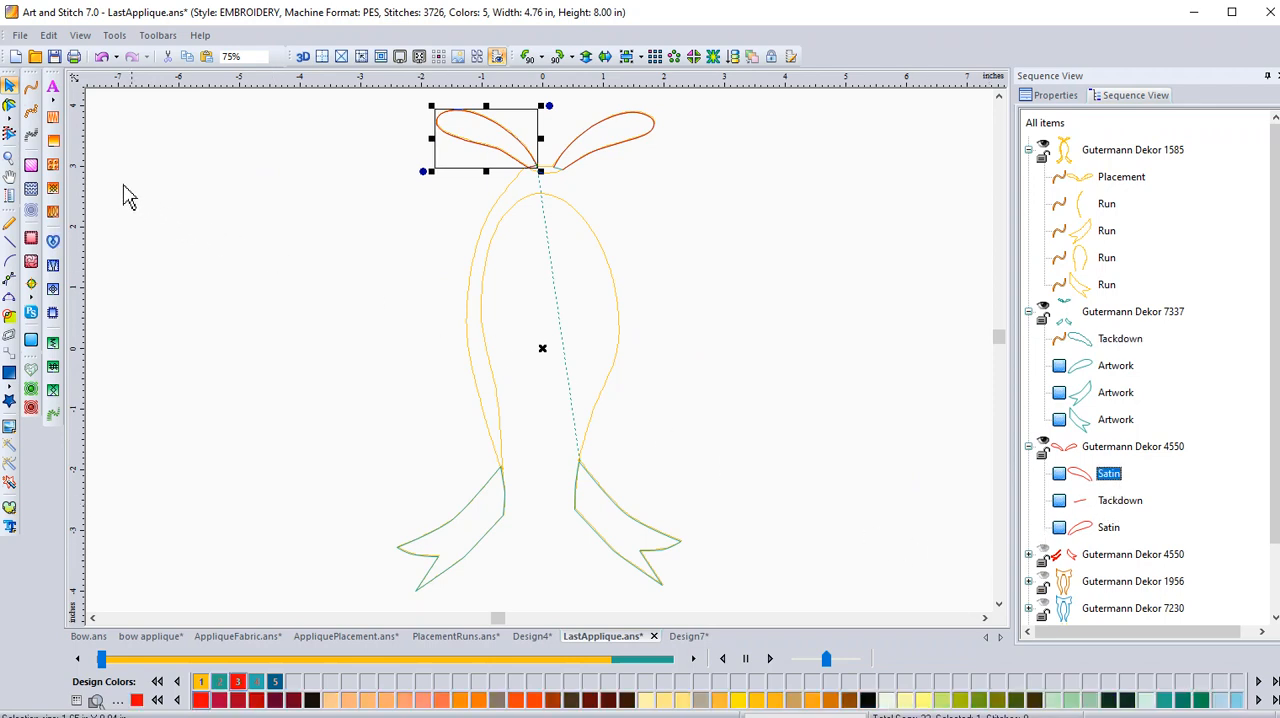
pyautogui.click(31, 136)
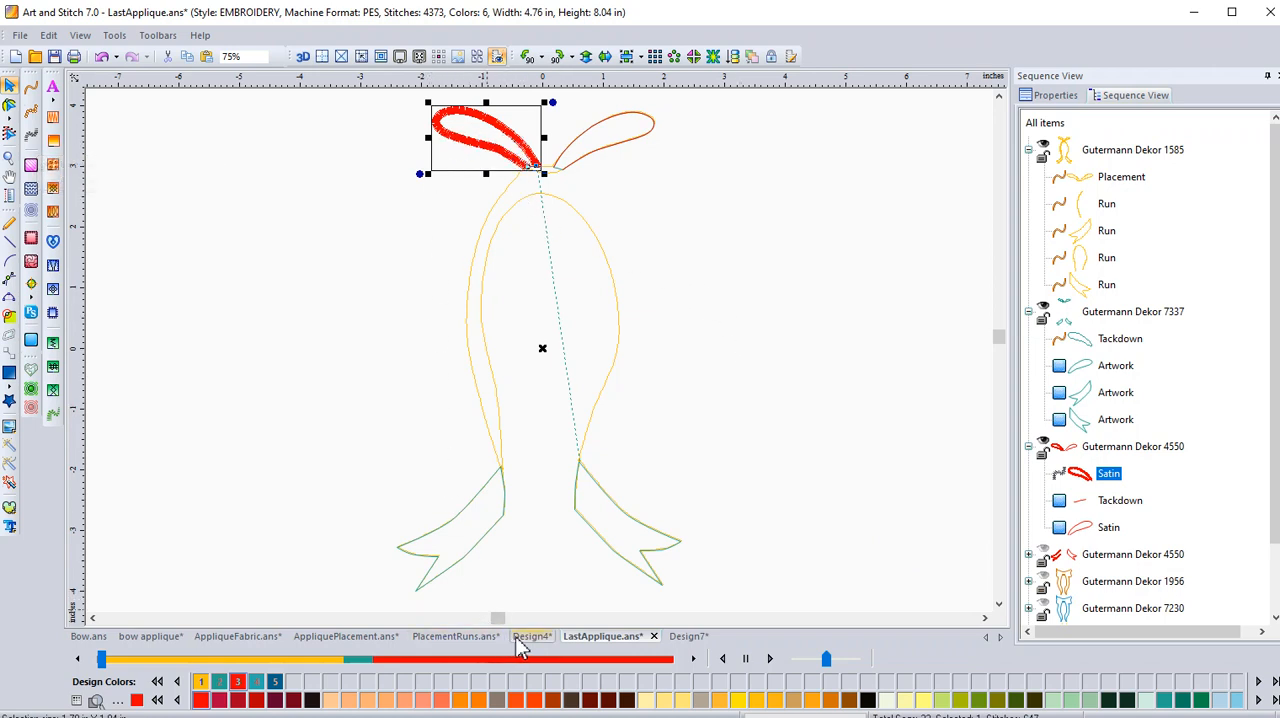
# Check Design4, return to LastApplique.ans, hide the loops' Gutermann Dekor 4550 group, and collapse that group and Gutermann Dekor 7337.
pyautogui.click(521, 642)
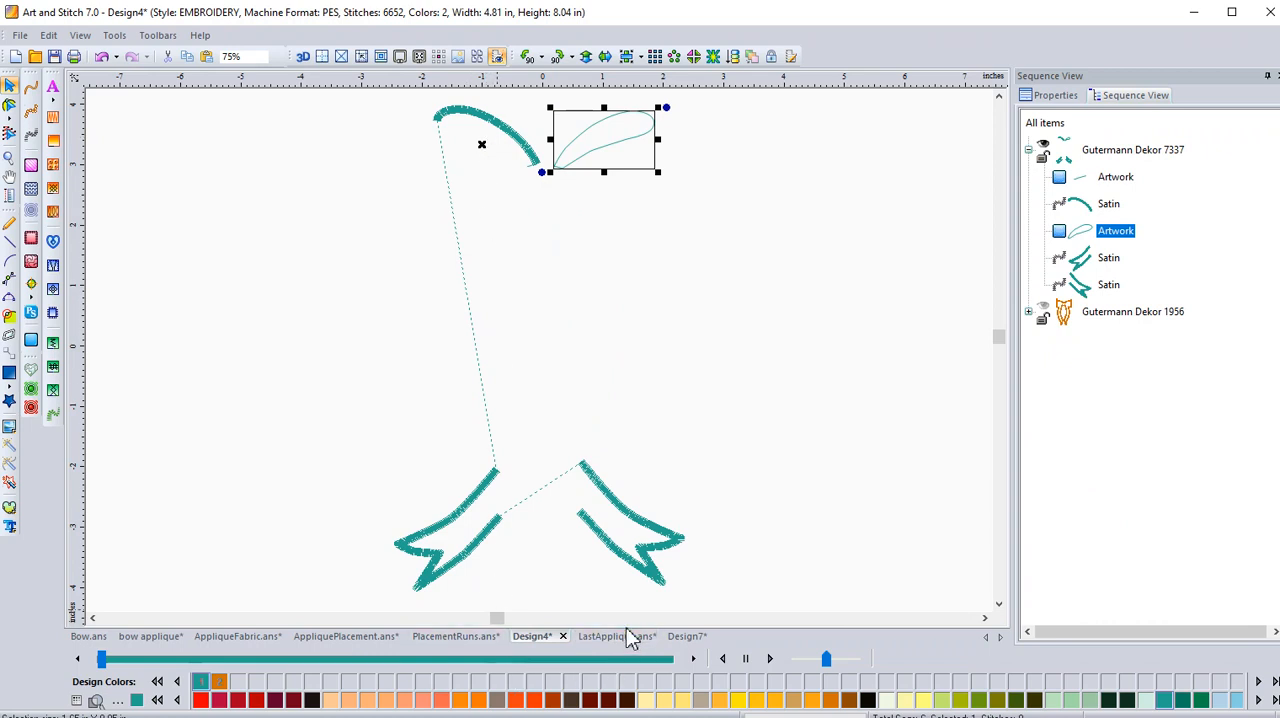
pyautogui.click(618, 642)
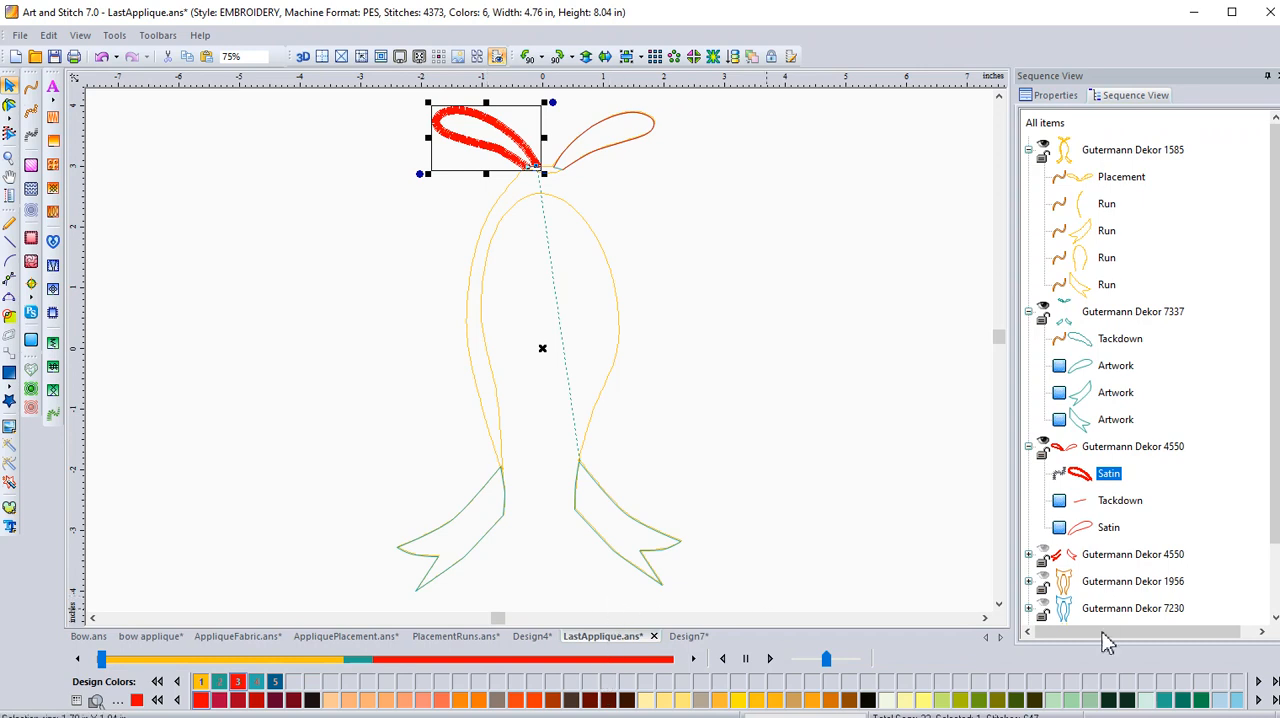
pyautogui.click(1044, 442)
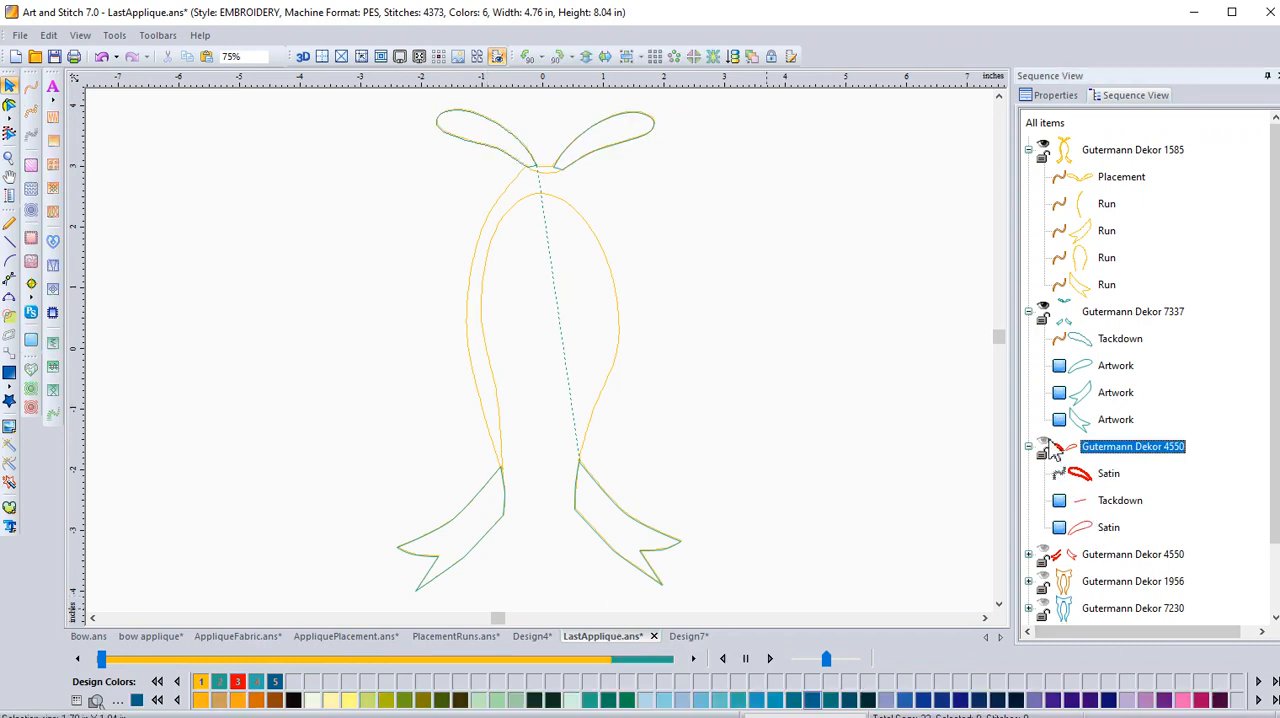
pyautogui.click(1028, 311)
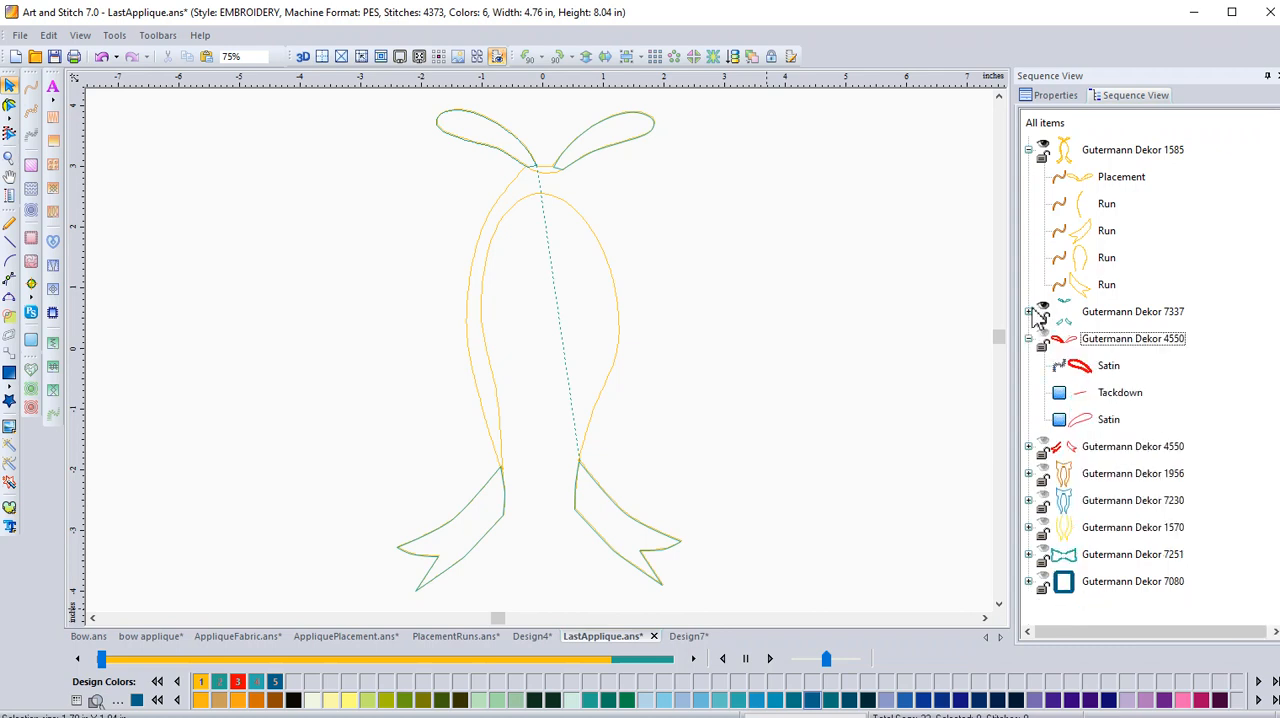
pyautogui.click(1028, 338)
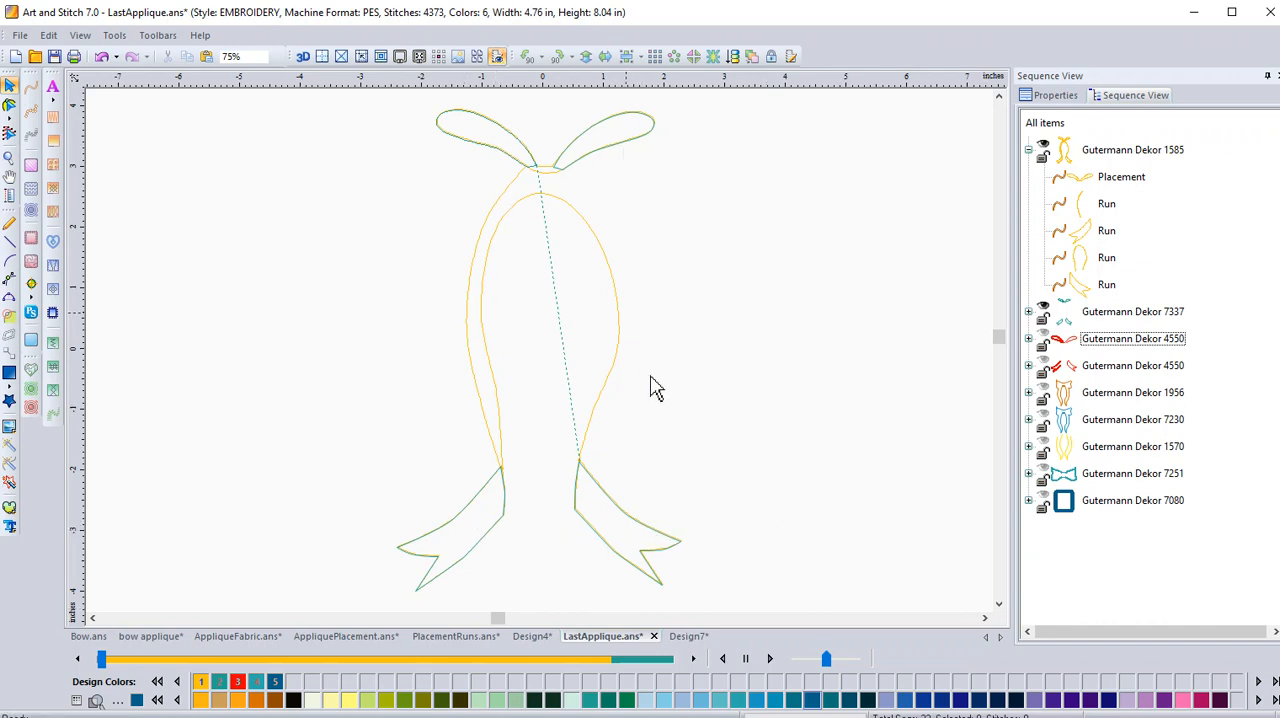
# Show and expand the Gutermann Dekor 1956 group with the Placement item and the Gutermann Dekor 7230 group with the Tackdown item.
pyautogui.click(1046, 395)
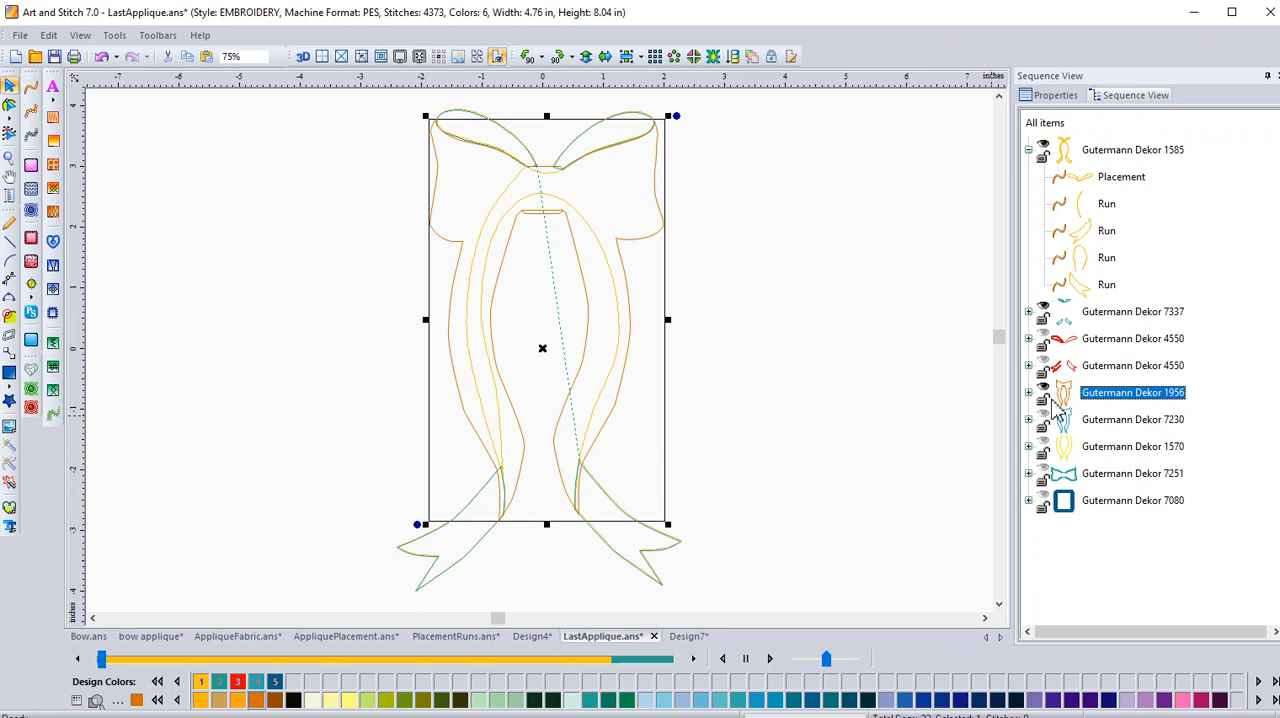
pyautogui.click(1029, 393)
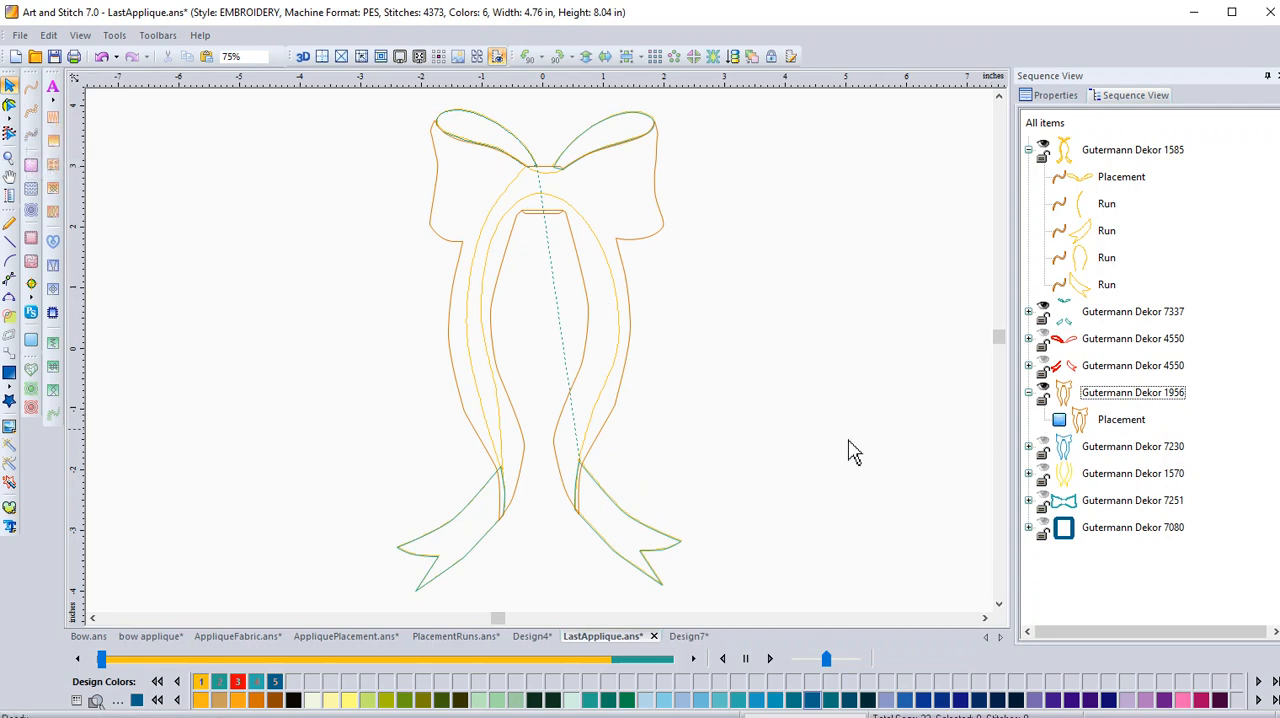
pyautogui.click(1139, 419)
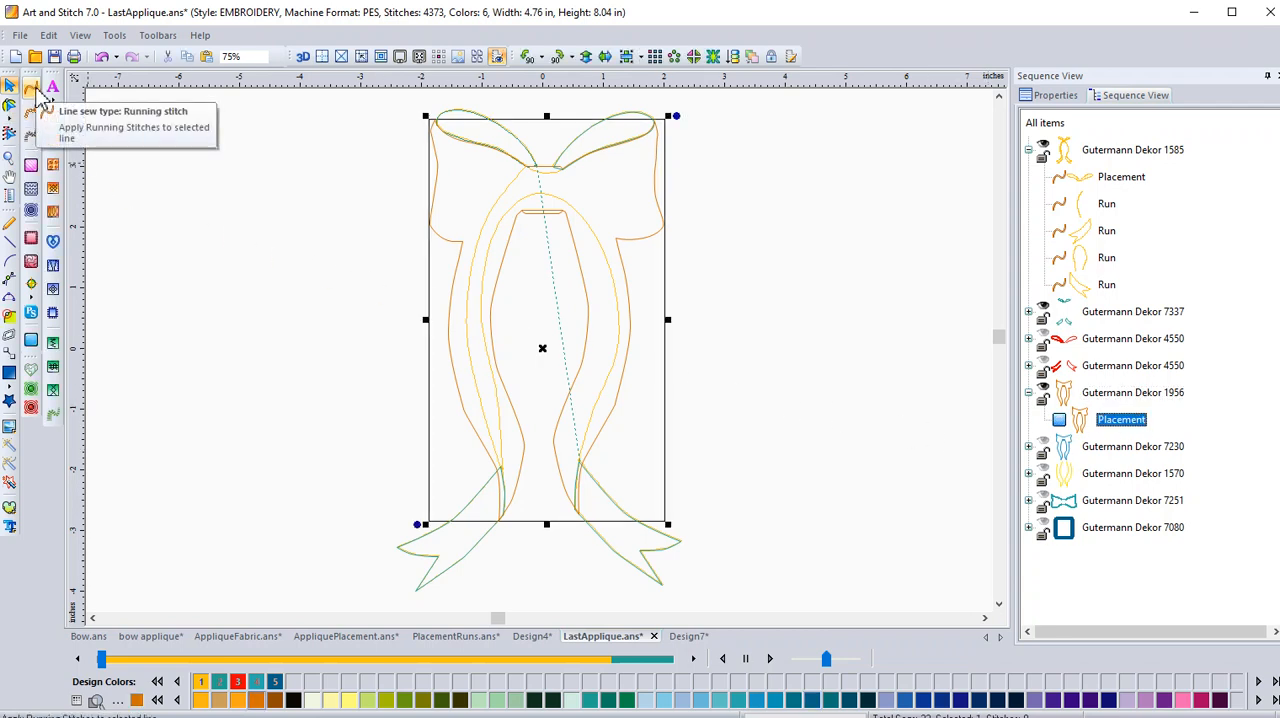
pyautogui.click(1053, 450)
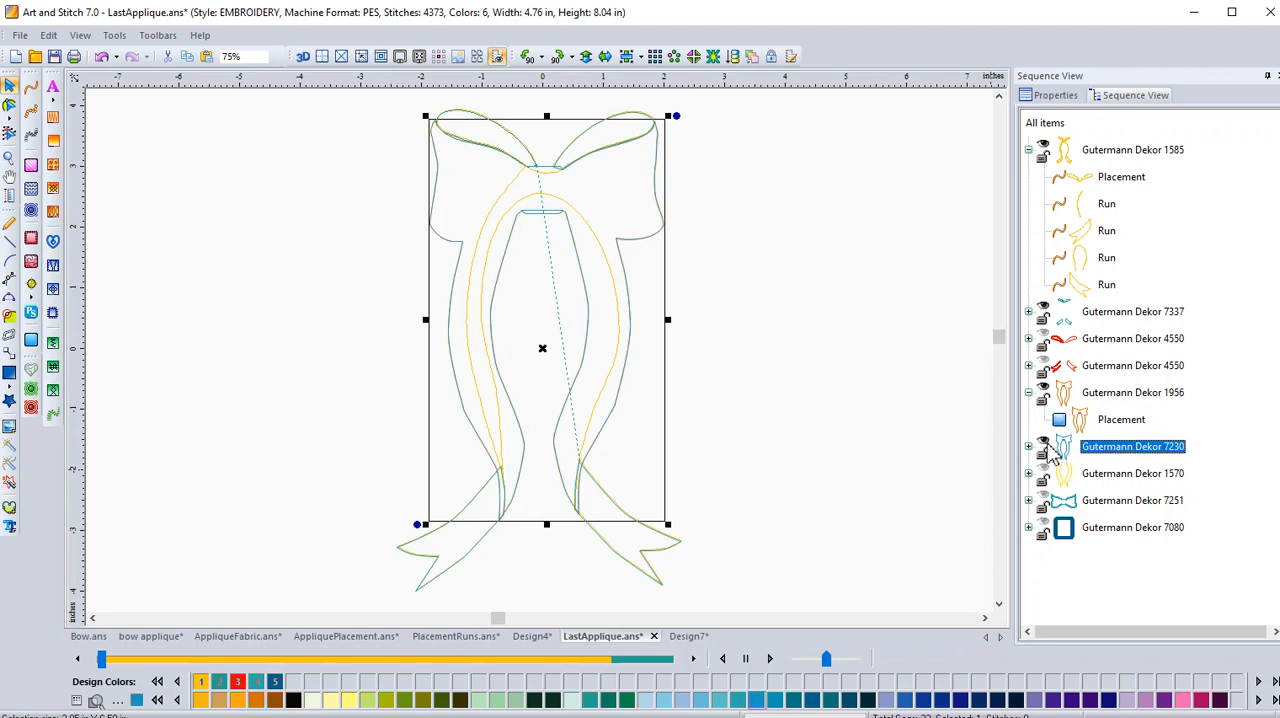
pyautogui.click(1030, 447)
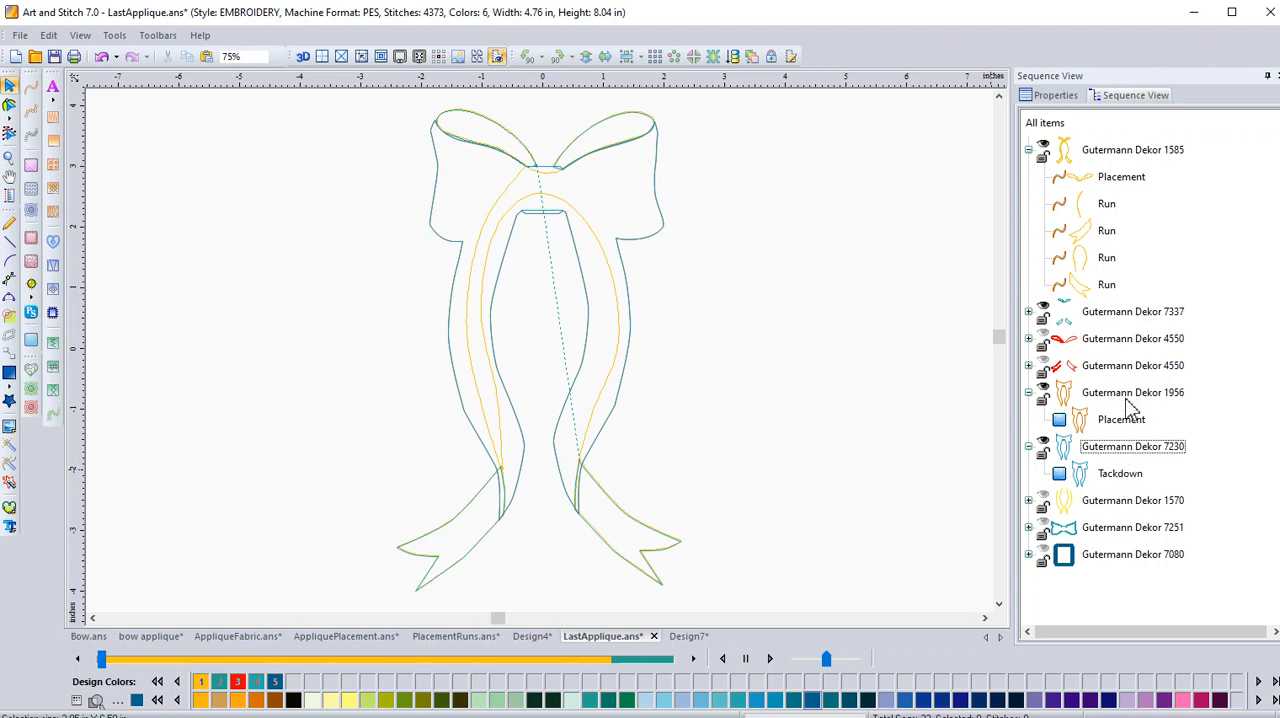
# Show and expand the Gutermann Dekor 1570 group, recolour it to pink Gutermann Dekor 4805, and apply satin stitches to both Satin items.
pyautogui.click(1041, 503)
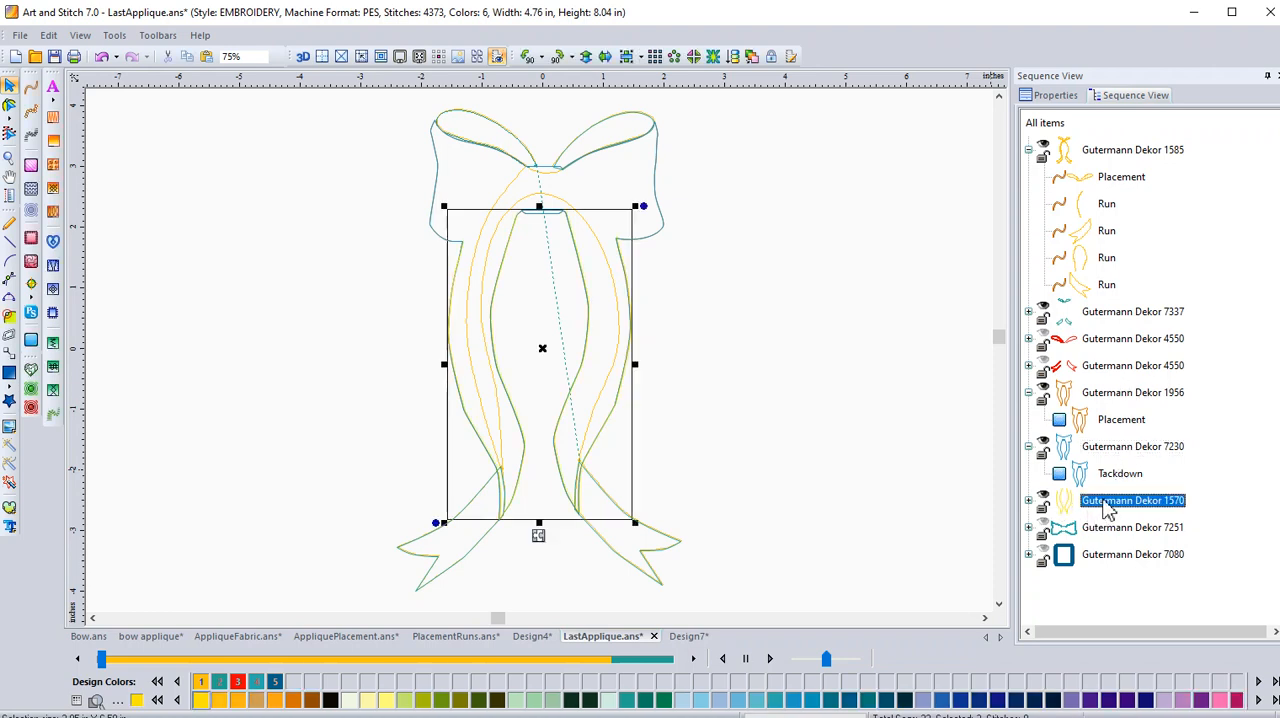
pyautogui.click(1029, 500)
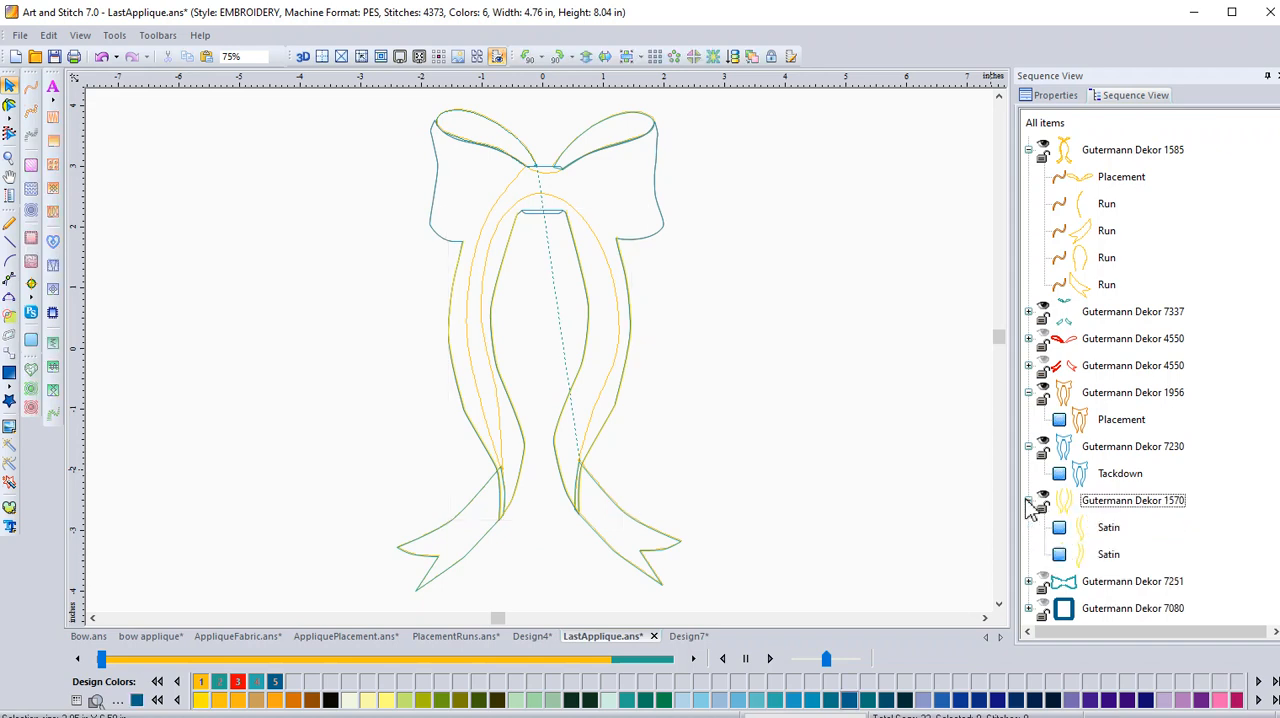
pyautogui.click(1119, 508)
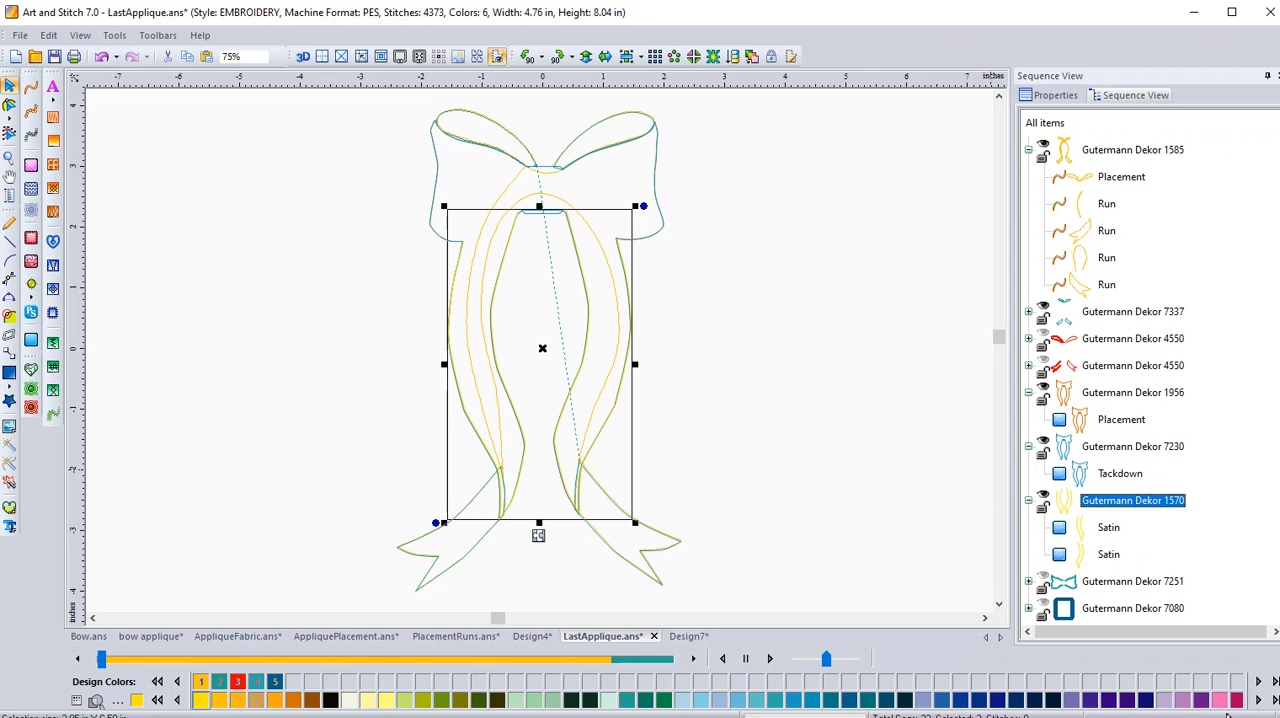
pyautogui.click(1220, 703)
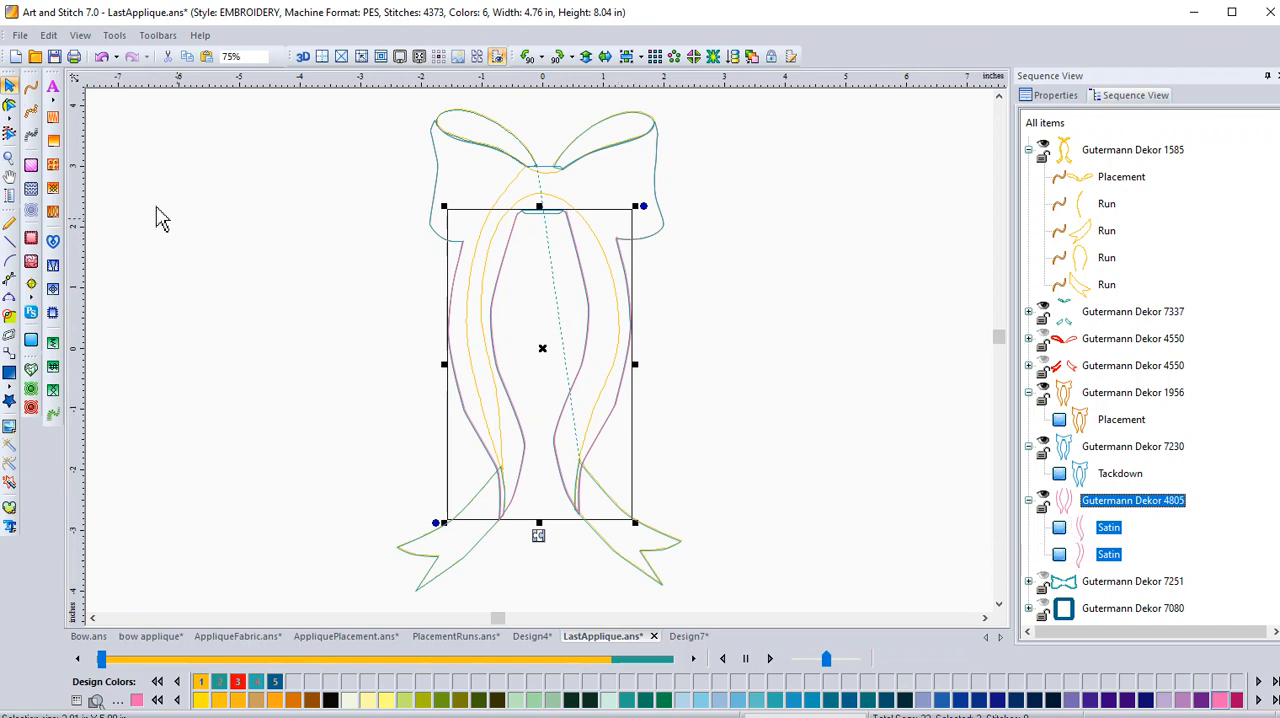
pyautogui.click(31, 135)
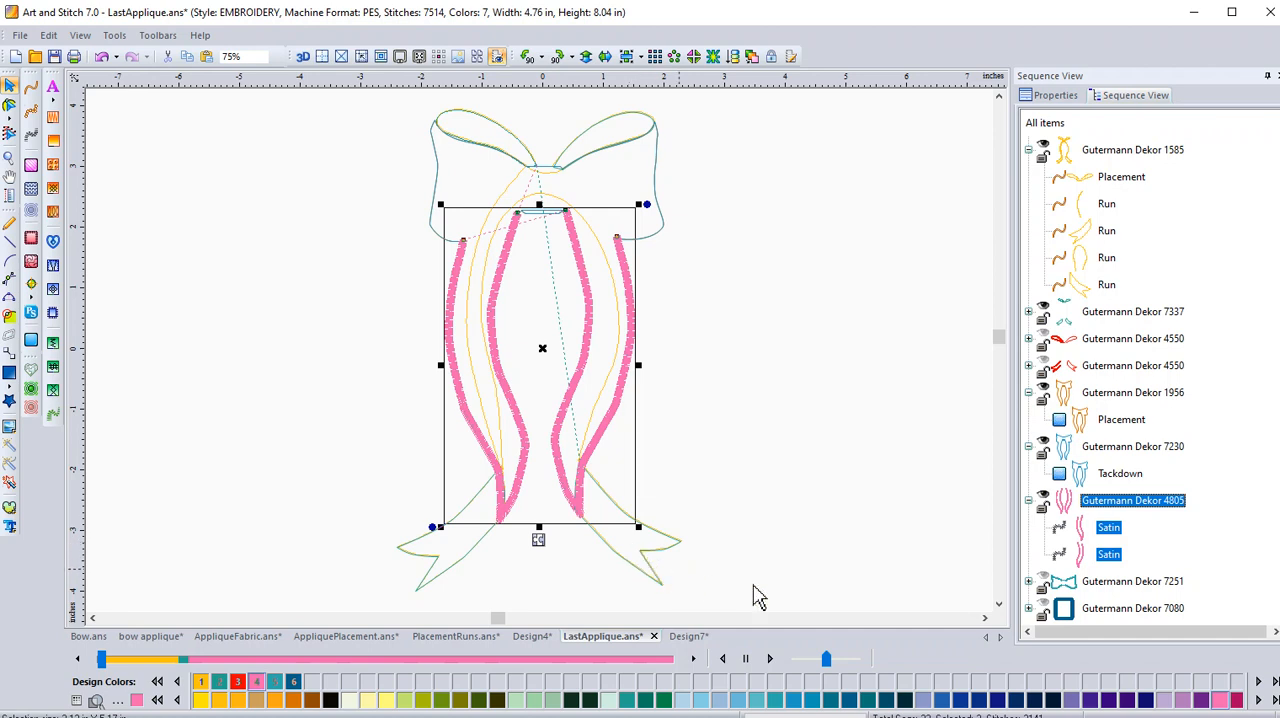
# Show the bow's Gutermann Dekor 7251 group and expand it to list all its Satin items.
pyautogui.click(1045, 588)
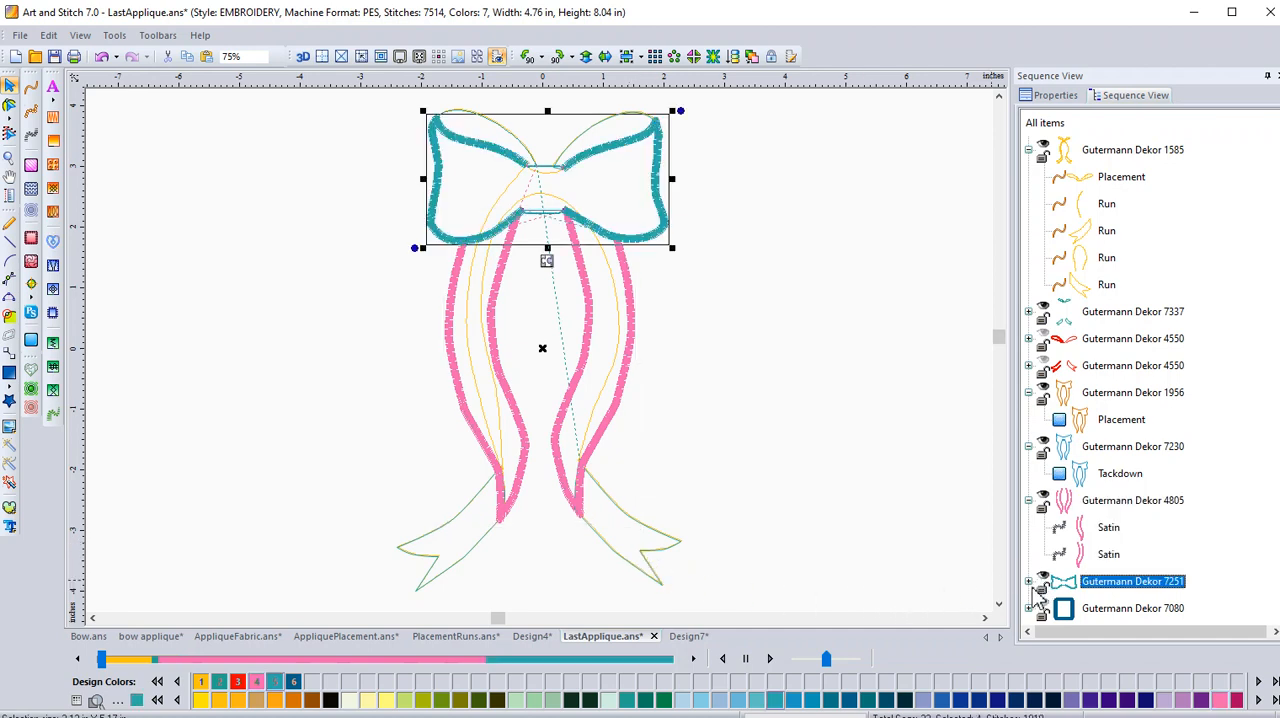
pyautogui.click(1029, 583)
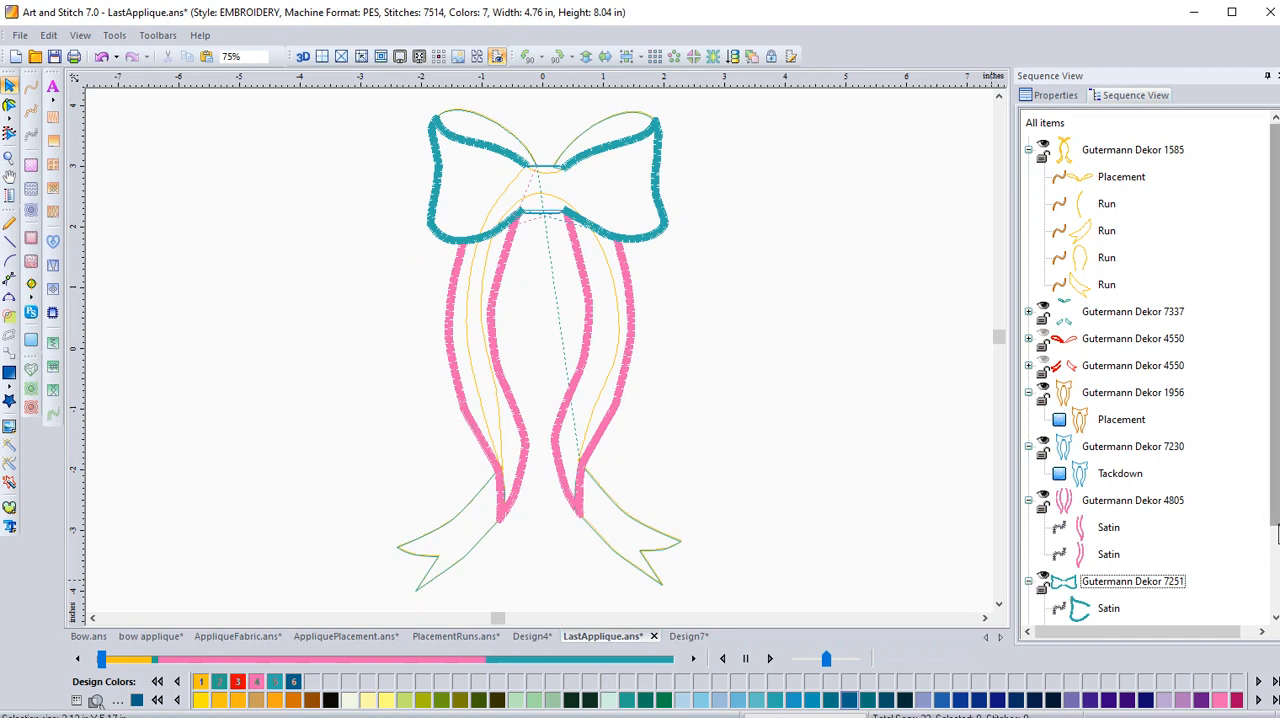
pyautogui.click(1275, 578)
pyautogui.click(1275, 578)
pyautogui.click(1275, 578)
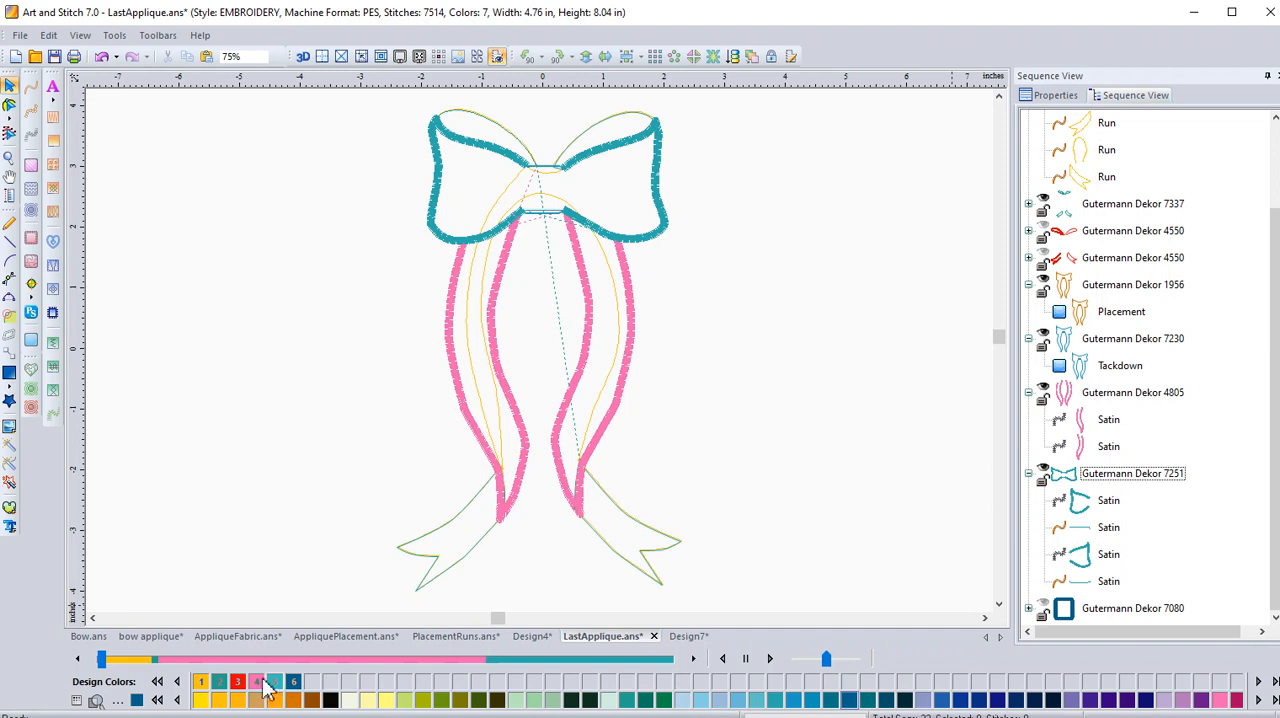
# Show the Gutermann Dekor 1810 bow shape in AppliqueFabric.ans to review it, and return to LastApplique.ans.
pyautogui.click(216, 642)
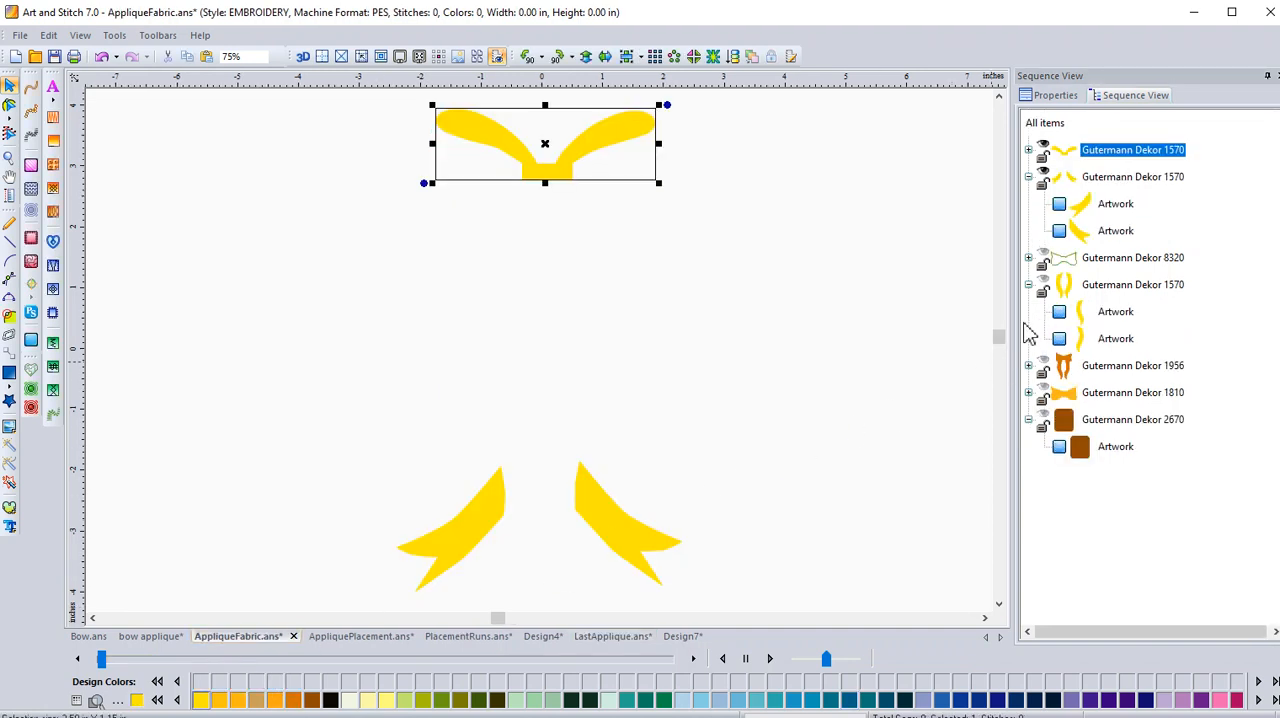
pyautogui.click(1048, 395)
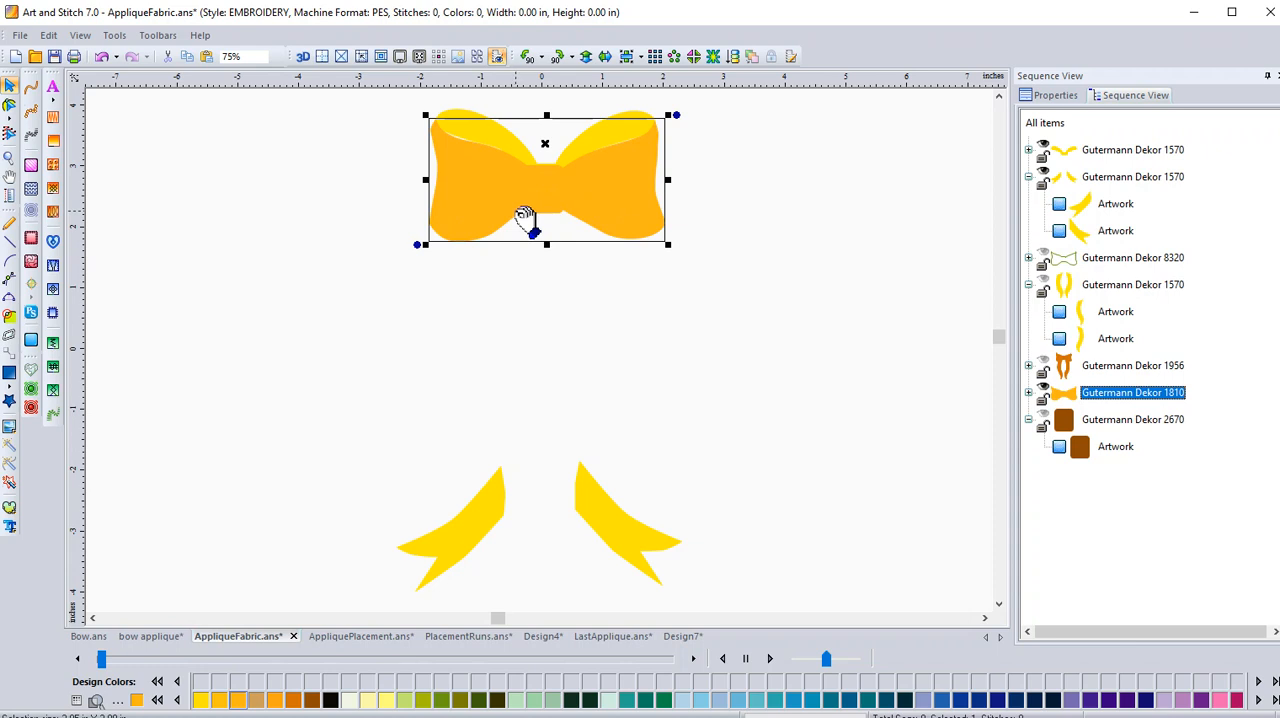
pyautogui.click(610, 637)
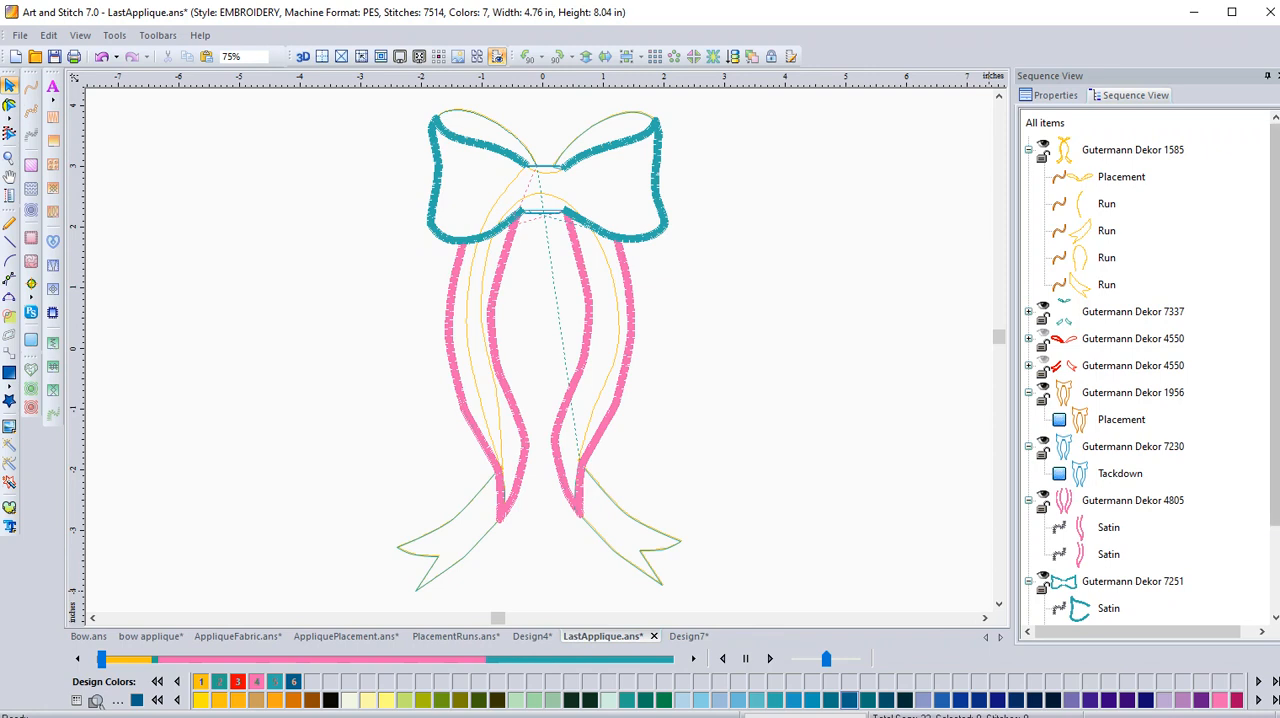
# Examine the Gutermann Dekor 7251 Satin items one by one to identify the loop outlines and the short connecting lines between them.
pyautogui.scroll(-2, 1268, 560)
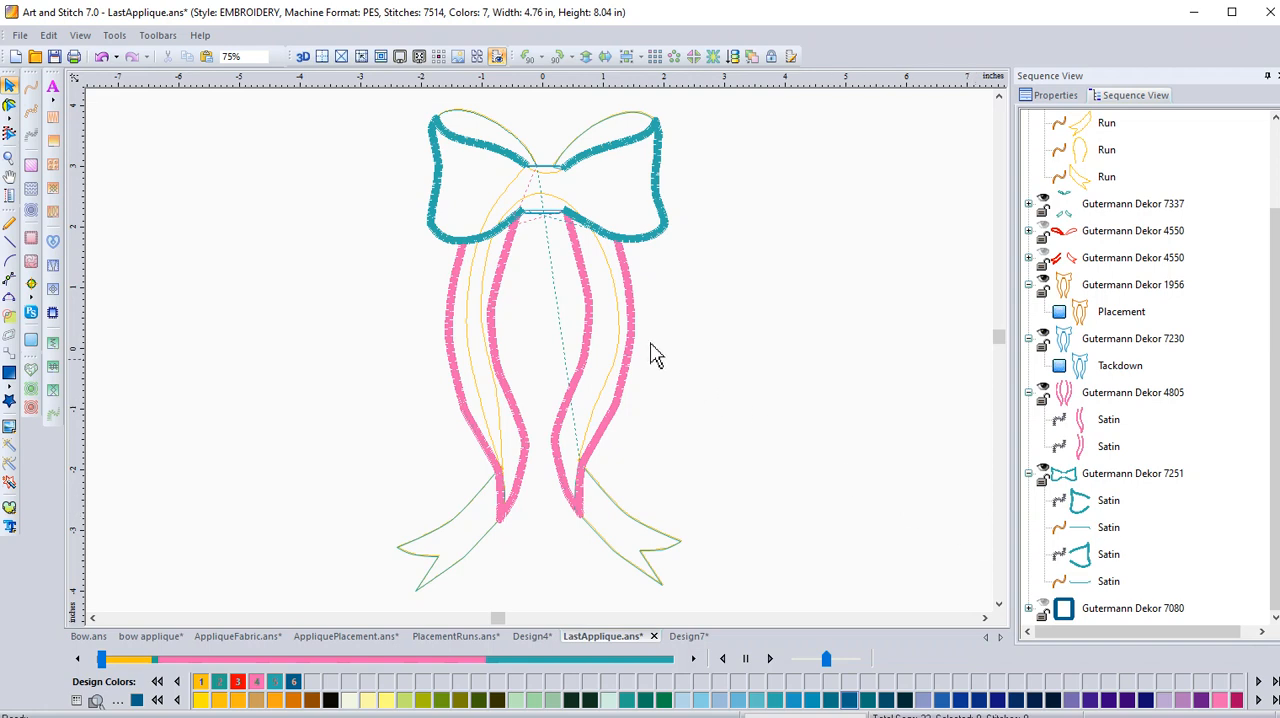
pyautogui.click(1107, 529)
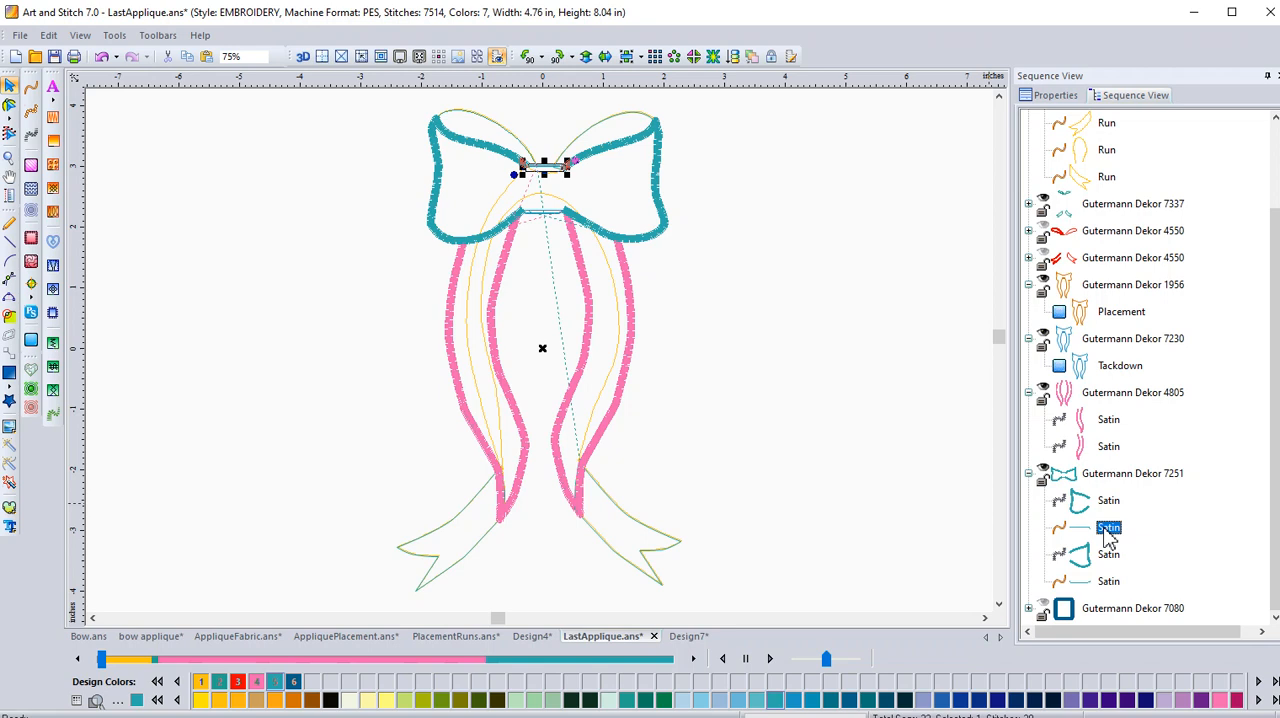
pyautogui.click(1108, 556)
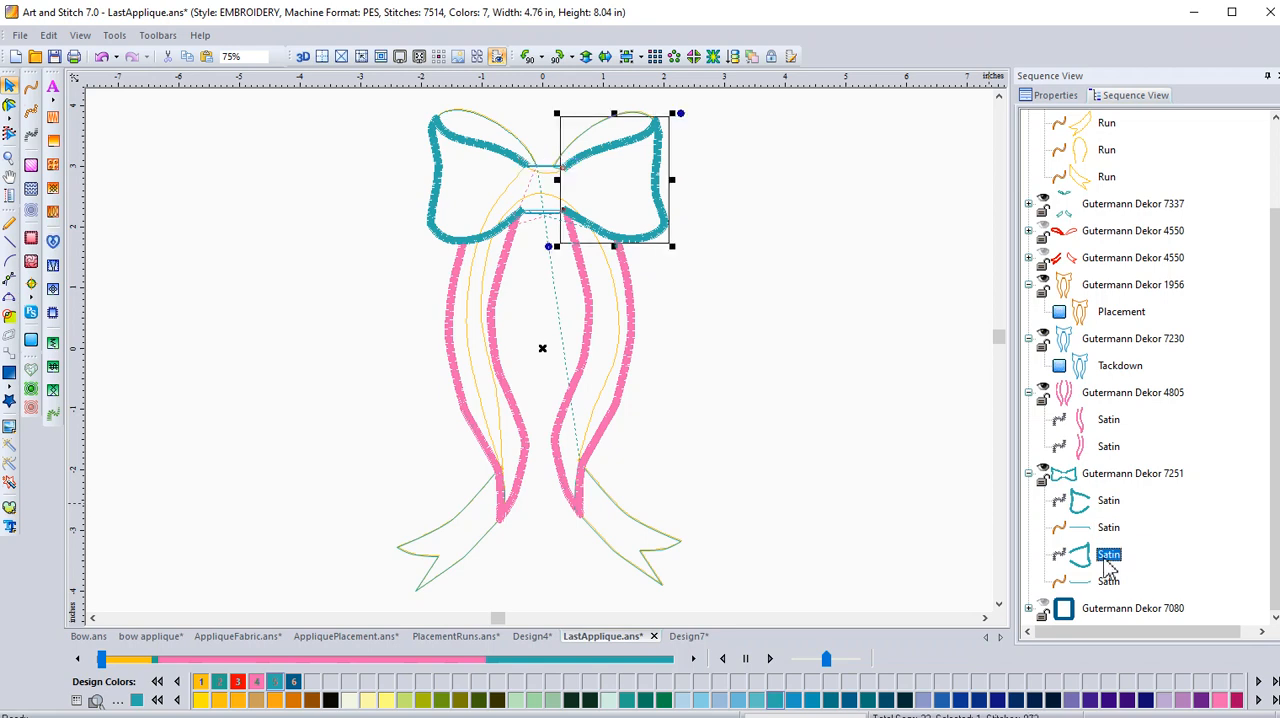
pyautogui.click(1110, 584)
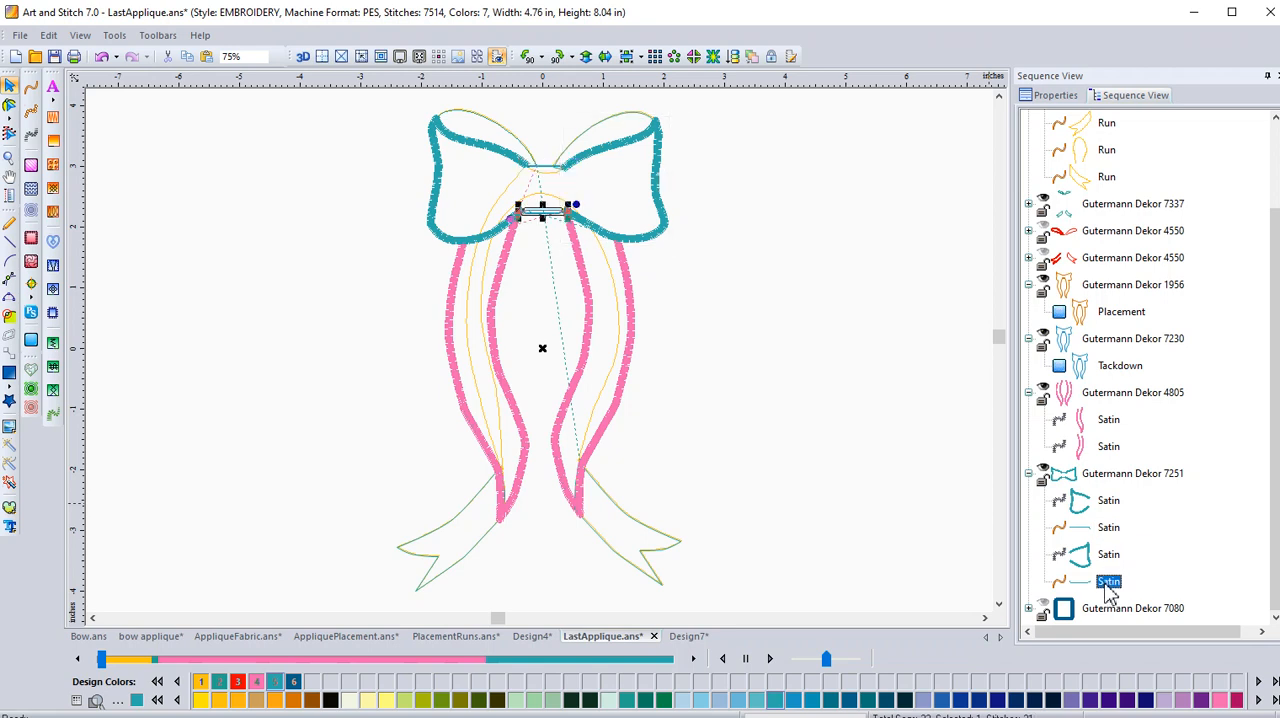
pyautogui.click(1109, 502)
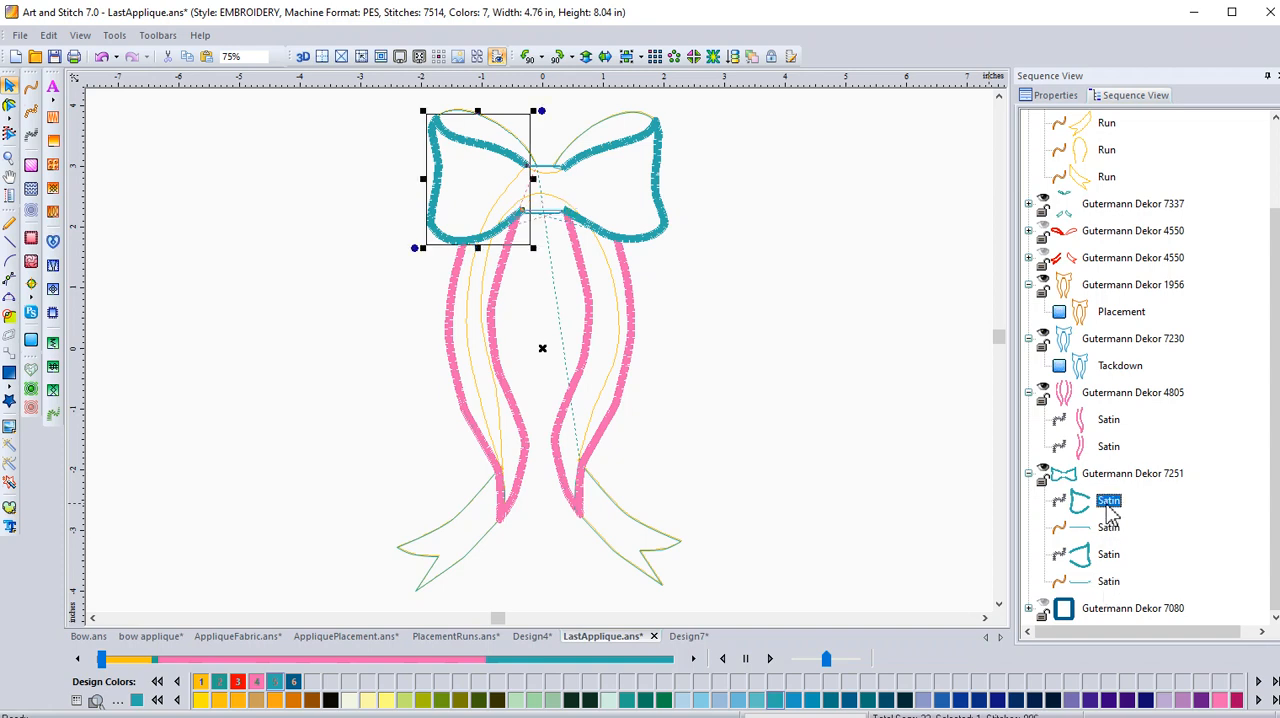
pyautogui.click(1110, 535)
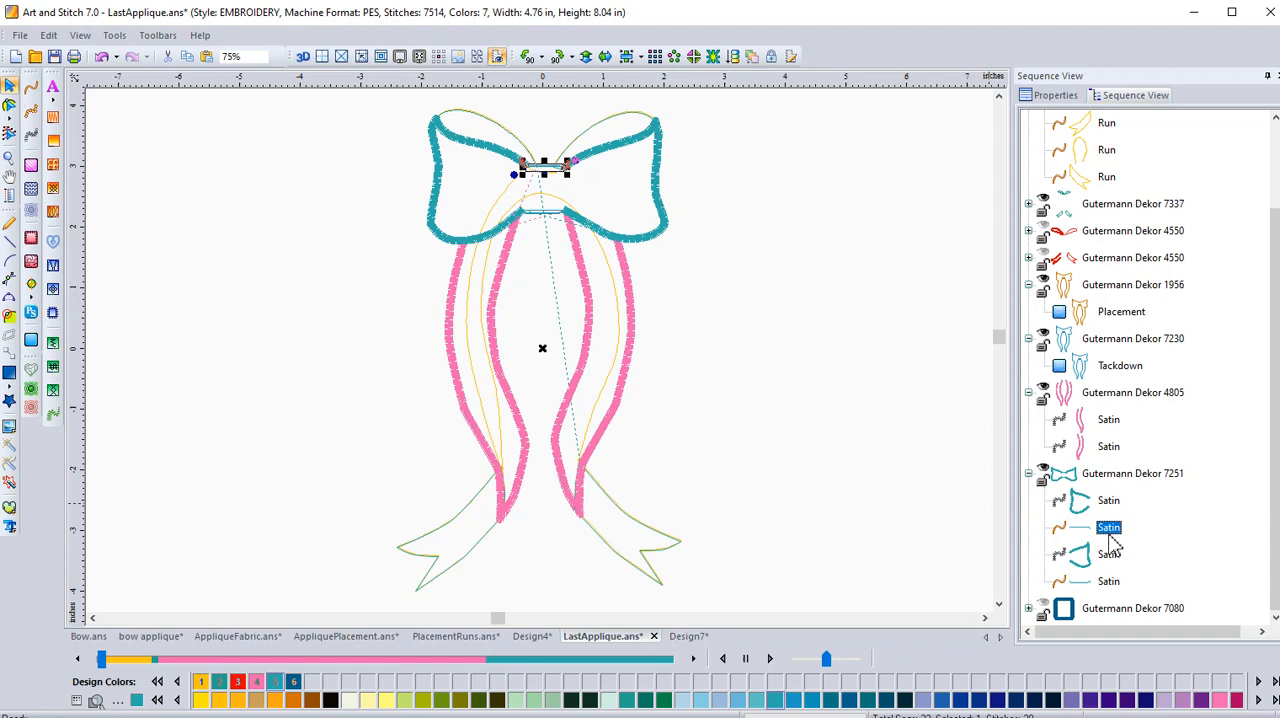
pyautogui.click(1110, 556)
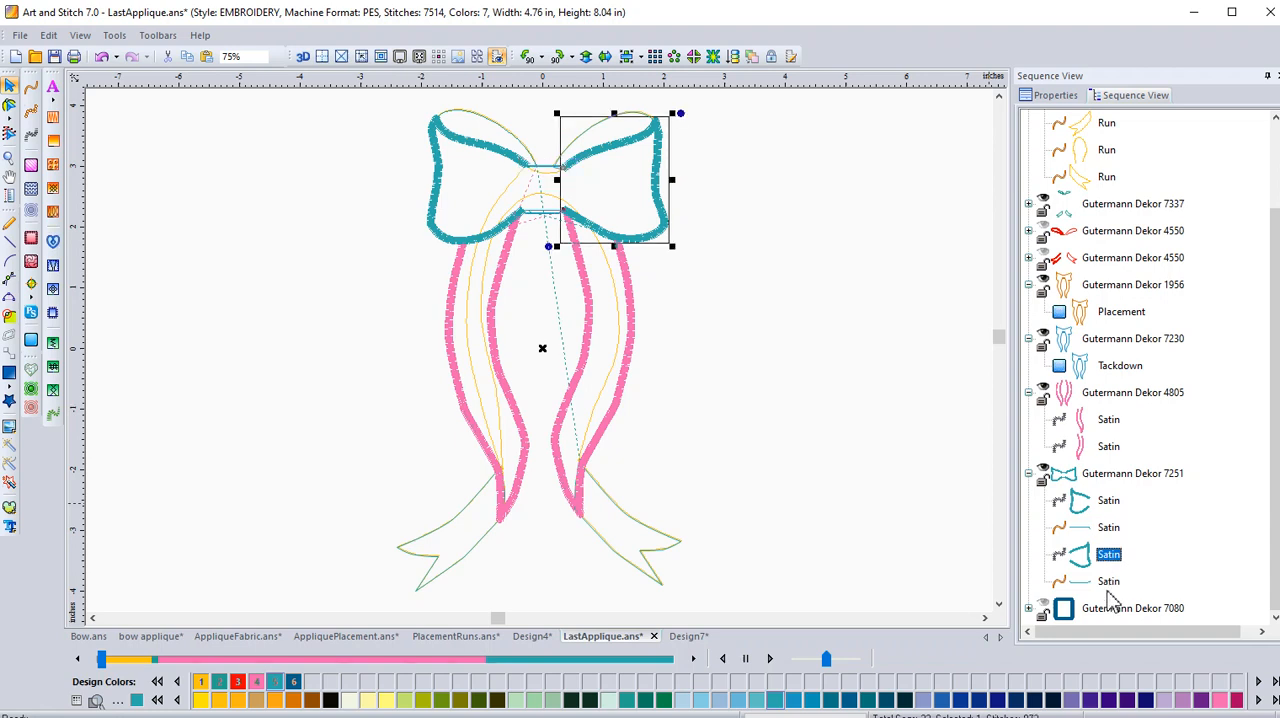
pyautogui.click(1109, 588)
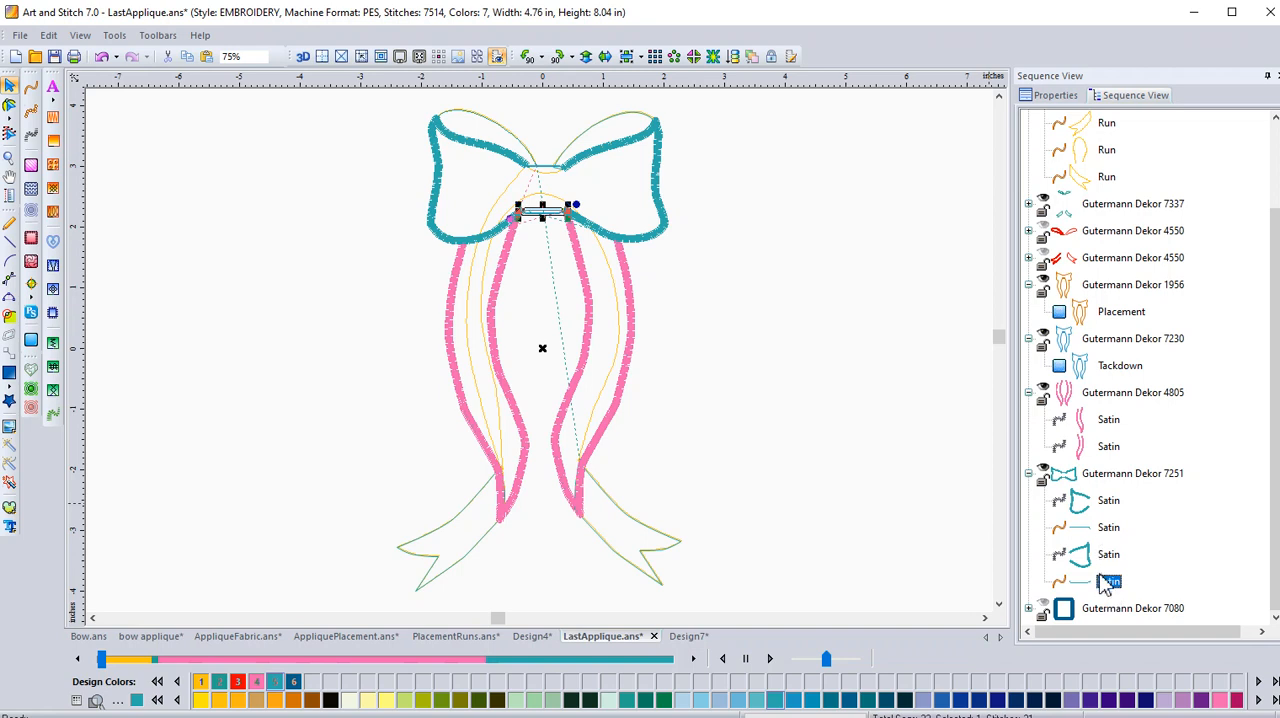
# Show the Gutermann Dekor 7080 centre square and review the Gutermann Dekor 7251 loop outlines and upper connecting line against it.
pyautogui.click(1045, 612)
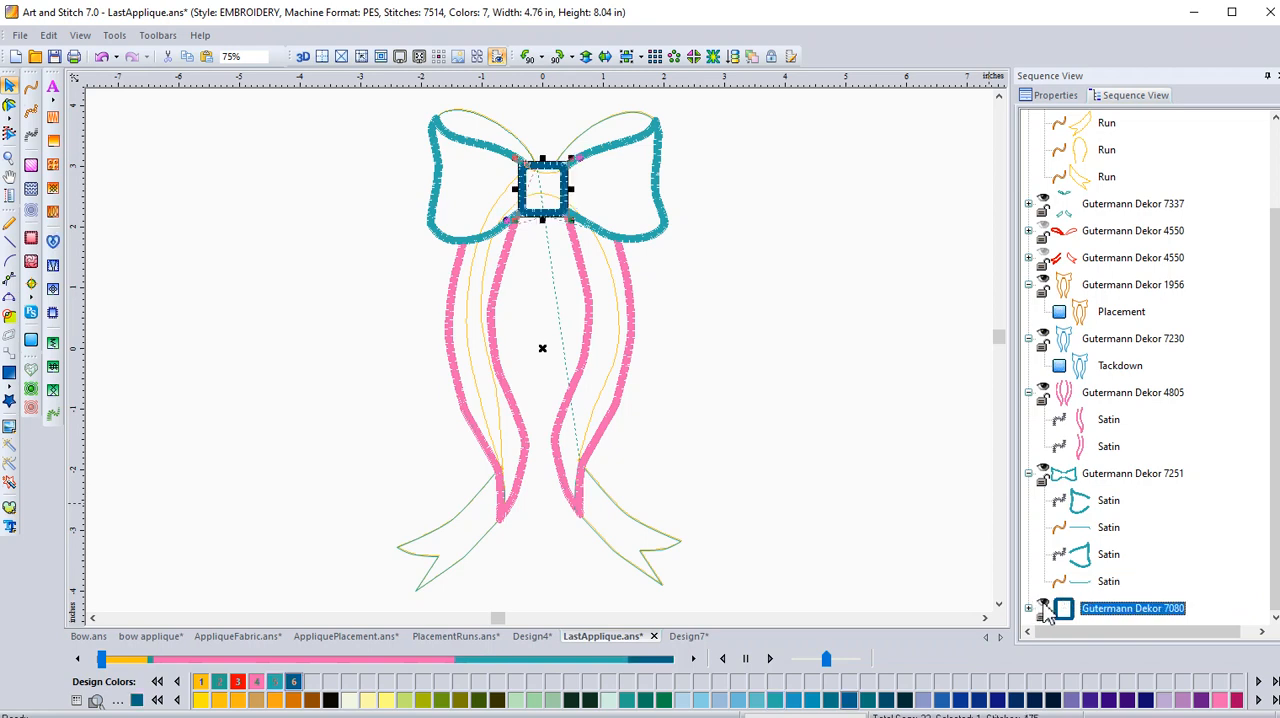
pyautogui.click(933, 579)
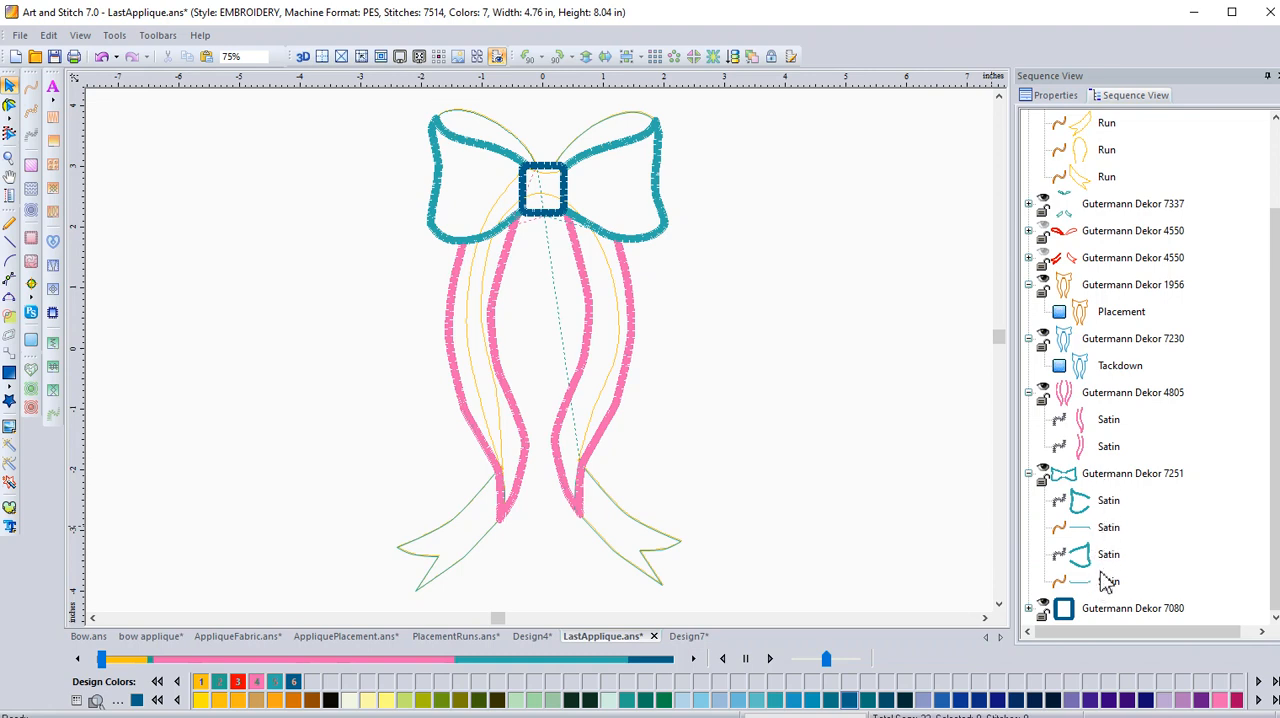
pyautogui.click(1107, 506)
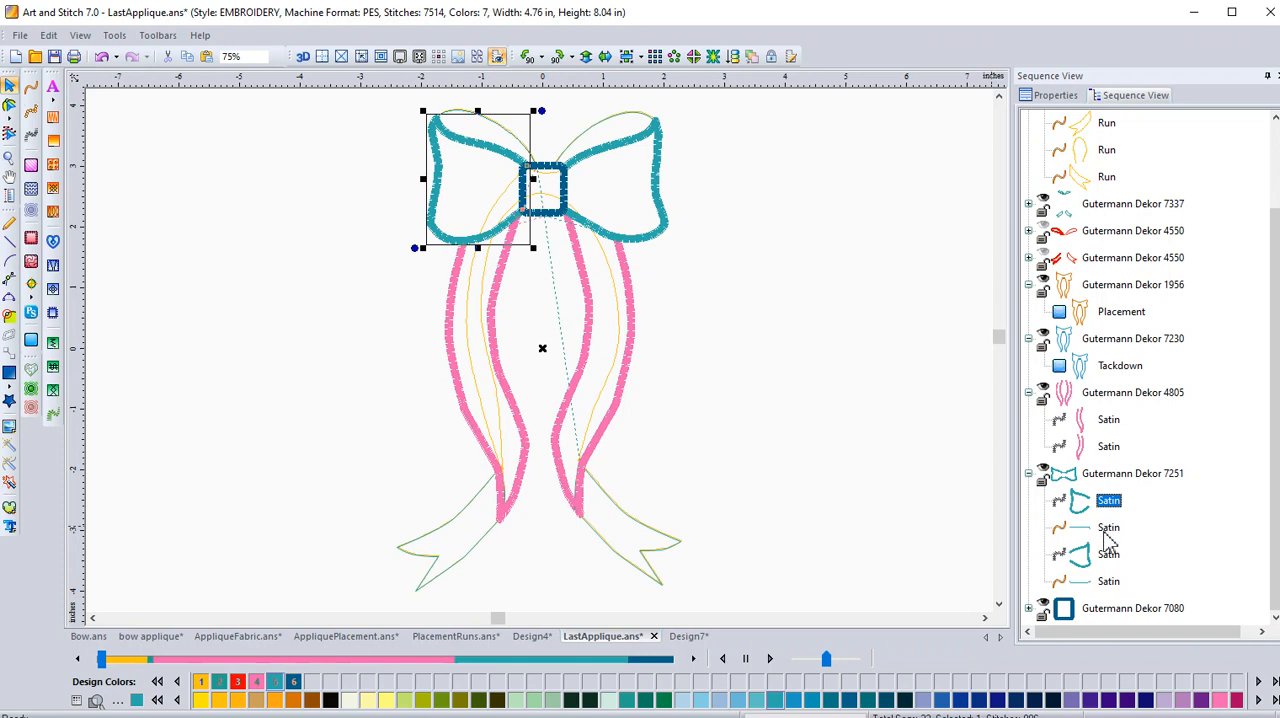
pyautogui.click(1108, 529)
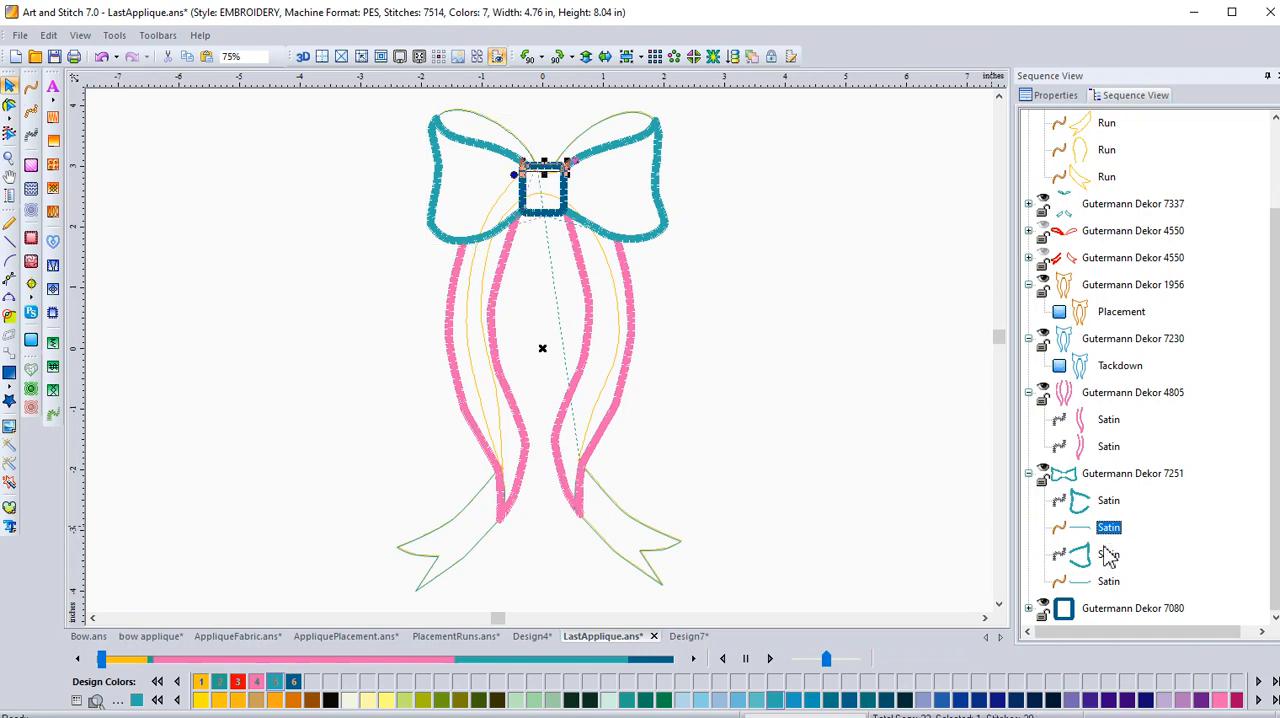
pyautogui.click(1107, 561)
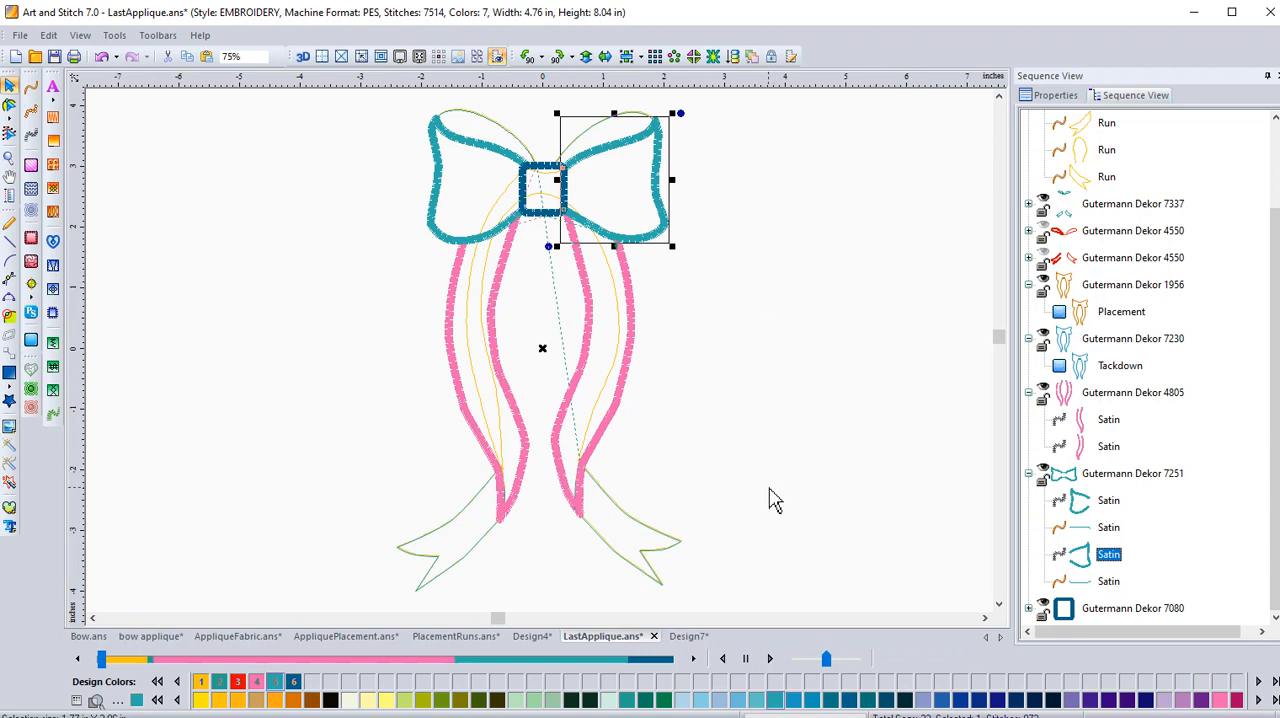
# Collapse the Gutermann Dekor 7251, 1956, 7230 and 4805 groups in the stitching sequence.
pyautogui.click(1029, 473)
pyautogui.click(1033, 400)
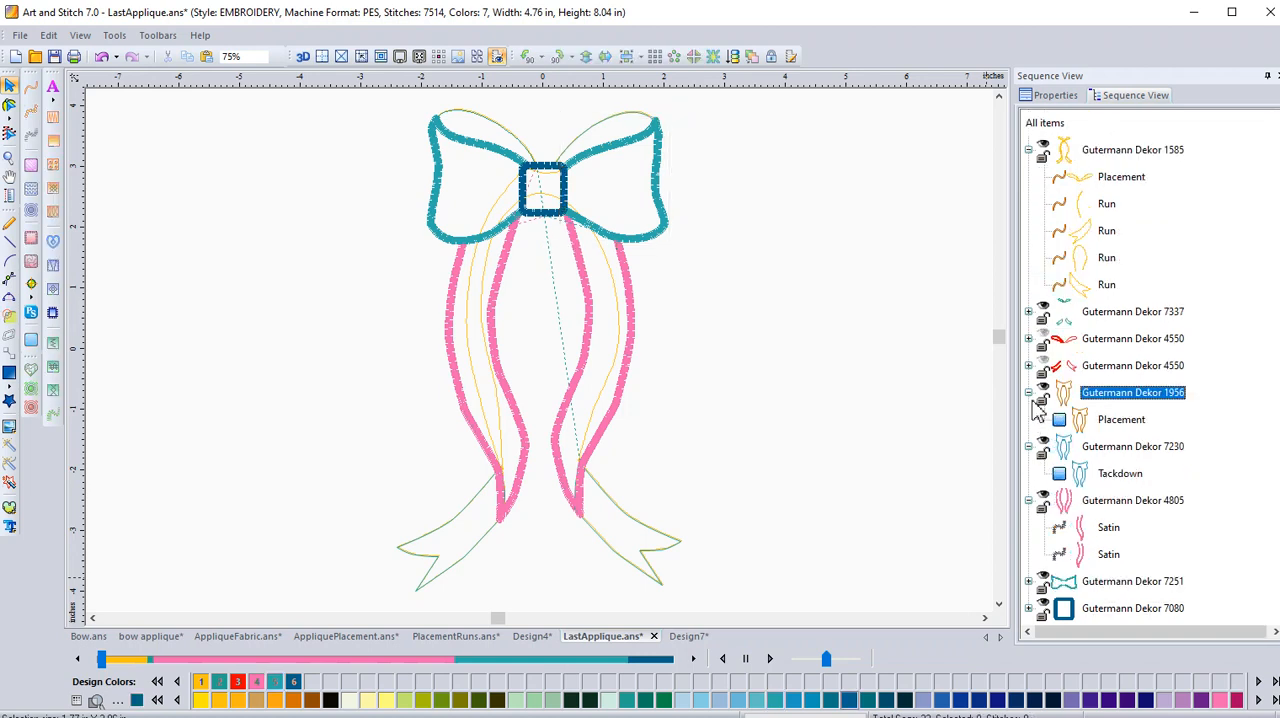
pyautogui.click(1029, 392)
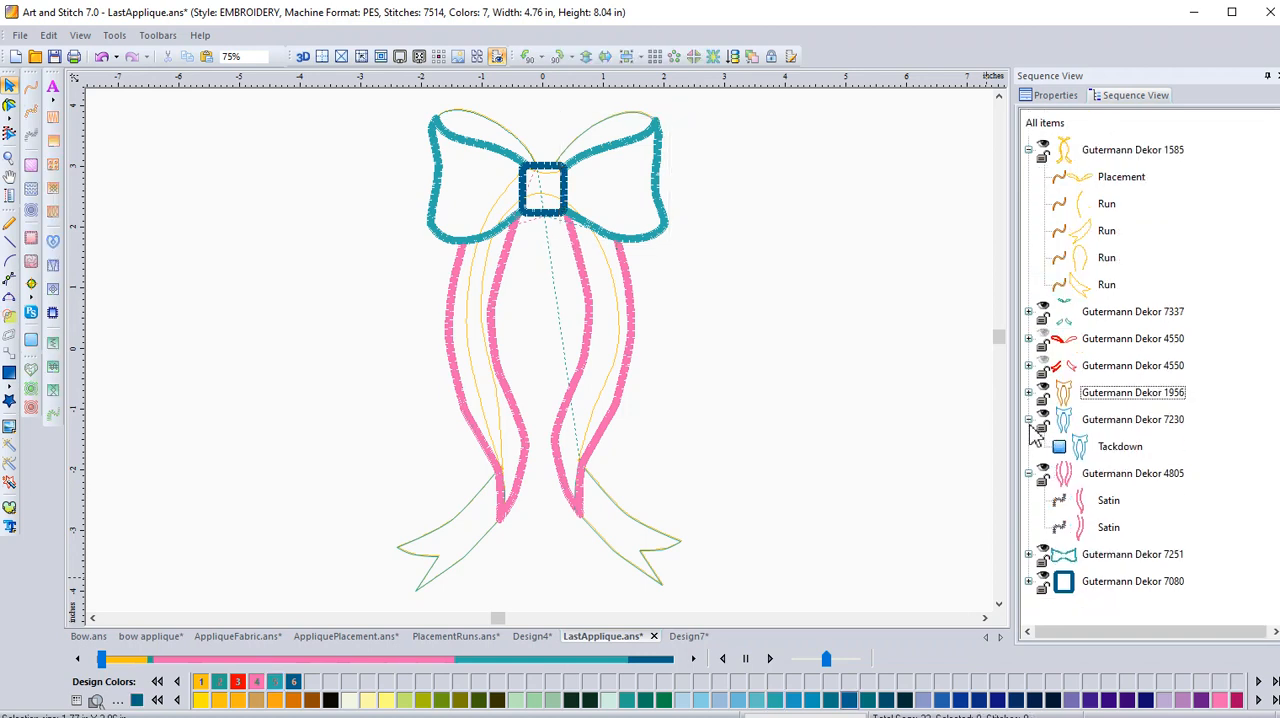
pyautogui.click(1029, 420)
pyautogui.click(1029, 446)
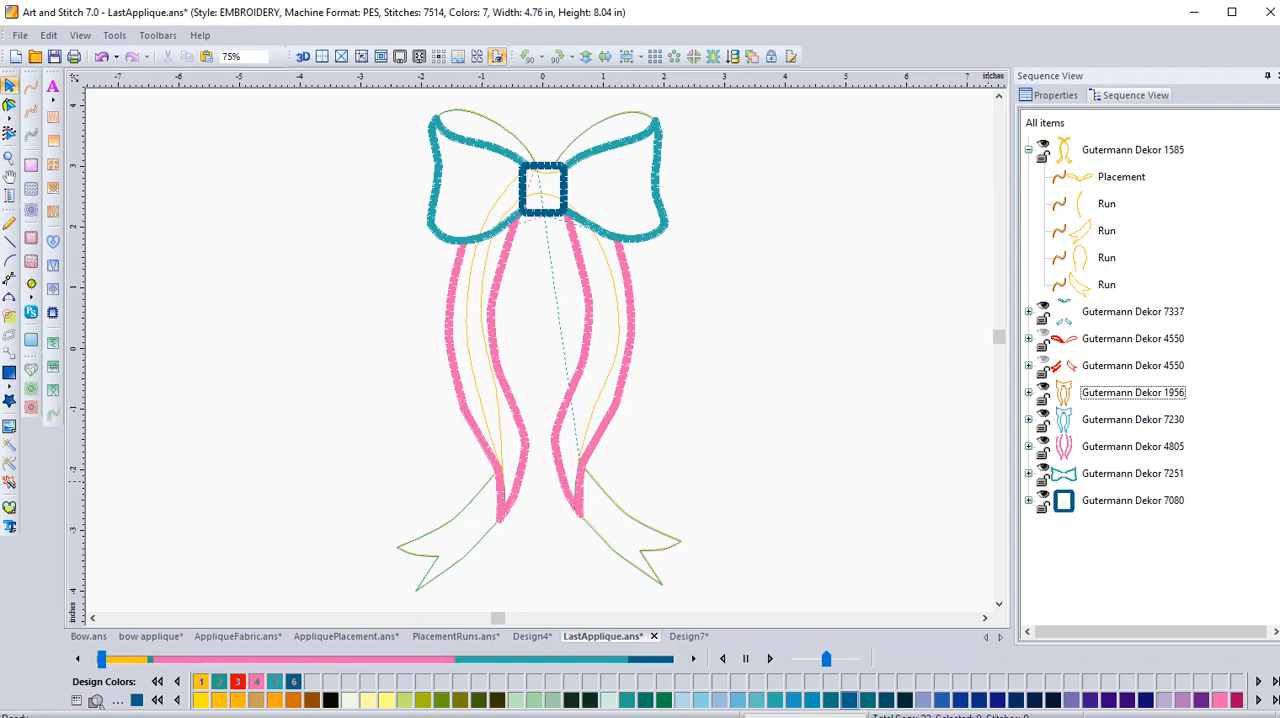
# Switch to Design7 and examine the circle appliqué's three colour stages: Gutermann Dekor 7080, 5315 and 8375.
pyautogui.click(689, 641)
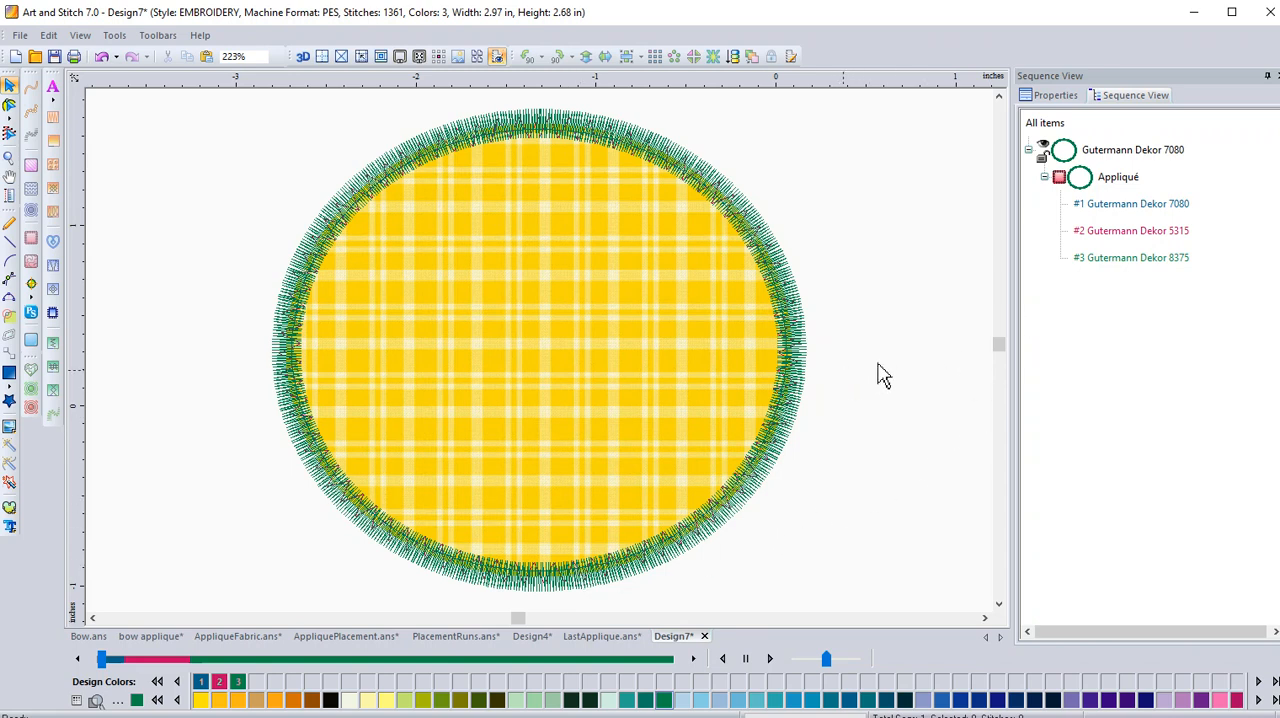
pyautogui.click(1138, 208)
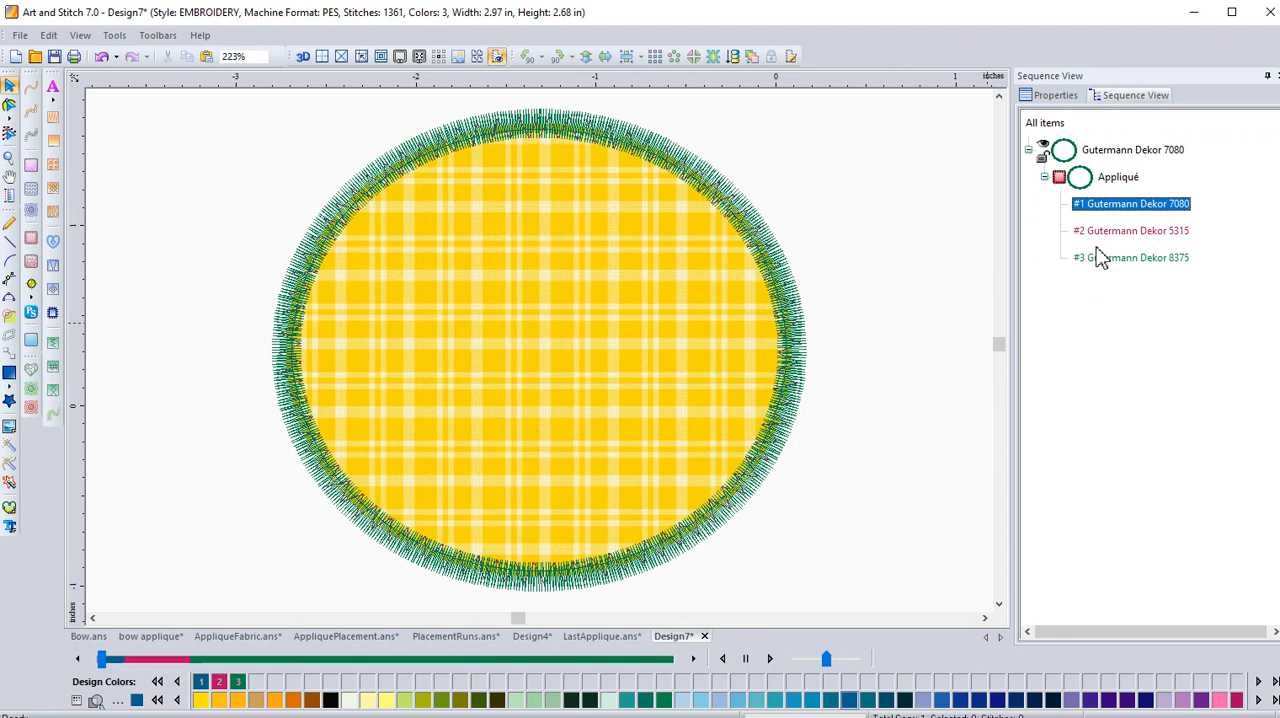
pyautogui.click(1118, 234)
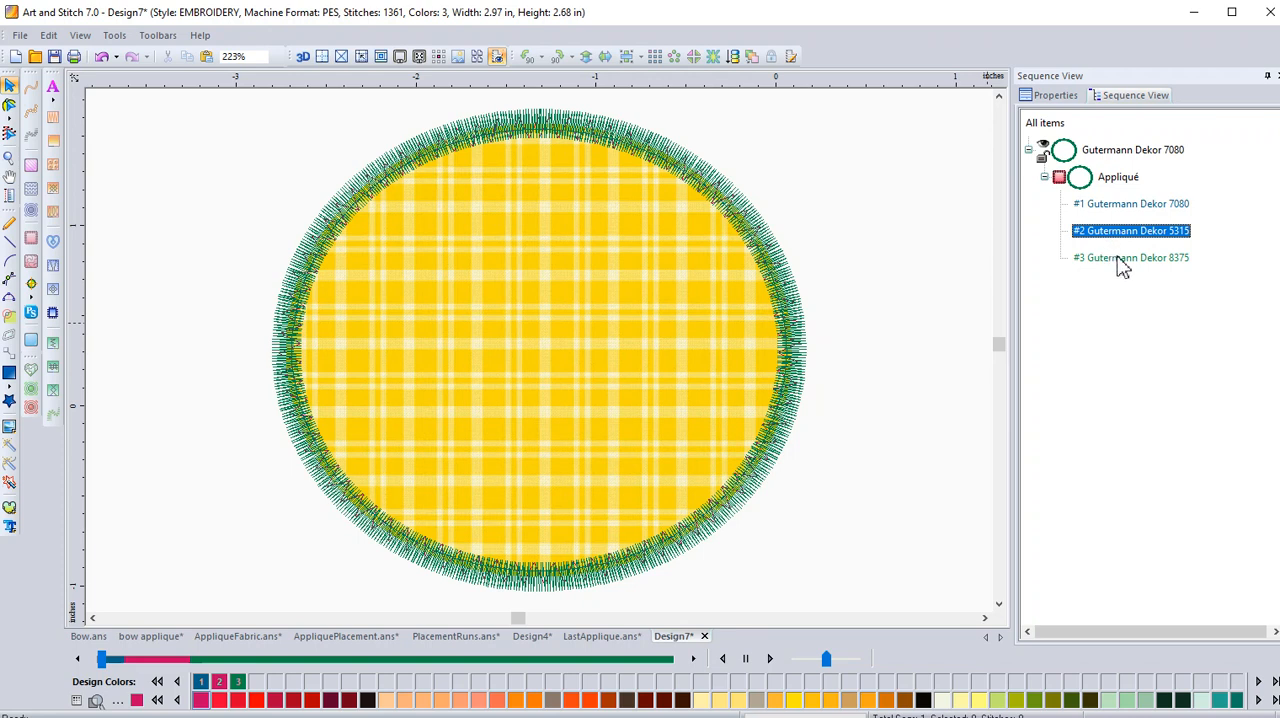
pyautogui.click(1116, 259)
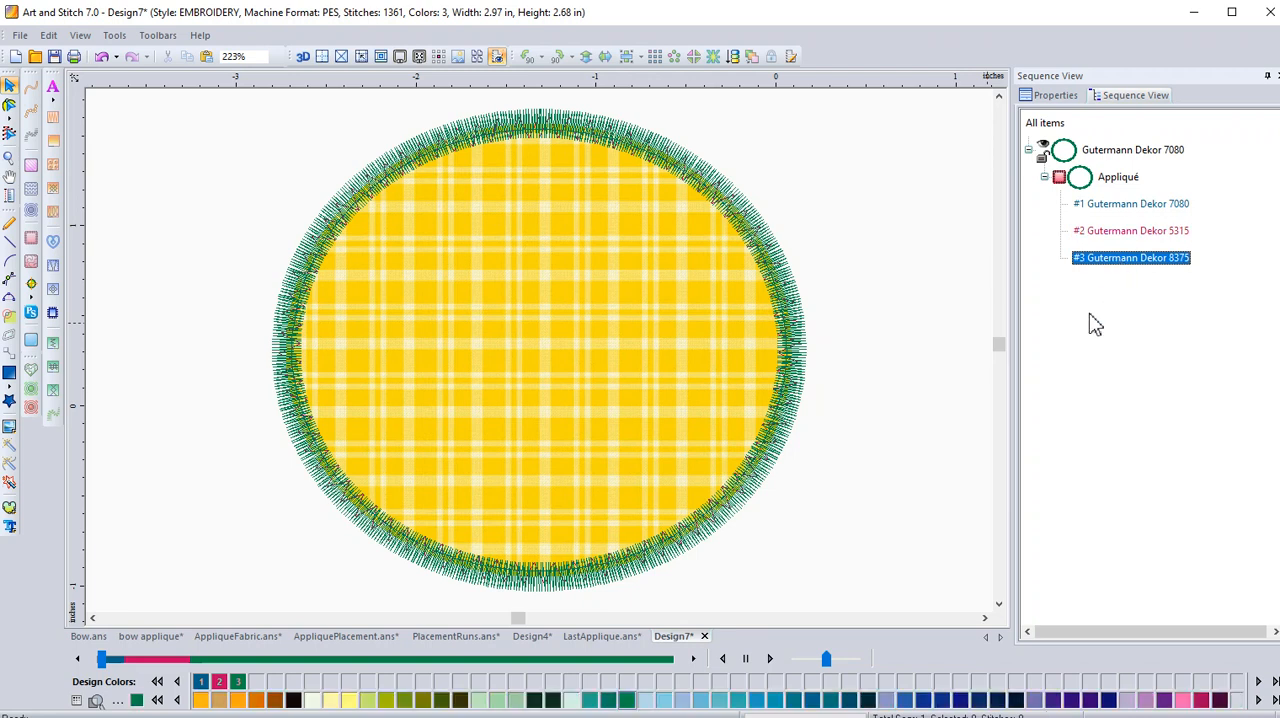